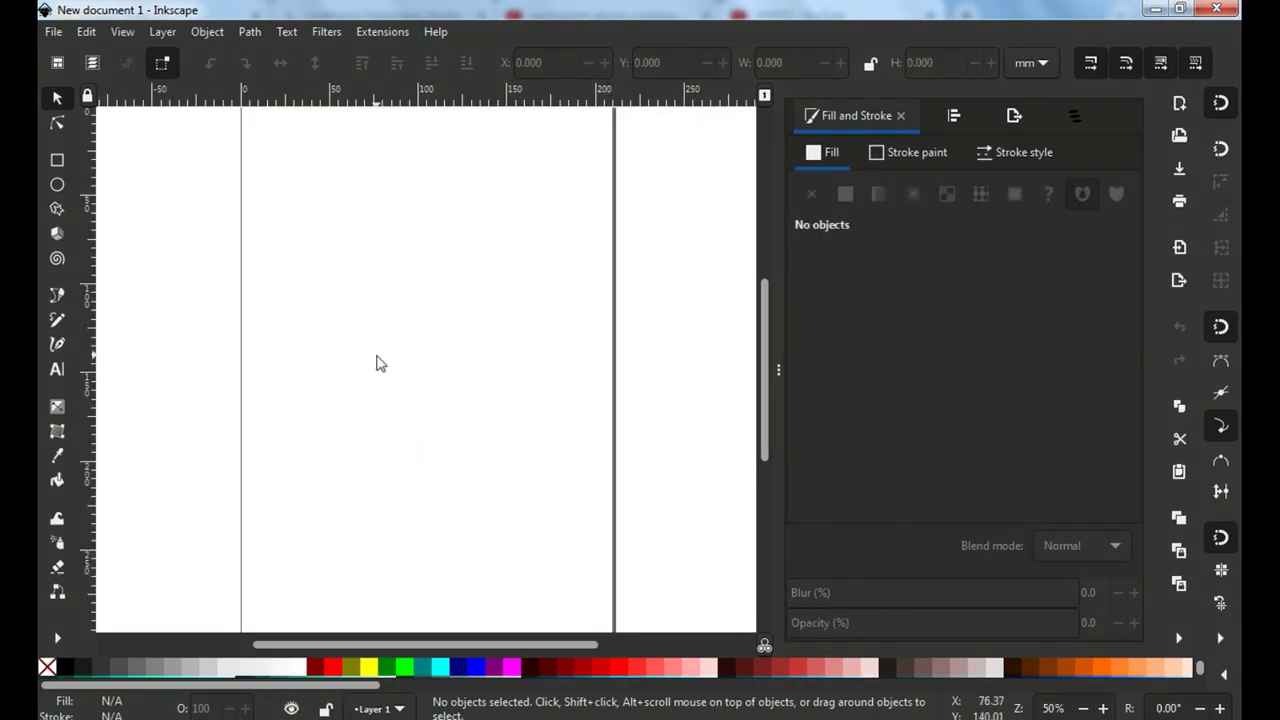
Import the blue sky photo whose file name starts with "clouds-g30f54e9" from the BAHAN TUTOR folder.
left_click(54, 33)
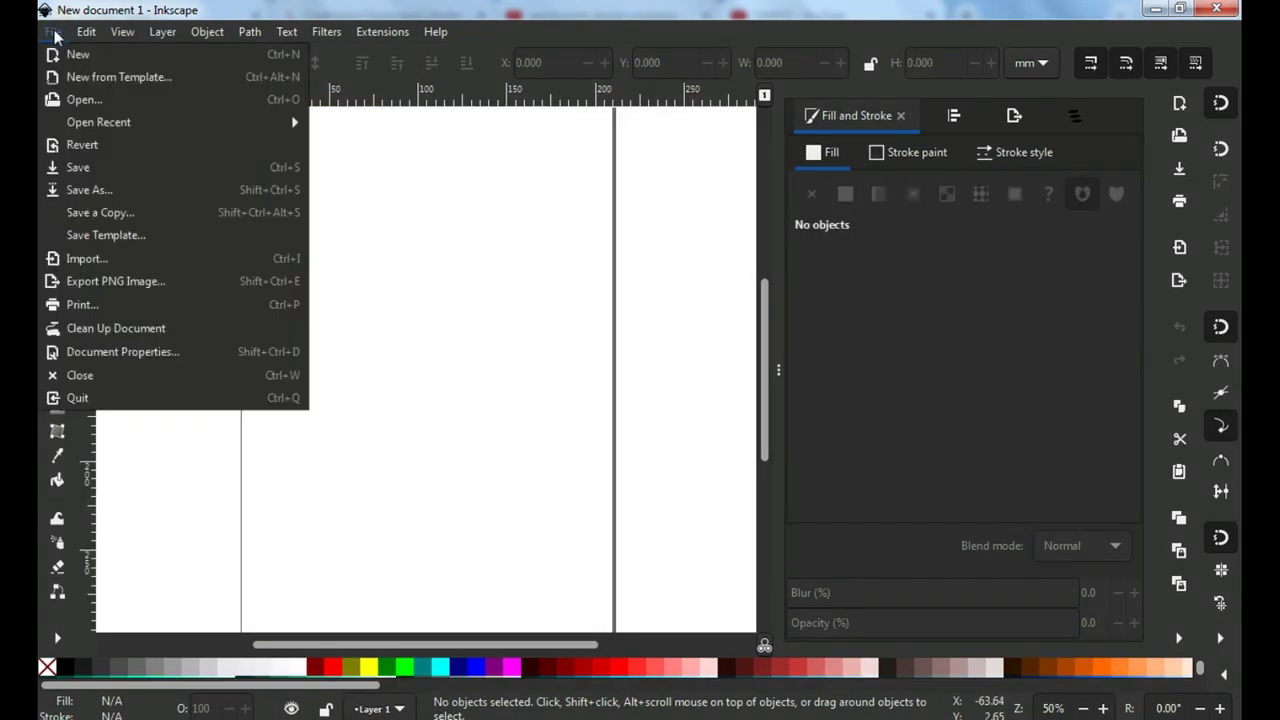
left_click(131, 268)
left_click_drag(759, 220, 759, 270)
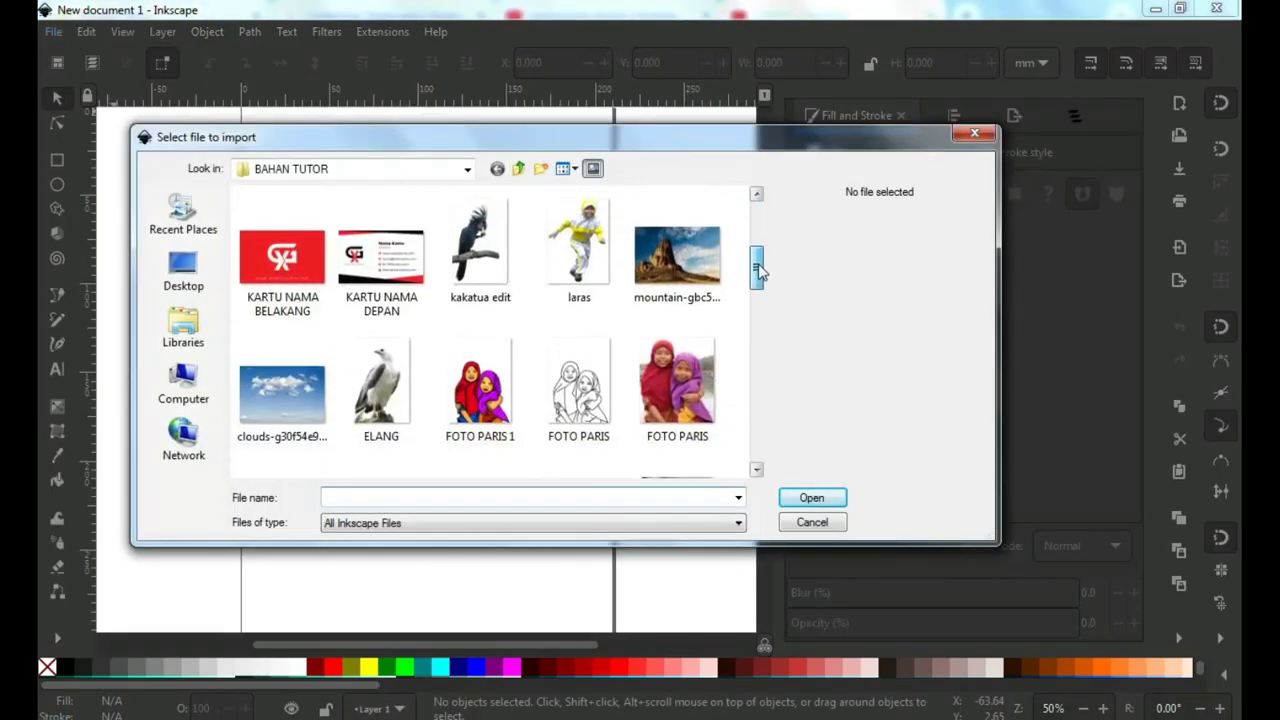
left_click(282, 320)
left_click(811, 497)
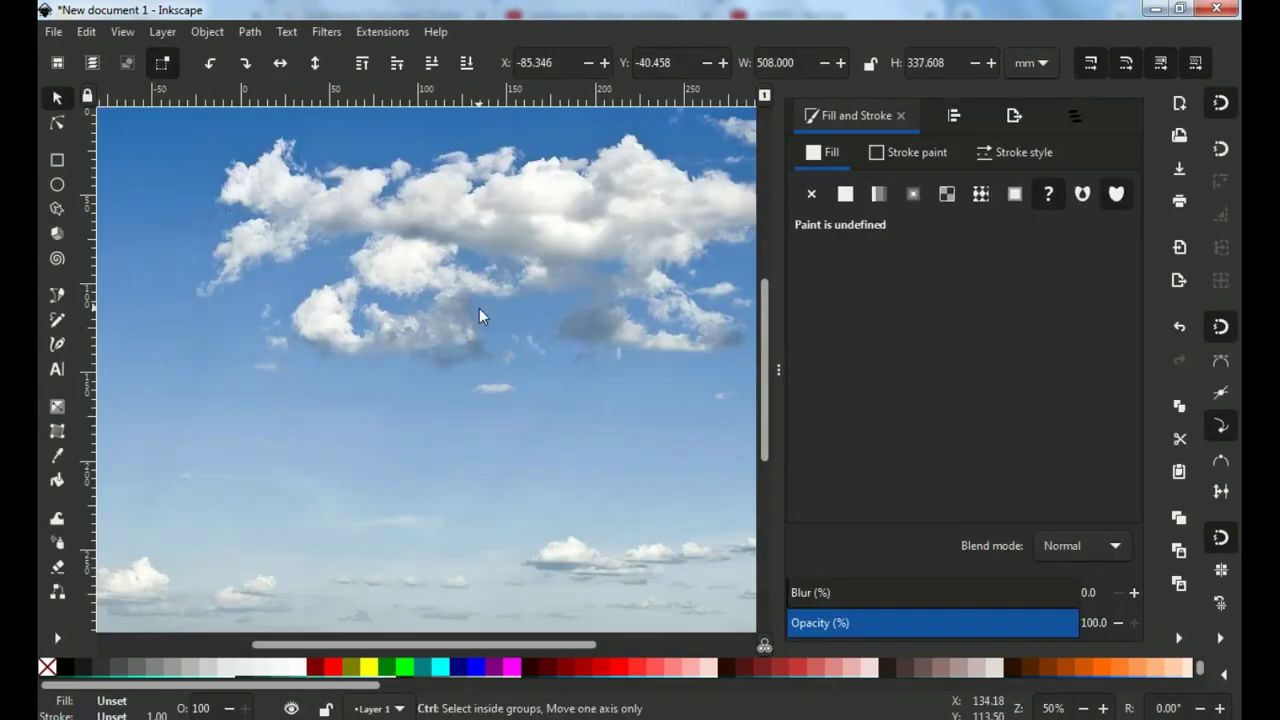
Scale the sky photo proportionally to about 208.5 mm wide and position it across the page at about X 0.6, Y 81.5 mm.
scroll(480, 308, "down", 2)
left_click_drag(484, 308, 459, 356)
left_click_drag(707, 512, 463, 368)
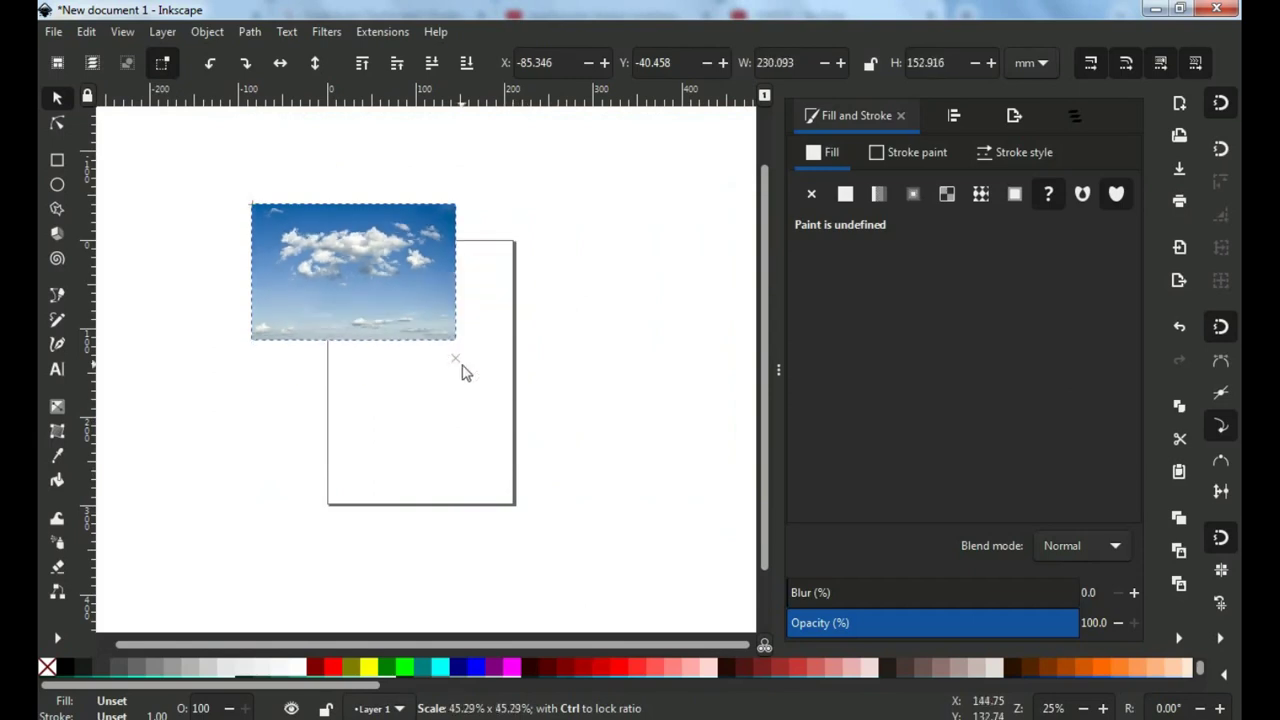
left_click_drag(356, 265, 437, 378)
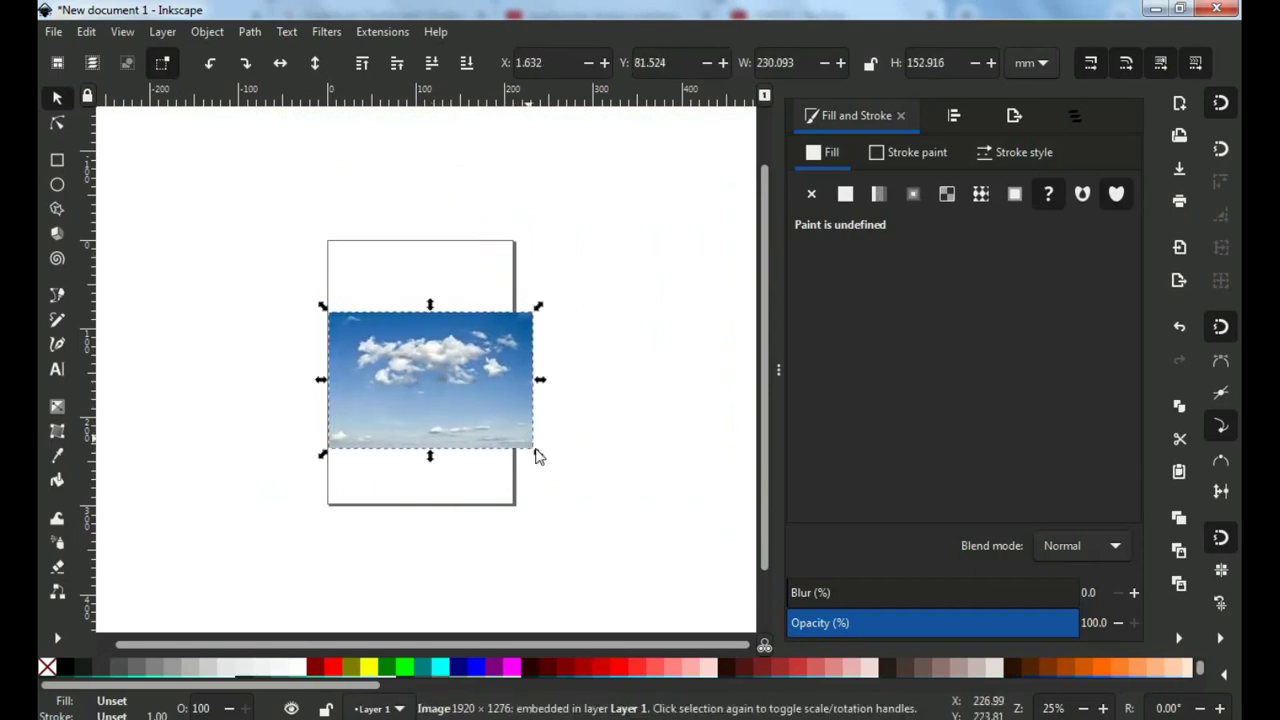
scroll(471, 429, "up", 2)
left_click_drag(543, 457, 570, 449)
left_click_drag(325, 301, 331, 318)
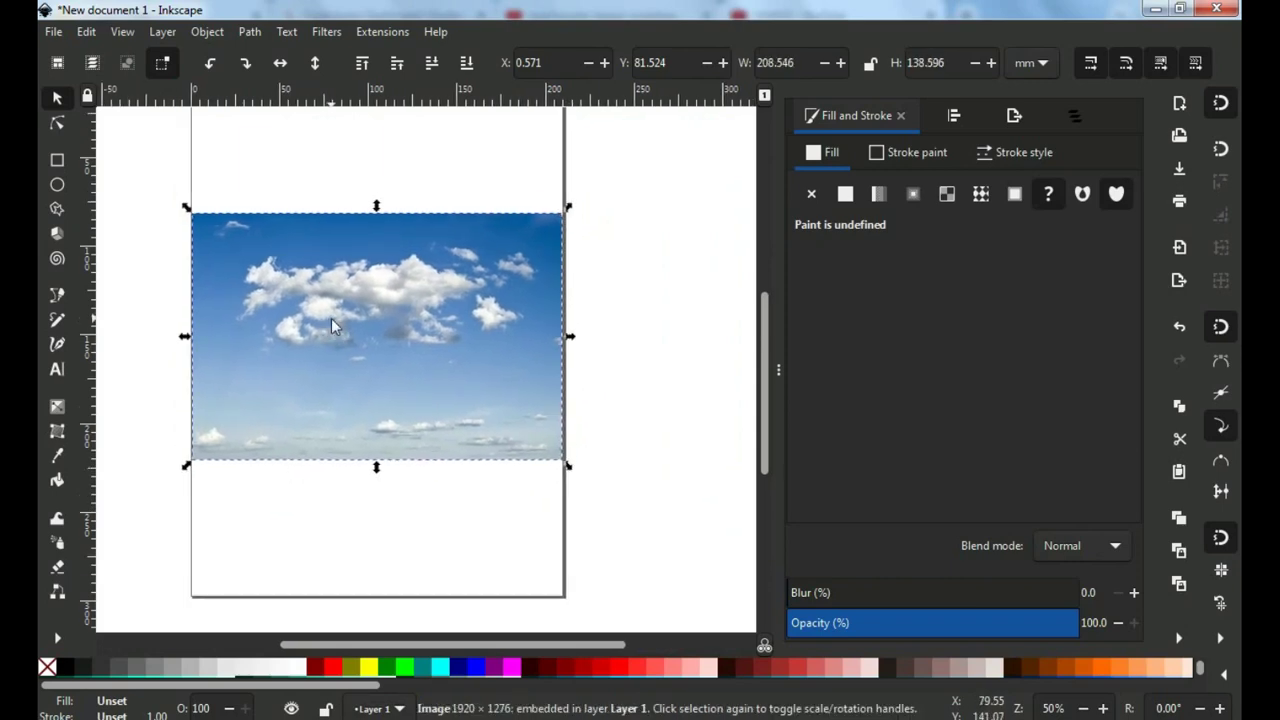
Draw a rectangle covering the whole page, about 210 × 297 mm, and set its opacity to 100%.
left_click(54, 157)
scroll(239, 266, "down", 1)
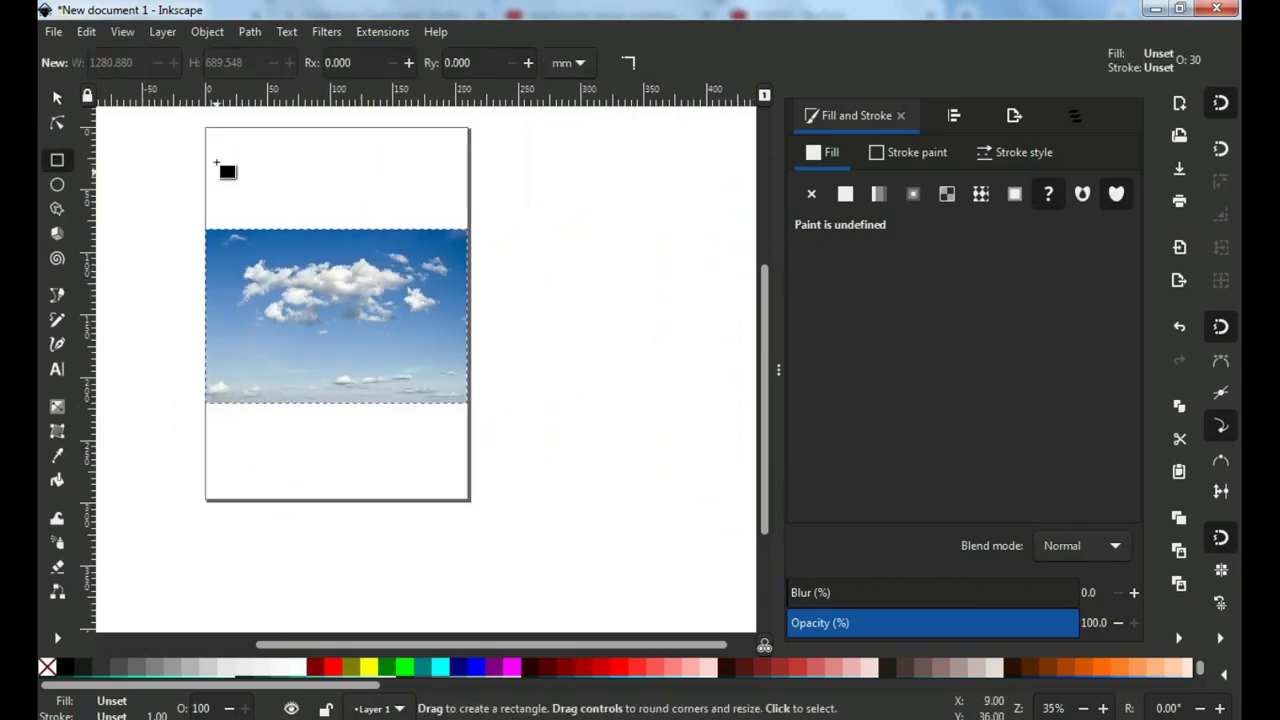
left_click_drag(207, 128, 470, 499)
left_click(56, 99)
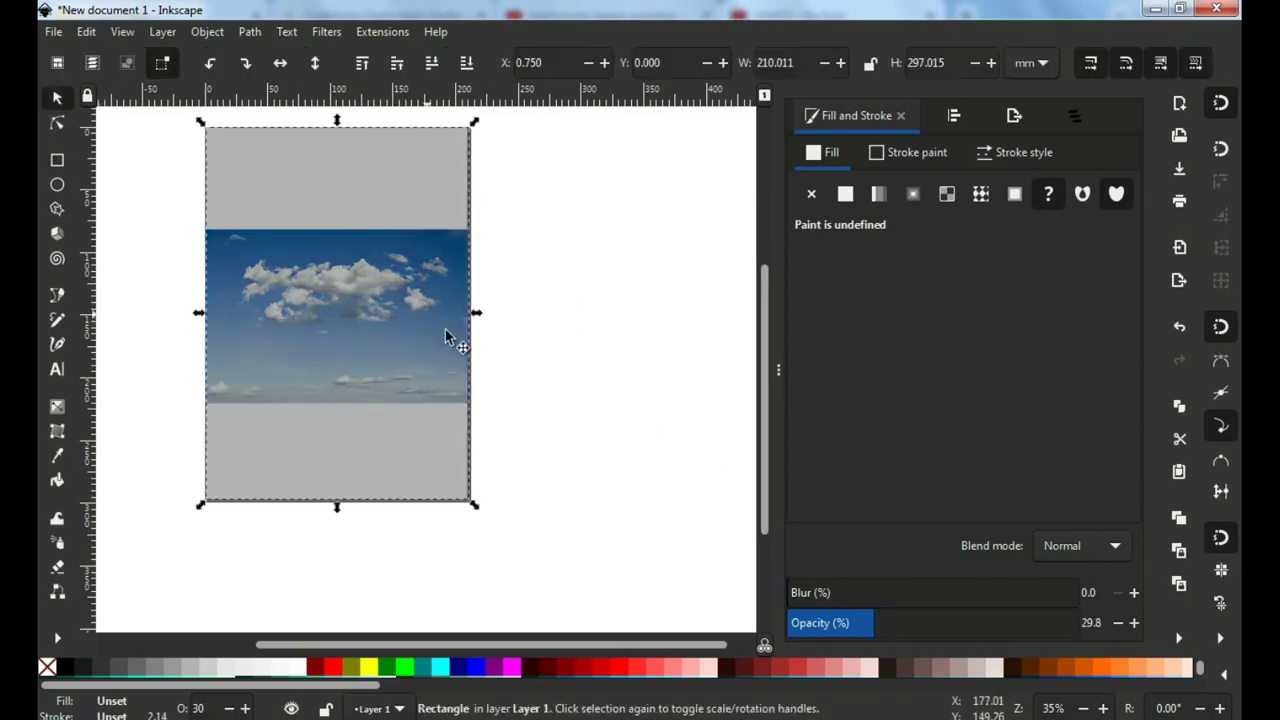
left_click_drag(875, 625, 1090, 624)
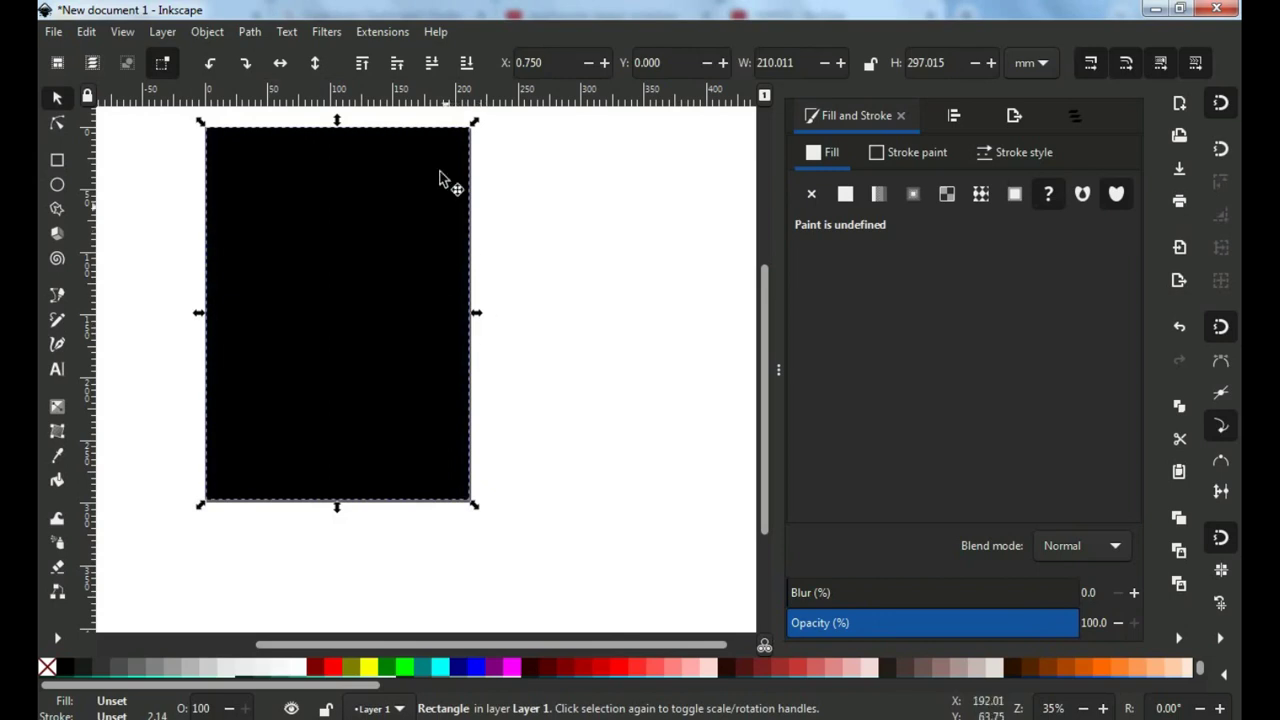
Send the page-sized rectangle behind the sky photo and remove its stroke.
left_click(465, 64)
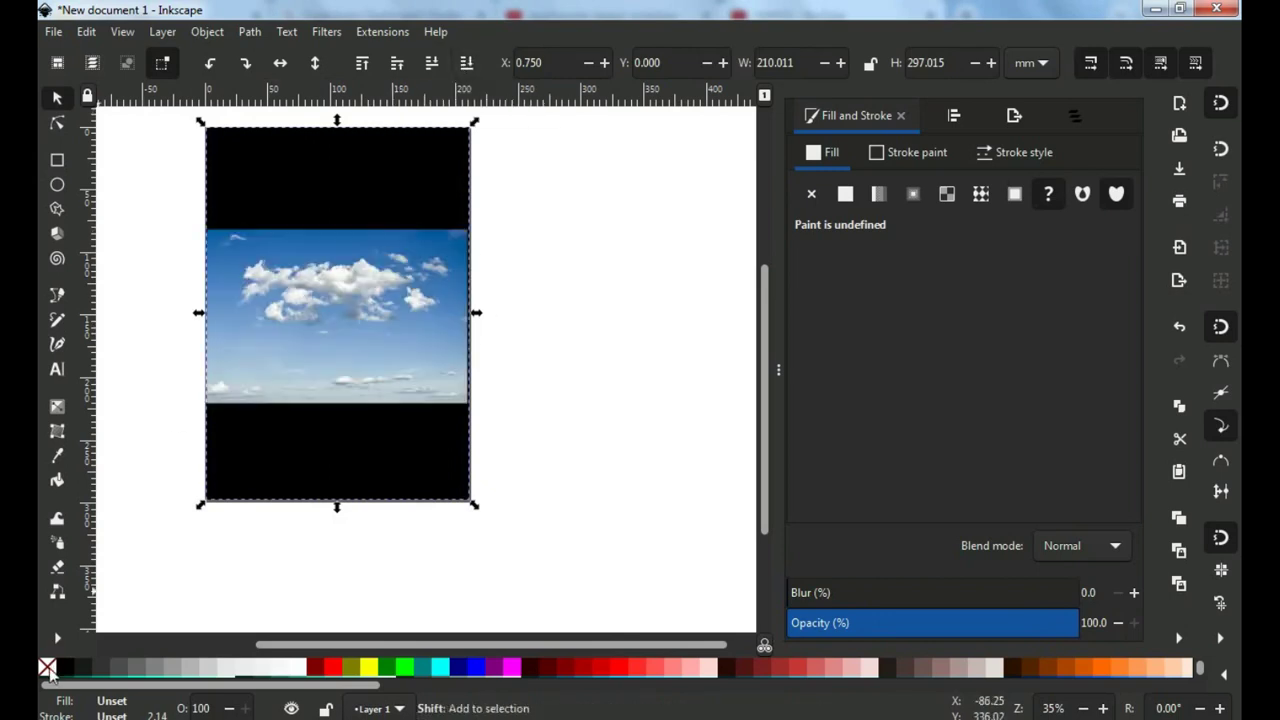
left_click(300, 565)
scroll(436, 415, "up", 2)
left_click(461, 480)
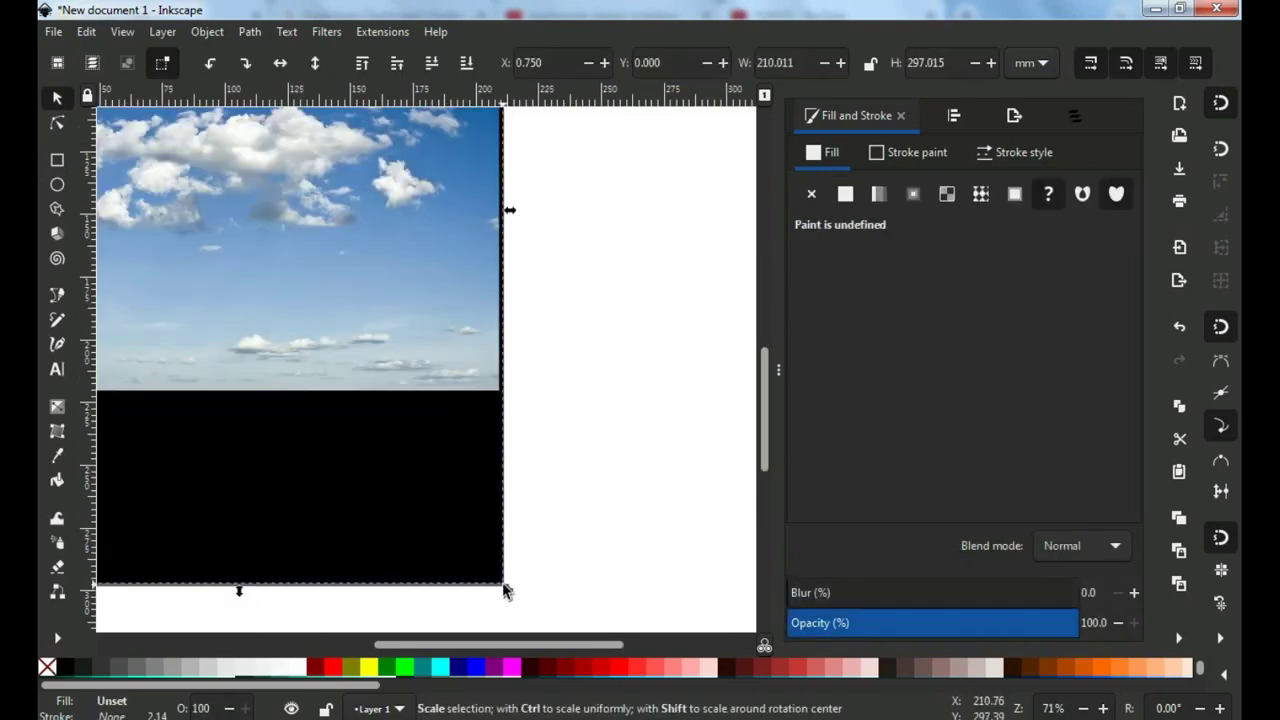
Narrow the background rectangle to about 208.5 mm to match the sky photo's width, and deselect it.
left_click_drag(508, 596, 503, 594)
scroll(430, 400, "down", 2)
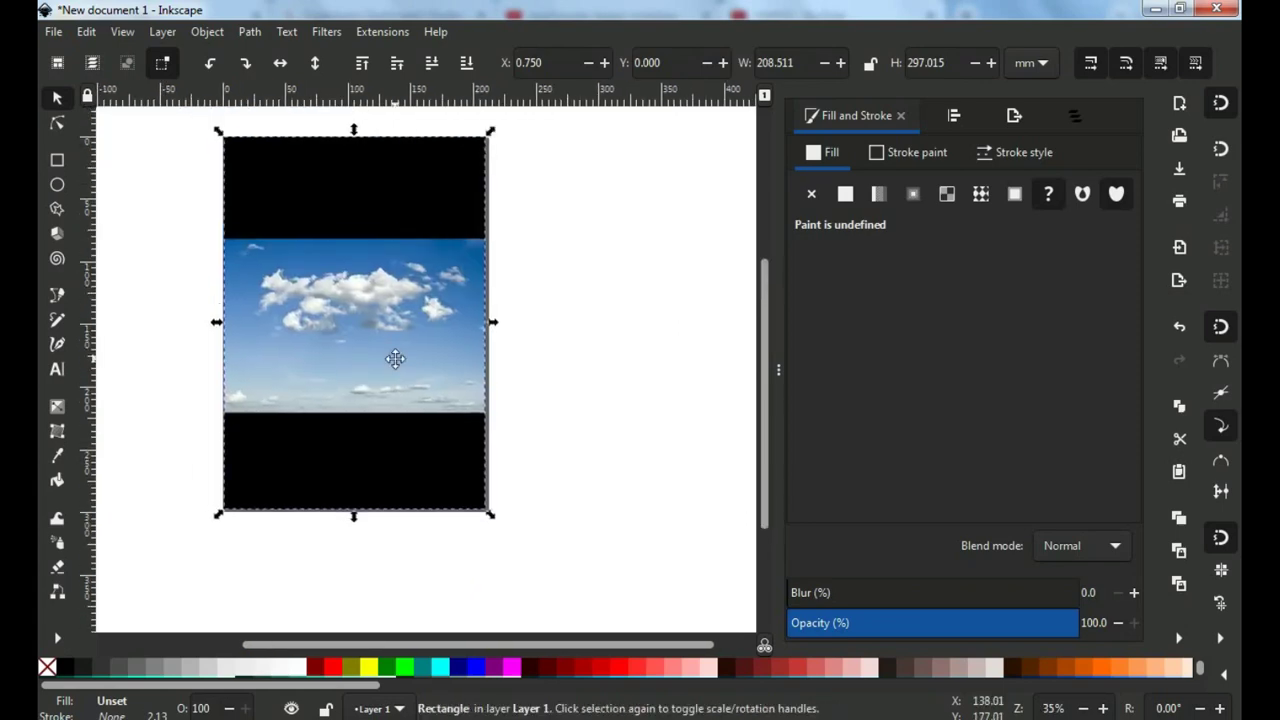
scroll(221, 402, "up", 2)
scroll(221, 402, "up", 2)
scroll(217, 400, "down", 3)
key("Escape")
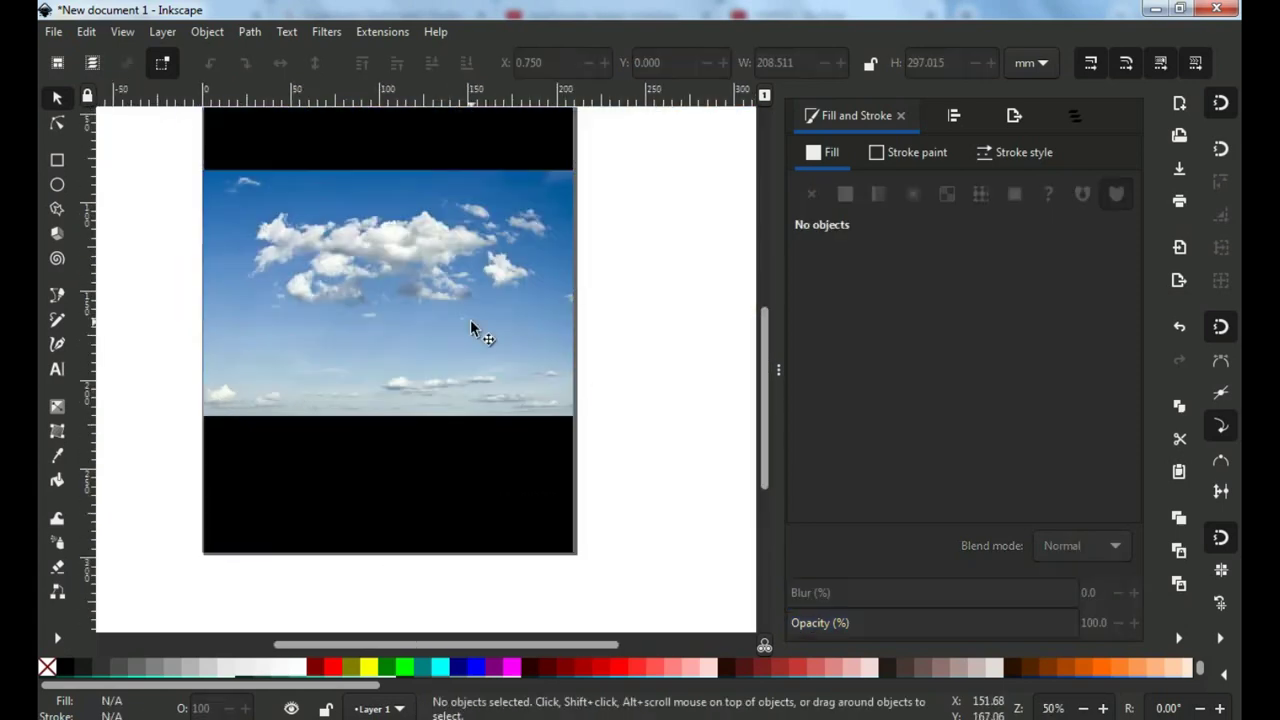
Move the sky photo straight down, leaving a narrow strip of the background rectangle below it.
left_click_drag(335, 236, 338, 258)
left_click(434, 257)
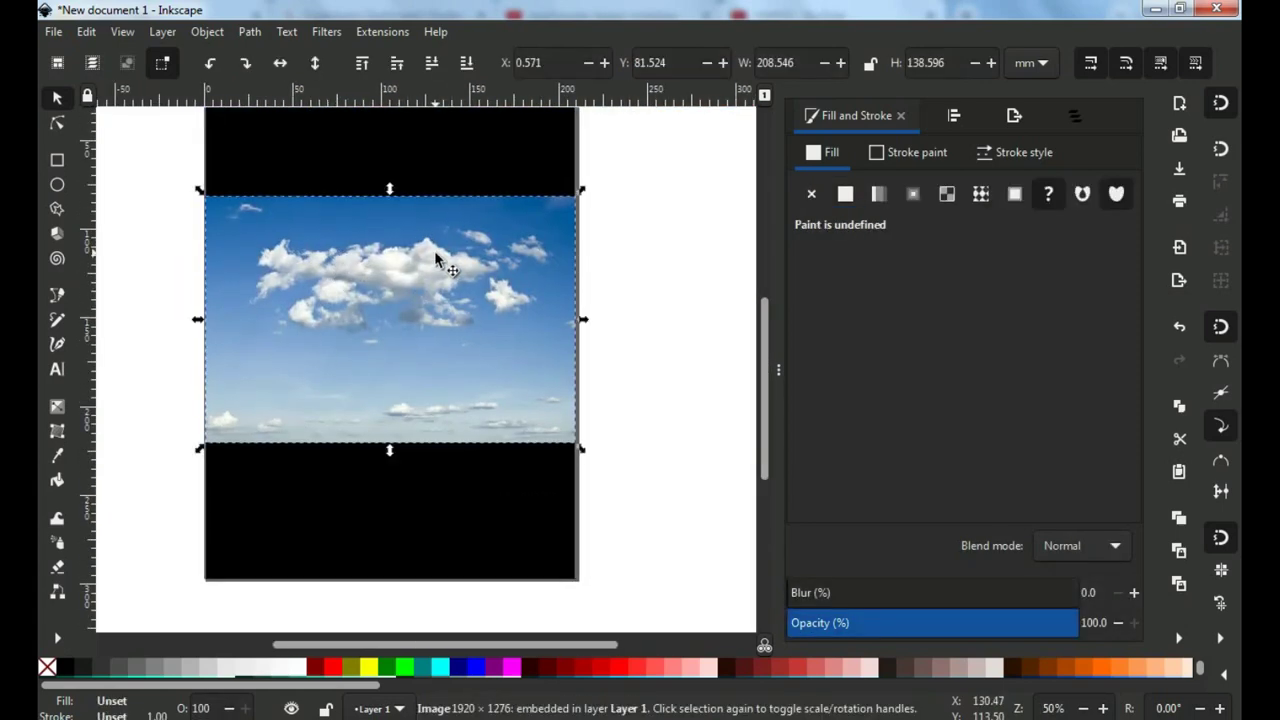
left_click_drag(434, 257, 438, 351)
Fill the background rectangle with the dark blue 0d5ca3 sampled from the upper edge of the sky photo.
left_click(470, 195)
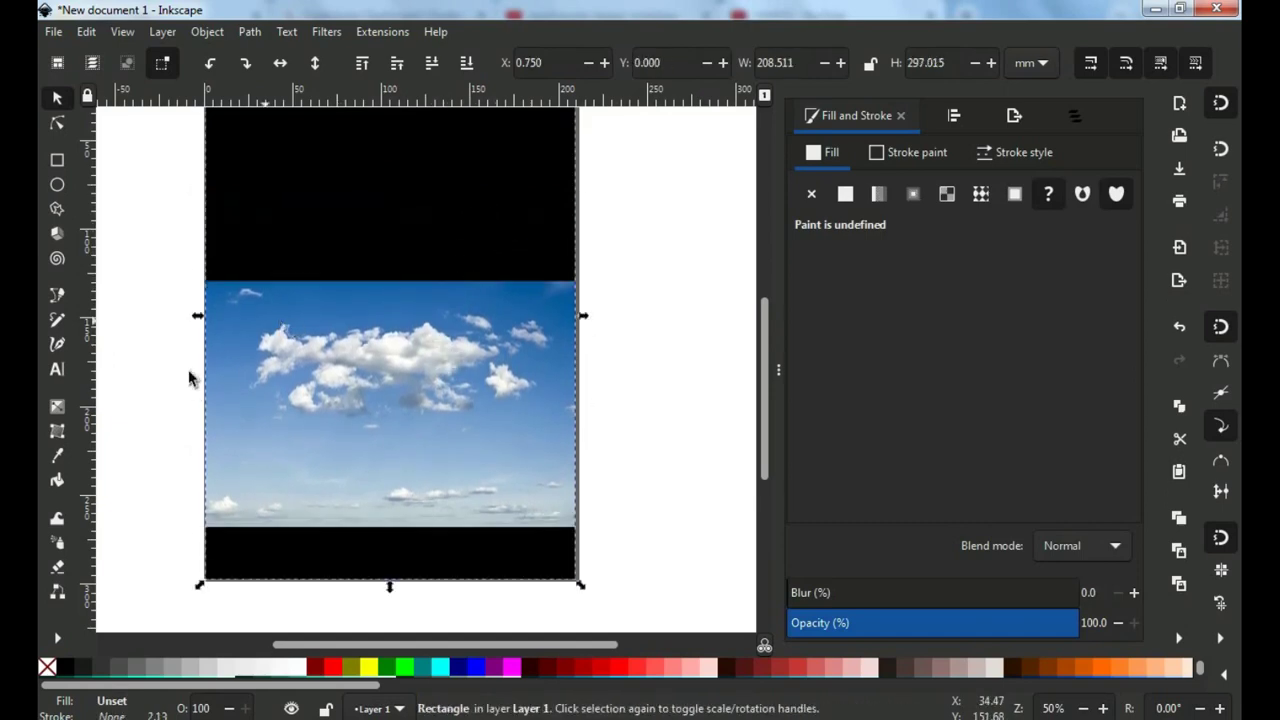
left_click(57, 458)
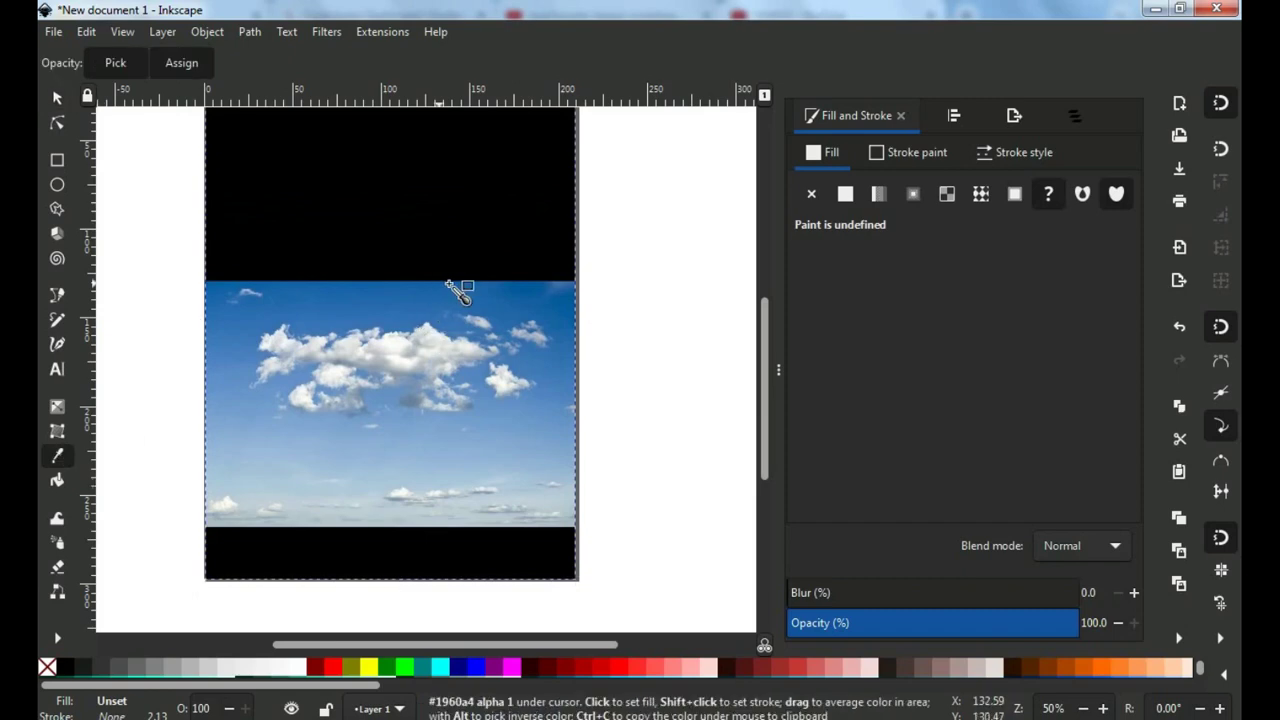
left_click(507, 291)
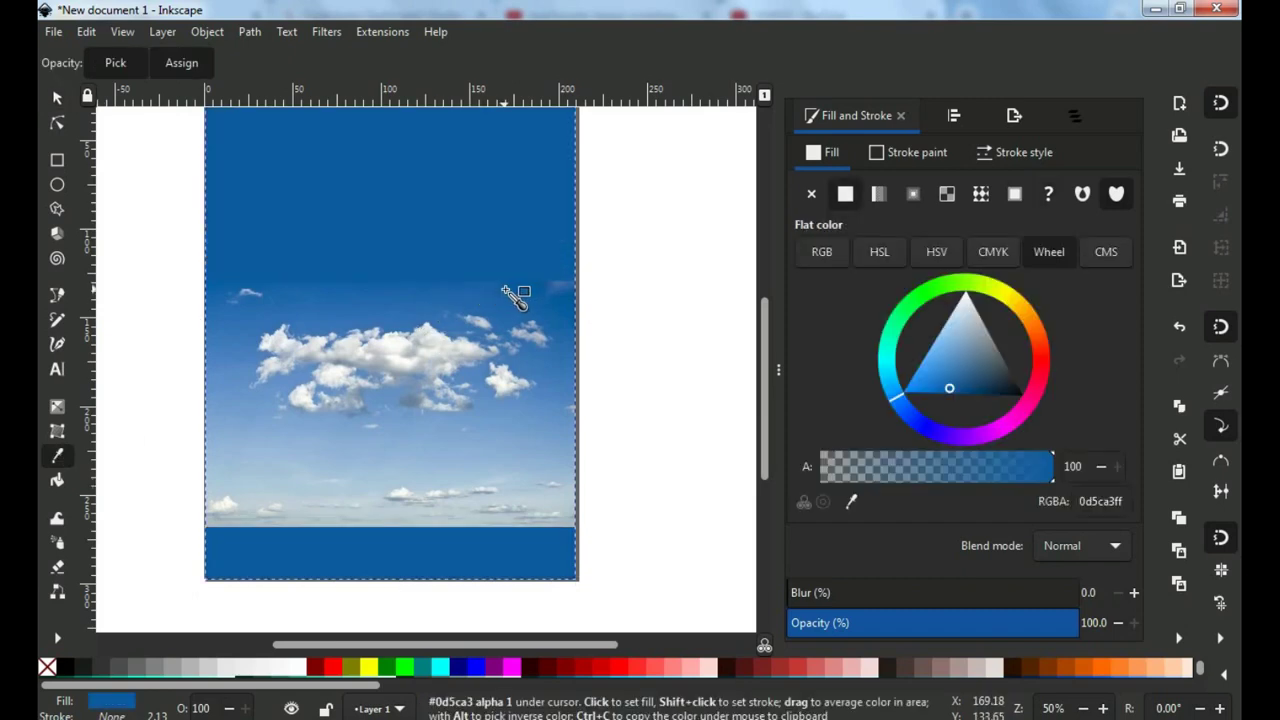
scroll(436, 254, "down", 1, "ctrl")
key("space")
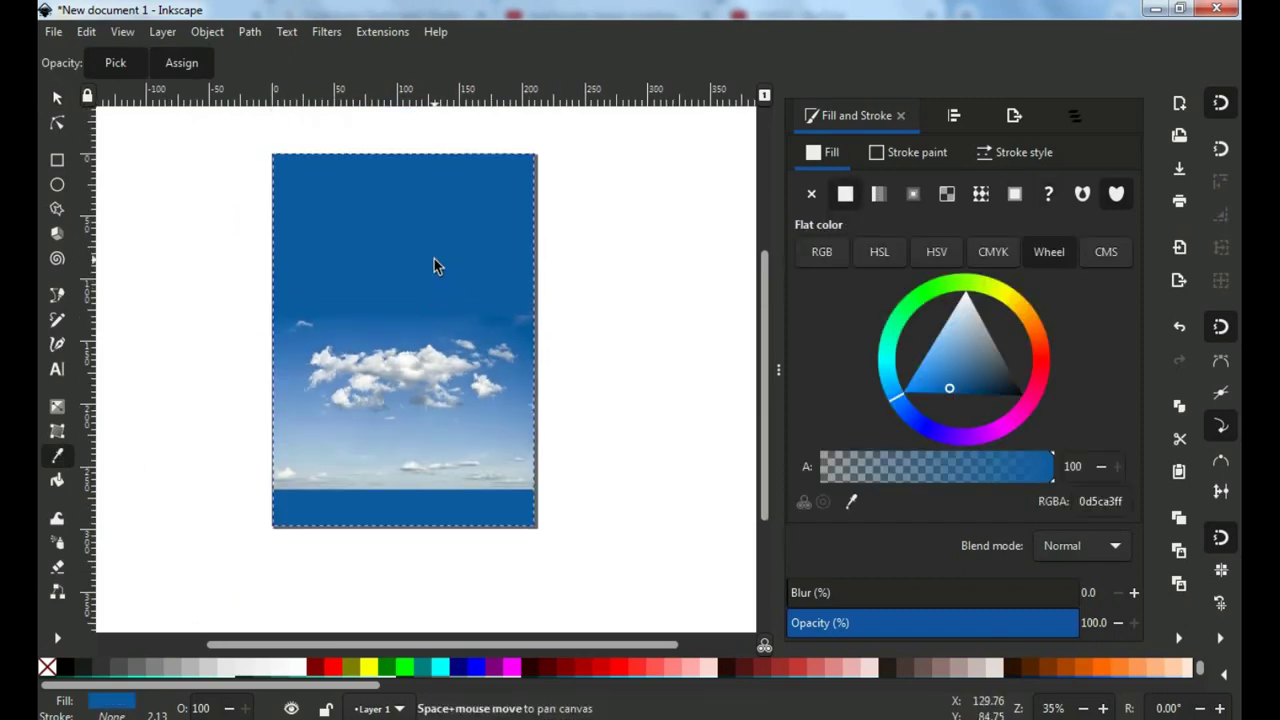
Duplicate the blue background rectangle and shorten the copy from its lower edge to about 189 mm high.
right_click(443, 221)
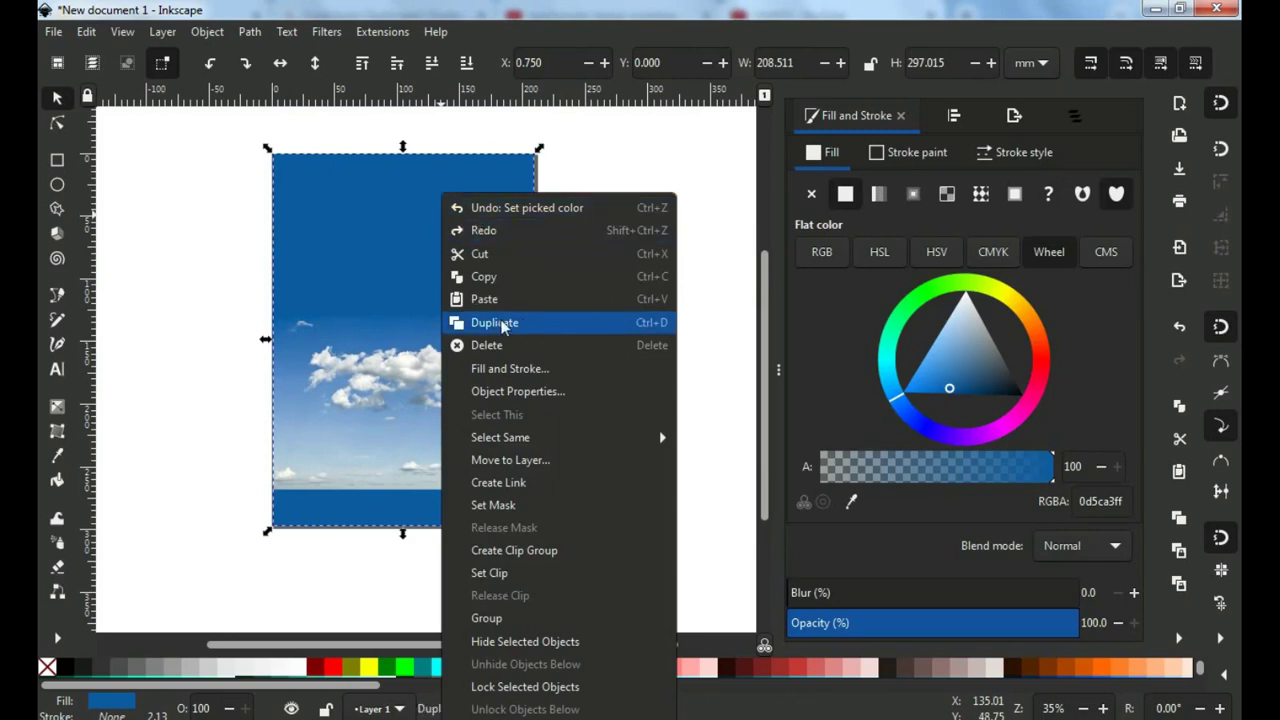
left_click(495, 322)
left_click_drag(403, 533, 411, 396)
key("plus")
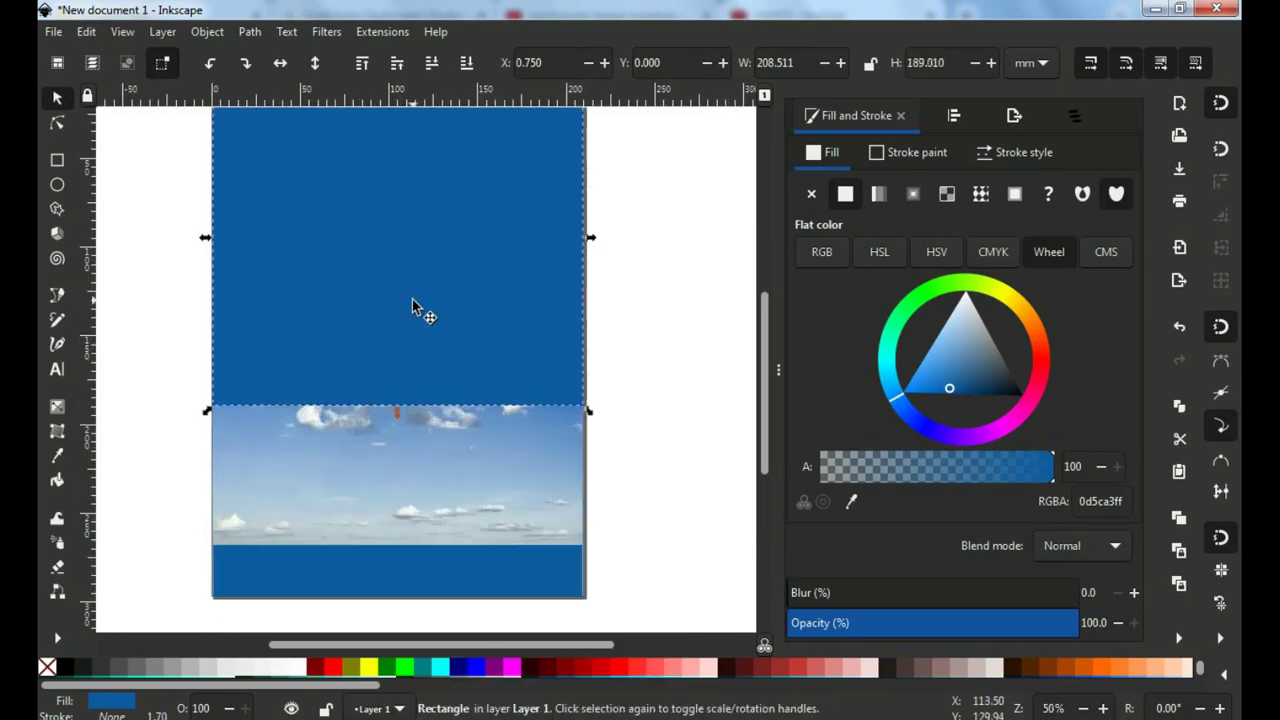
Give the shortened copy a linear gradient fading to transparent, running vertically from near its upper edge to near its lower edge.
left_click(877, 194)
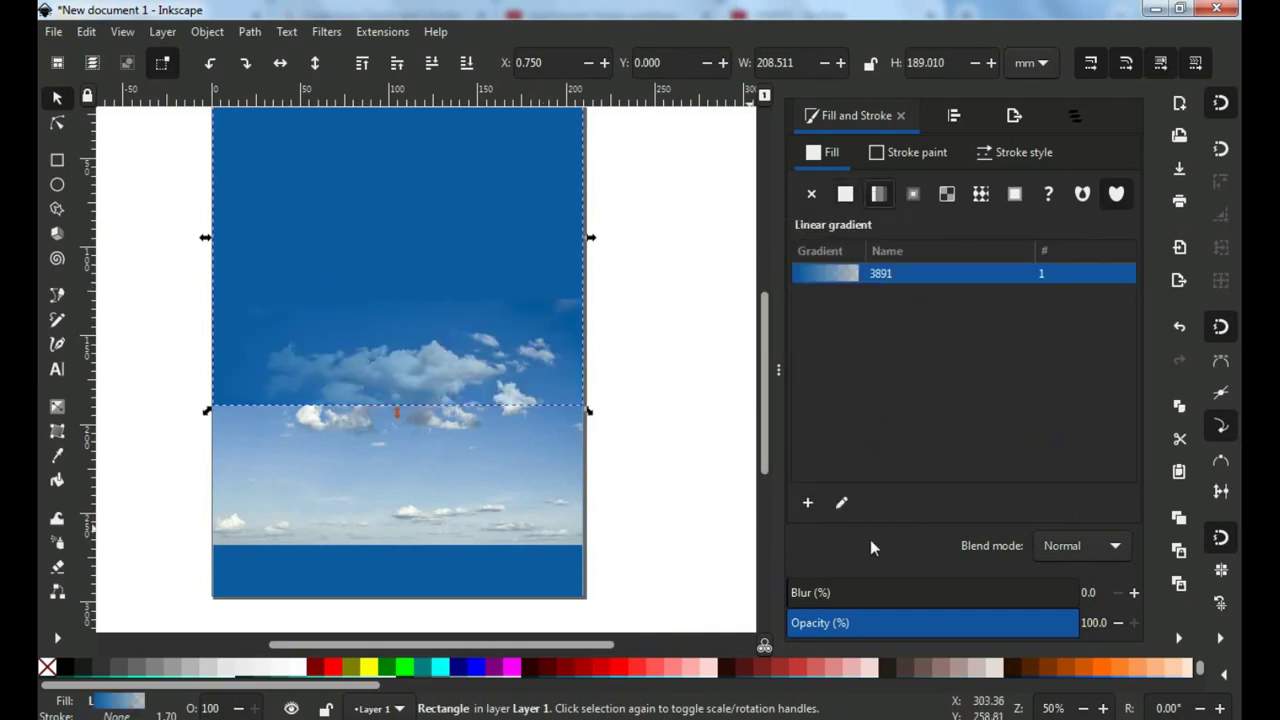
left_click(841, 503)
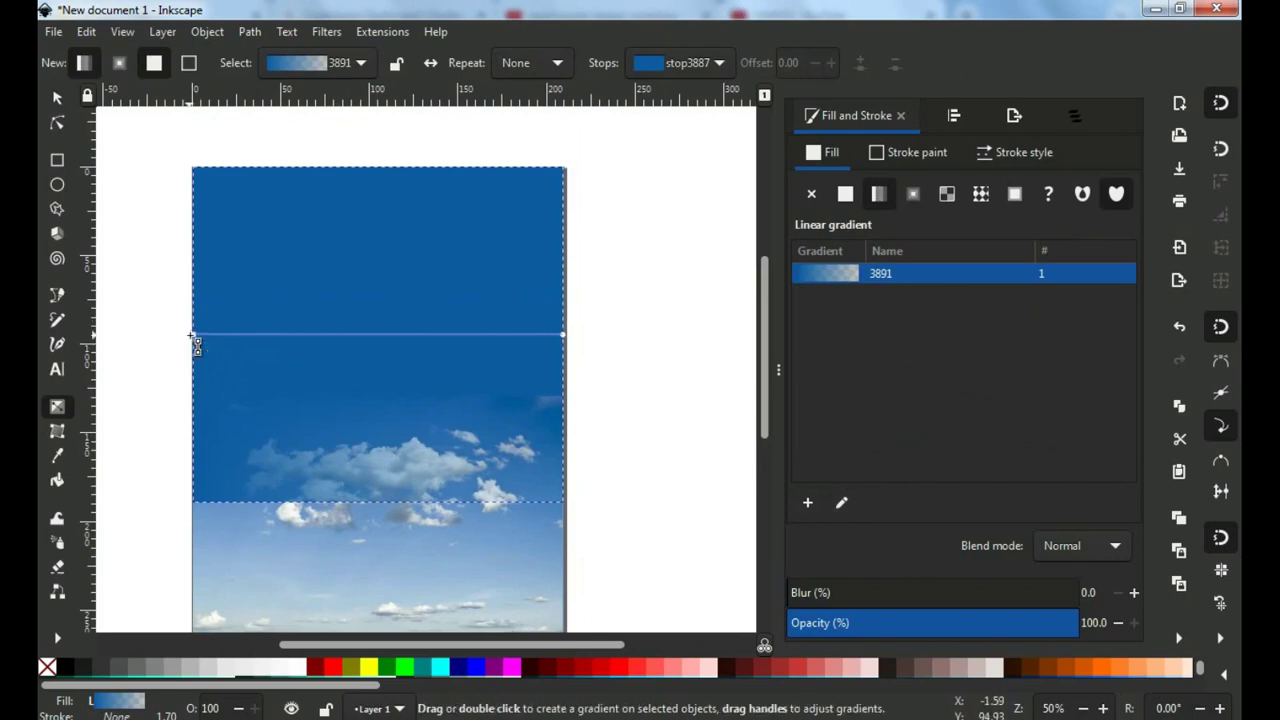
left_click_drag(201, 313, 385, 195)
left_click(562, 336)
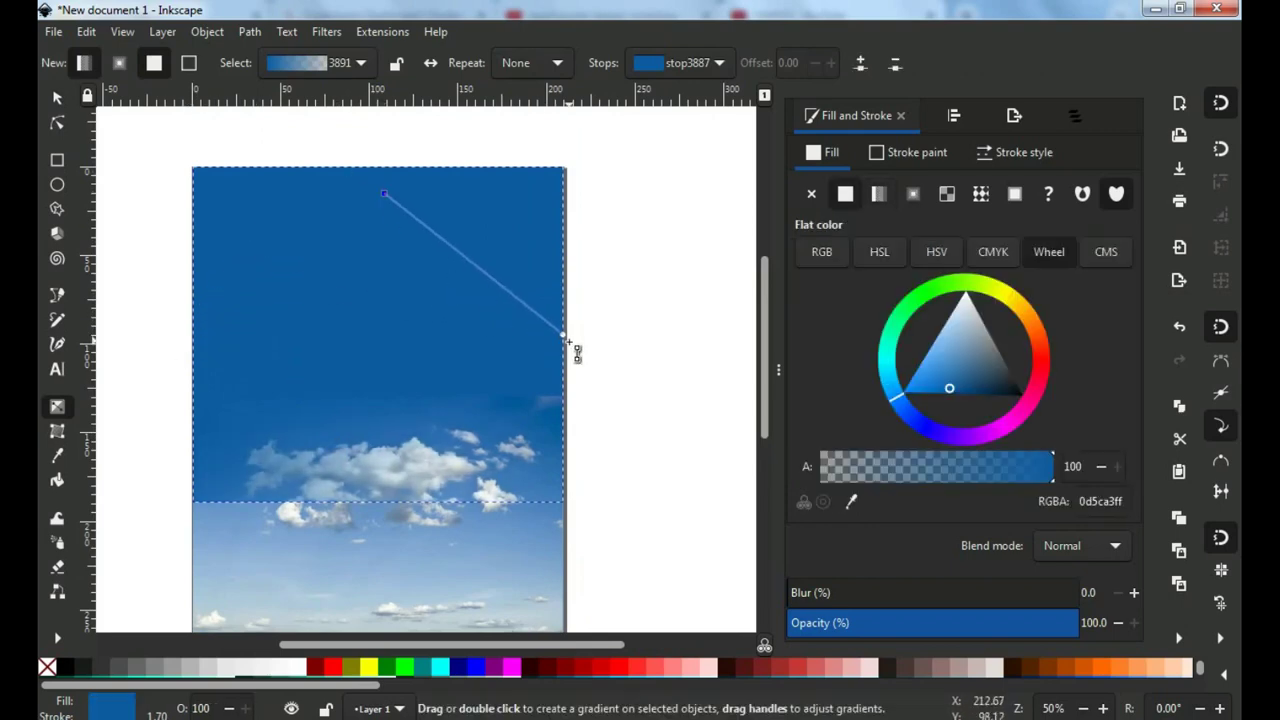
left_click_drag(562, 336, 385, 492)
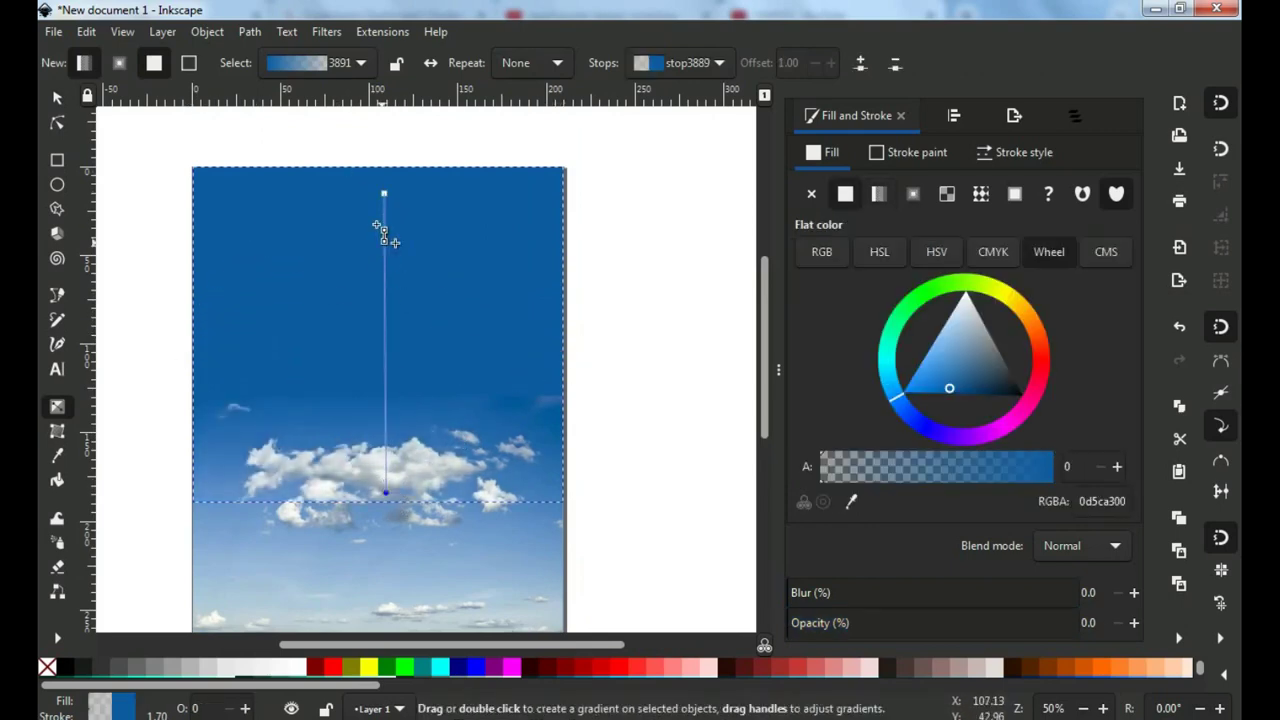
Shorten the vertical gradient so the blue fades out between the upper edge of the photo and the top of the clouds.
left_click_drag(384, 194, 388, 406)
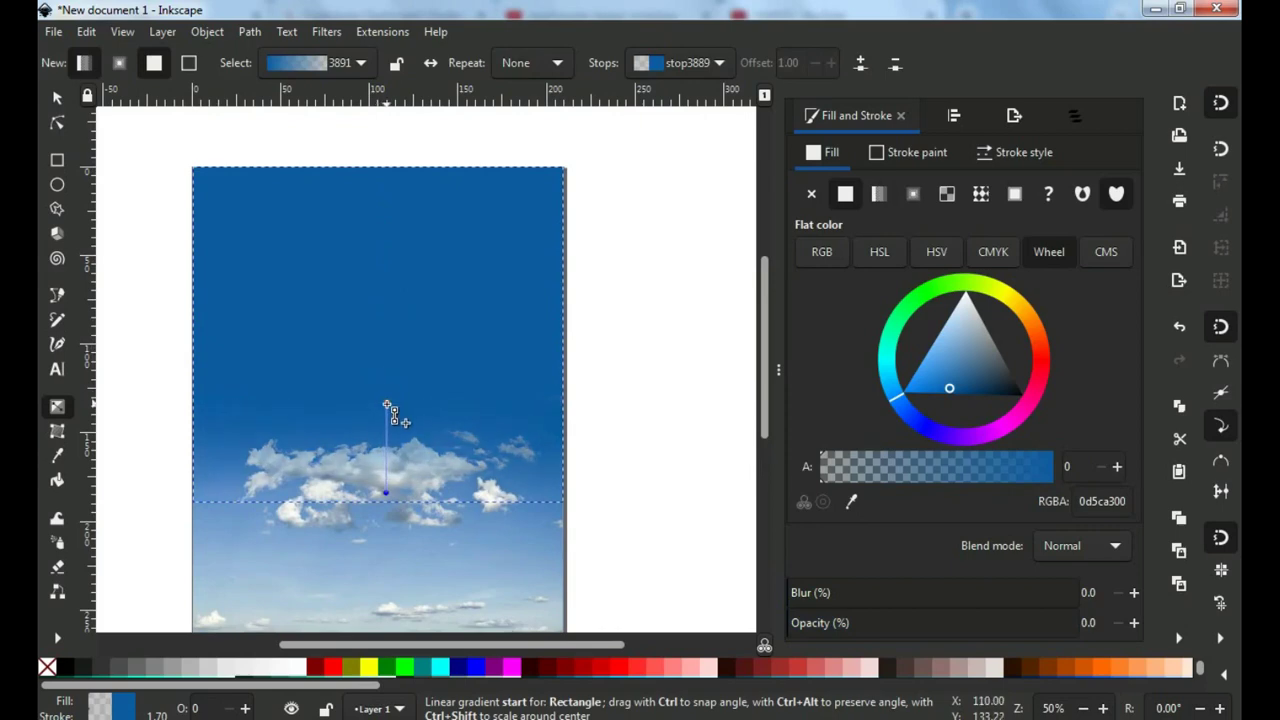
scroll(392, 497, "up", 2, "ctrl")
left_click_drag(390, 494, 390, 395)
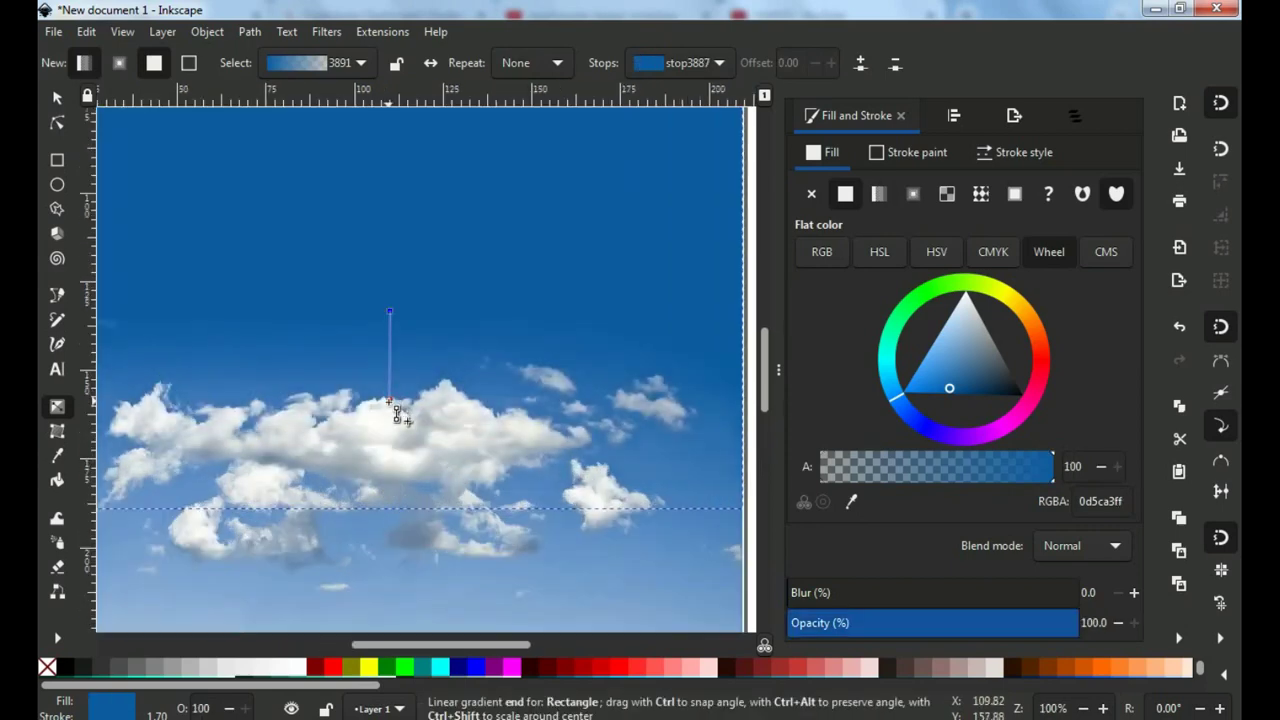
left_click(391, 312)
left_click(391, 298)
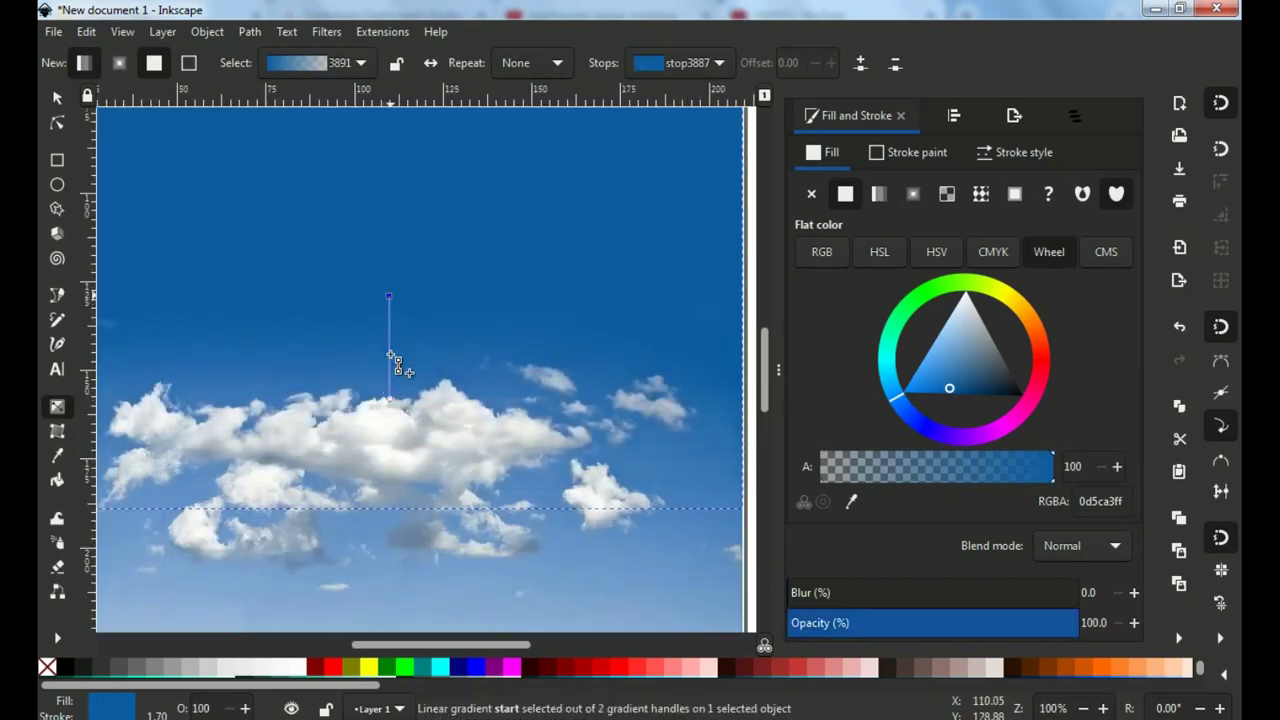
scroll(391, 300, "down", 2, "ctrl")
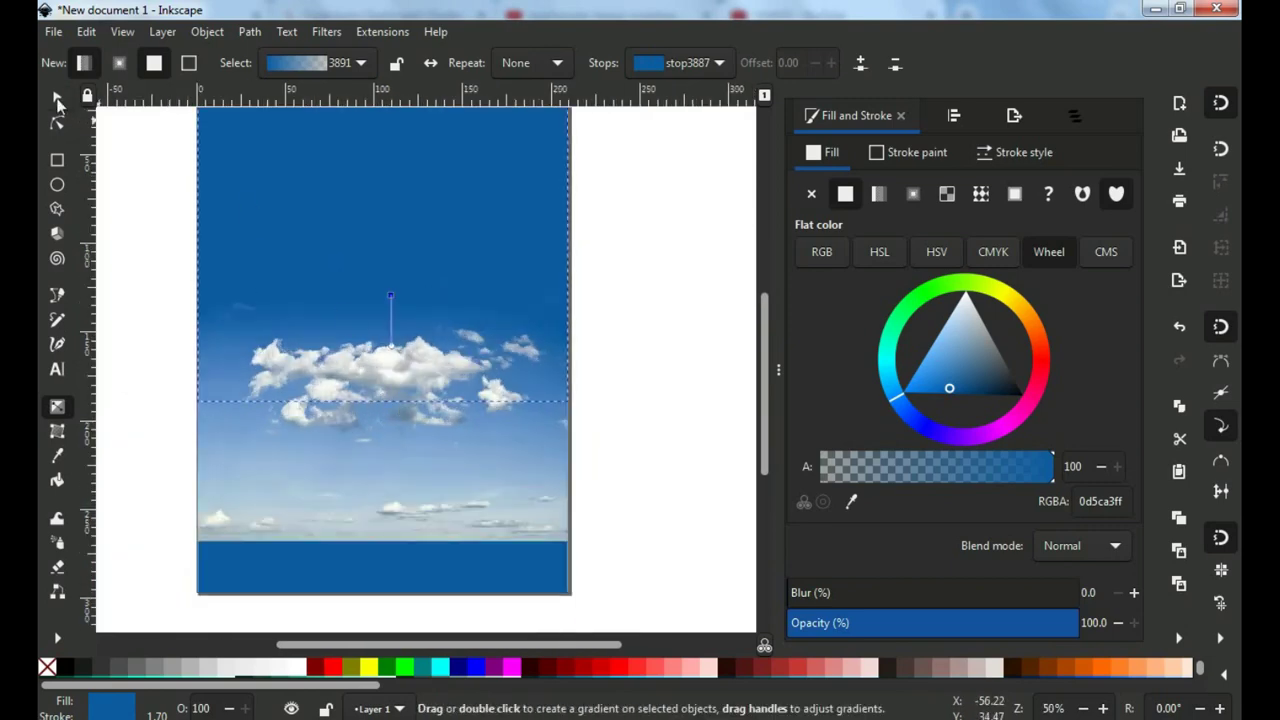
Duplicate the gradient rectangle and flip the copy vertically.
left_click(57, 101)
scroll(495, 250, "up", 1)
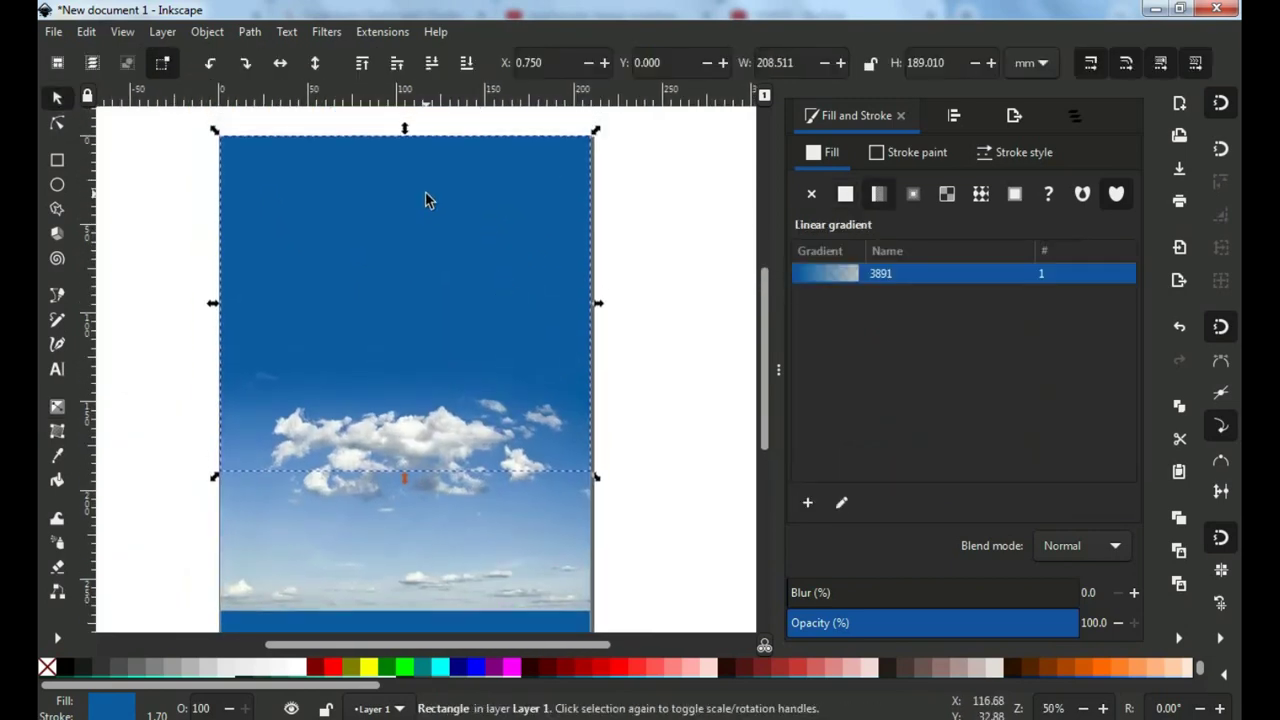
right_click(428, 195)
left_click(455, 323)
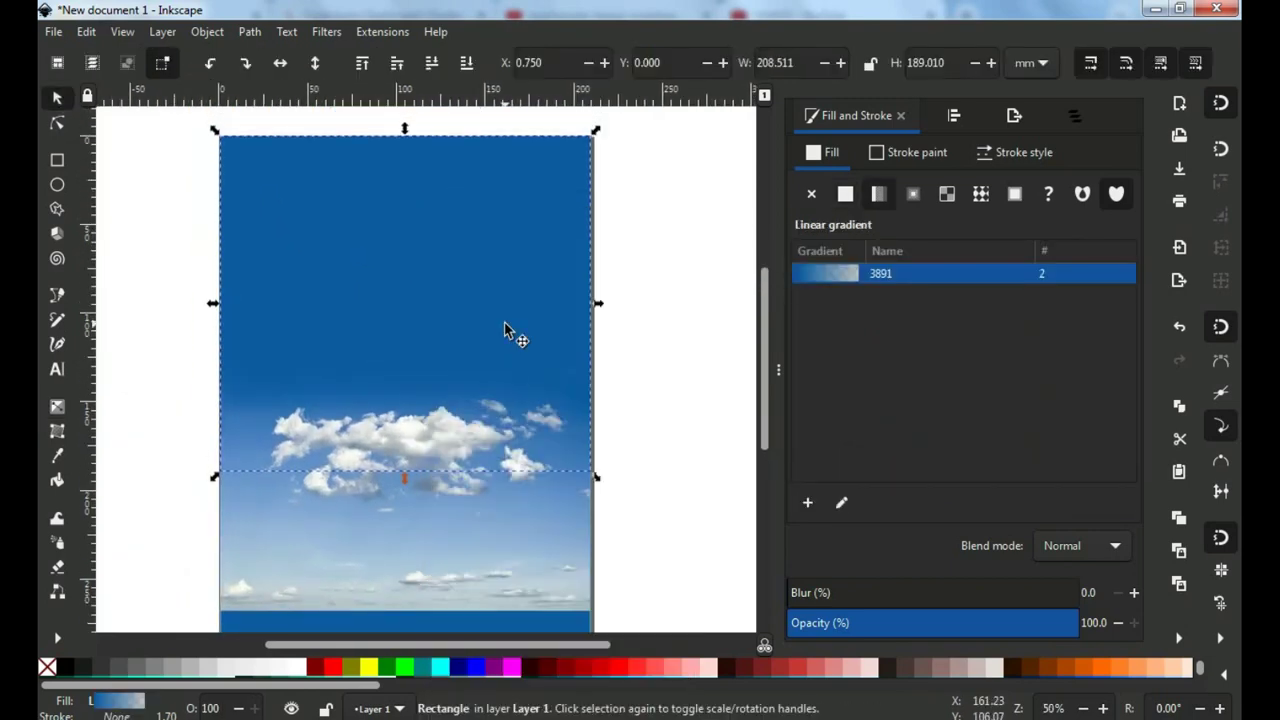
left_click(316, 66)
scroll(412, 380, "down", 2)
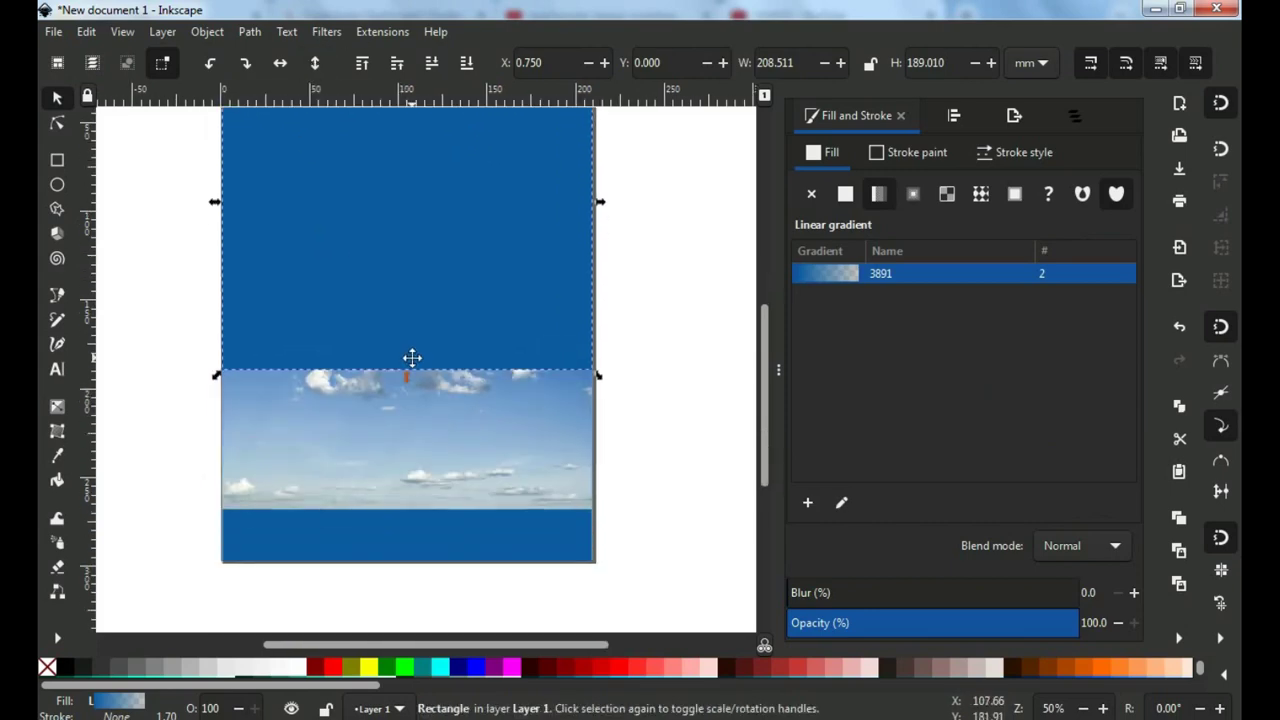
Fill the flipped copy with the light blue 7ba5d1 sampled from the photo's sky, and move it down to the page's bottom edge.
left_click(57, 456)
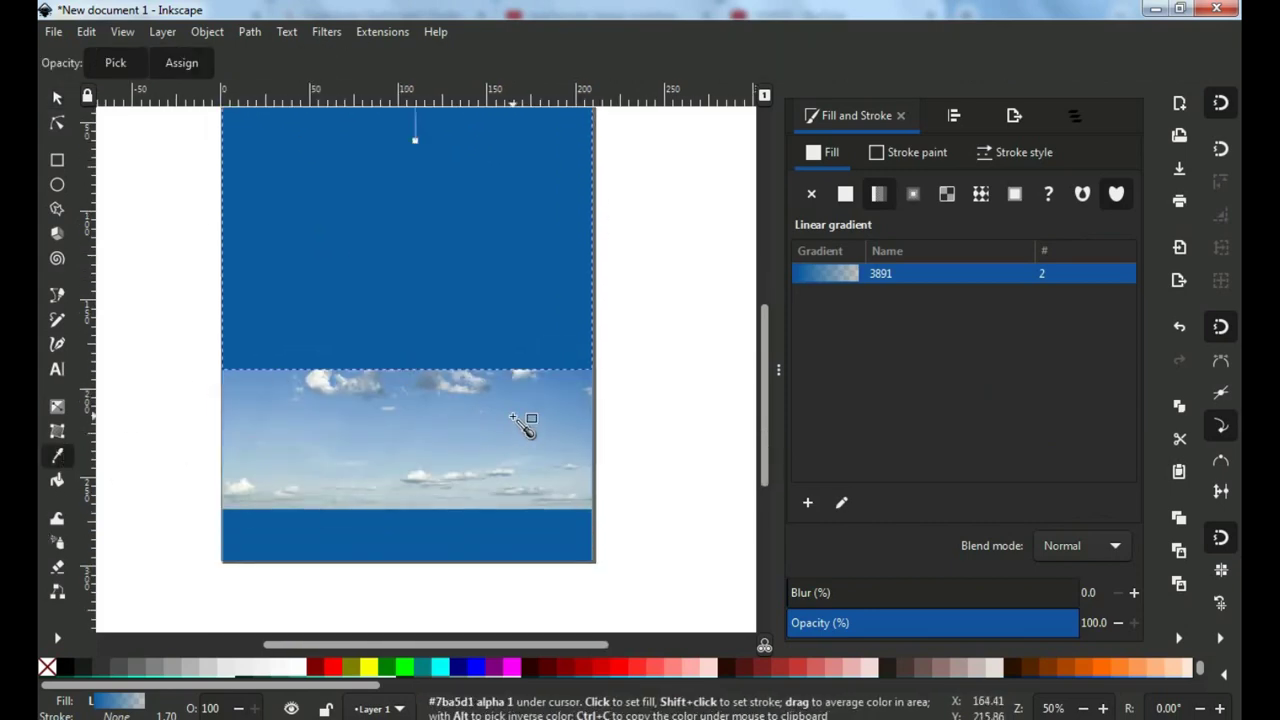
left_click(521, 425)
left_click(57, 97)
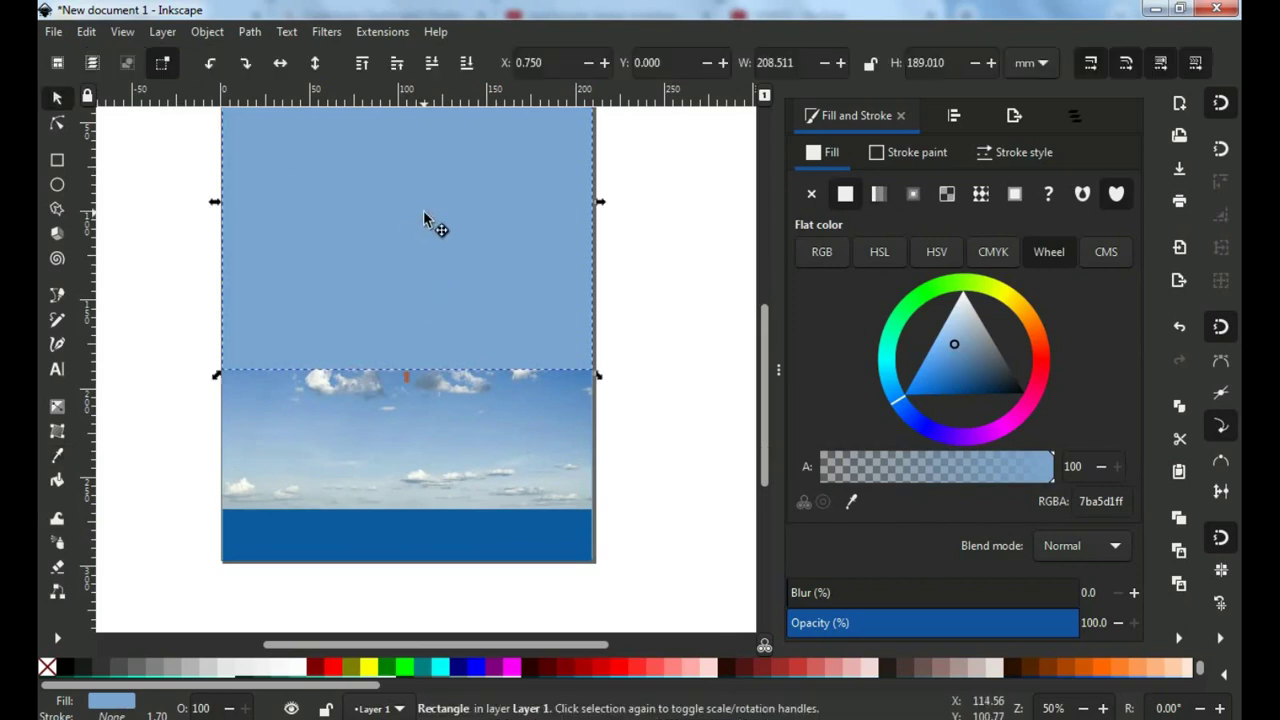
left_click_drag(423, 212, 421, 408)
Give the lower light blue rectangle a vertical linear gradient, solid just below the clouds and fading to transparent at their upper edge.
left_click(878, 195)
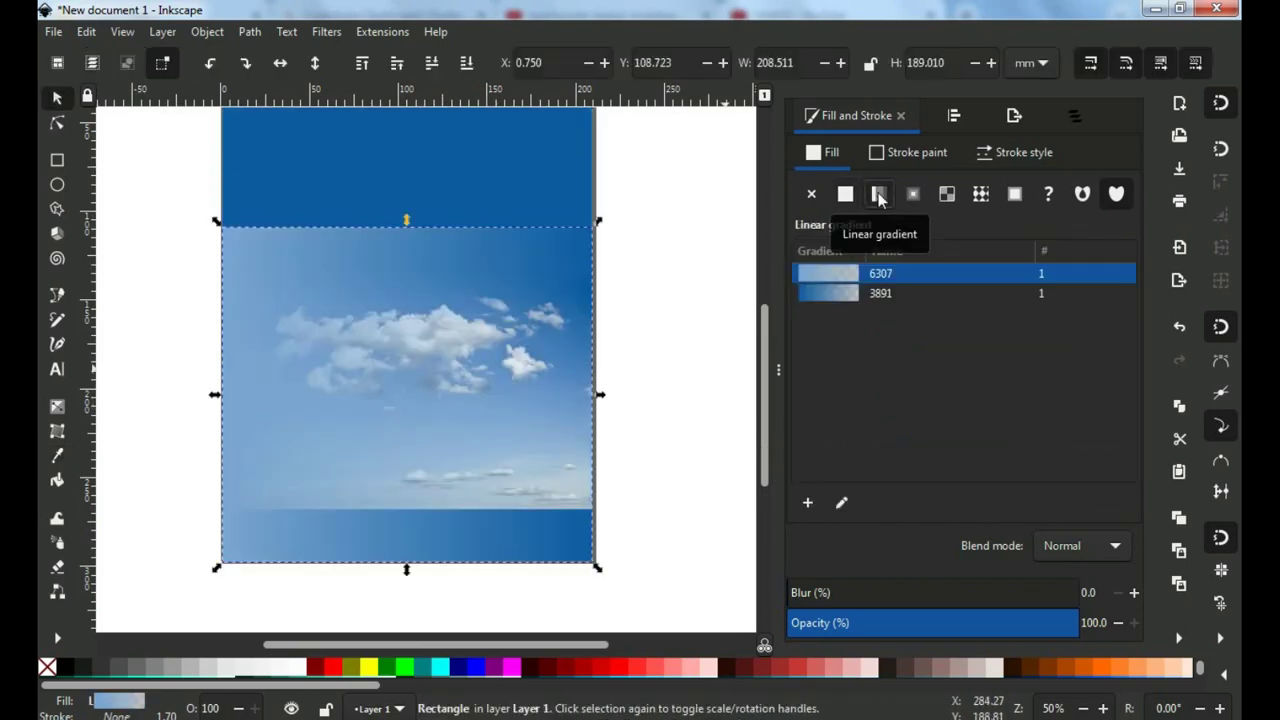
left_click(843, 505)
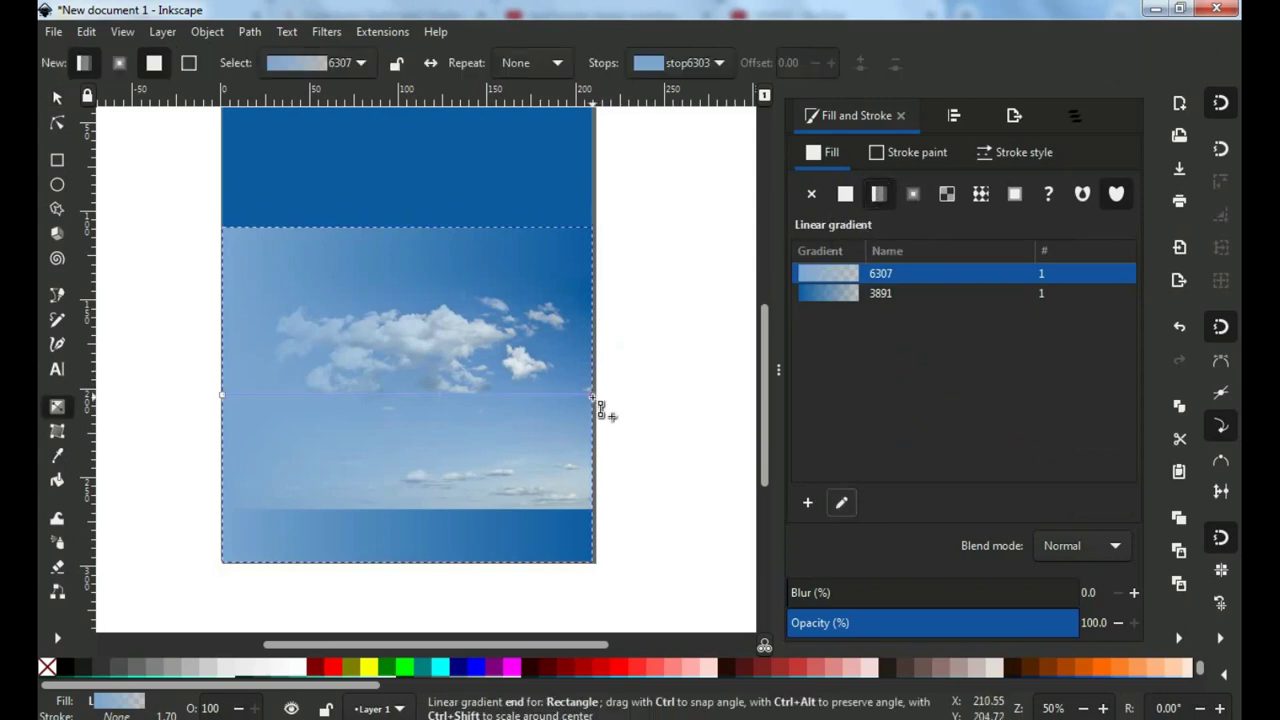
left_click_drag(598, 396, 452, 302)
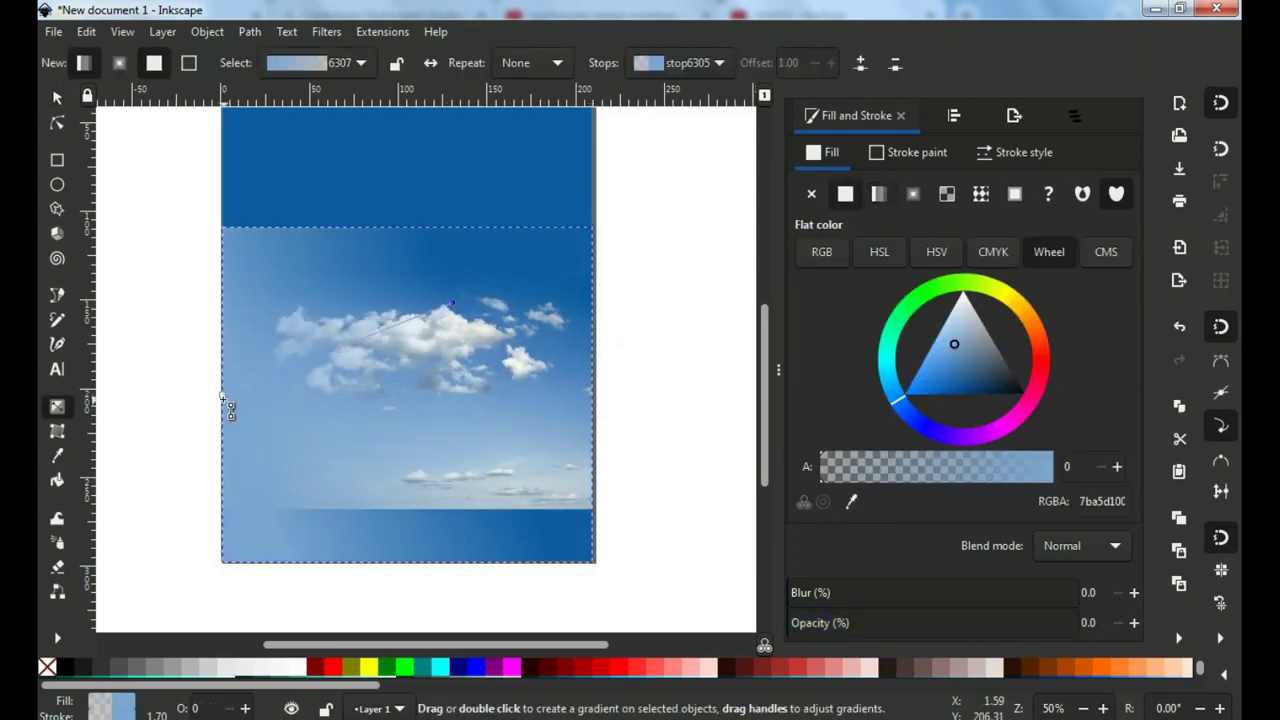
left_click_drag(223, 397, 436, 493)
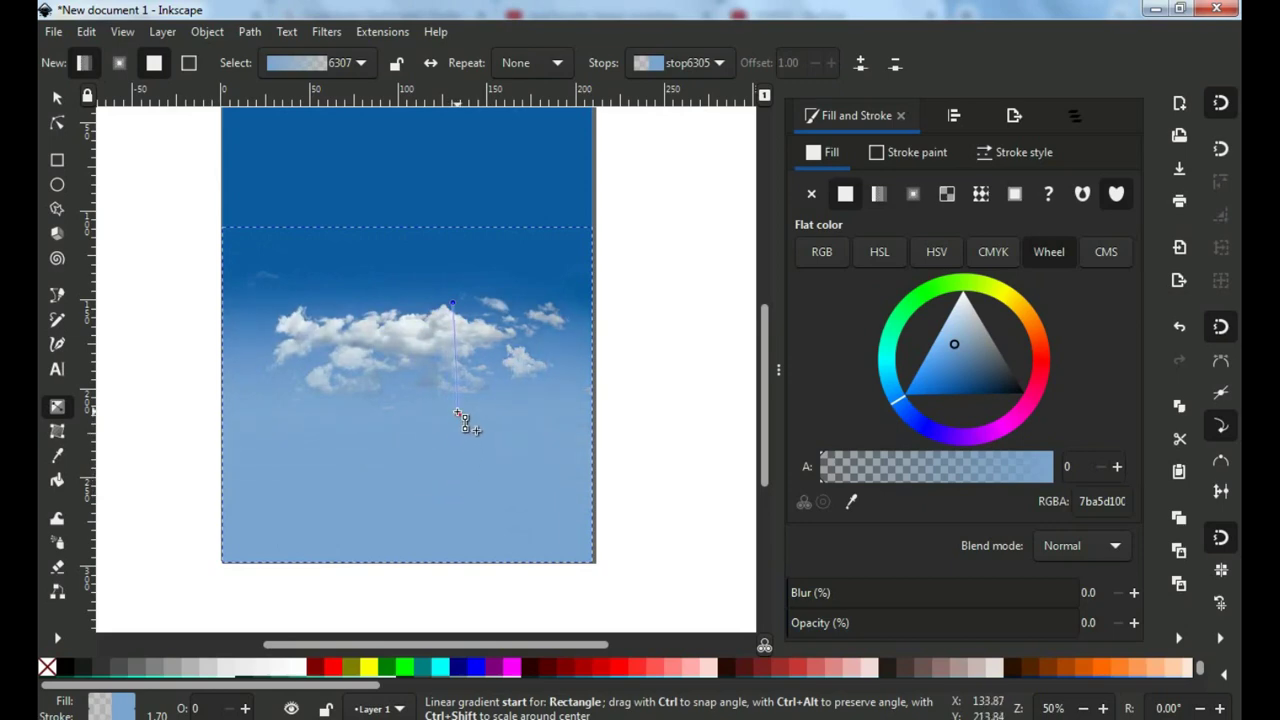
left_click_drag(457, 412, 457, 413)
Lower the gradient so the light blue fades out between the sky below the clouds and the lower part of the cloud bank.
scroll(452, 328, "up", 1)
left_click_drag(454, 293, 460, 352)
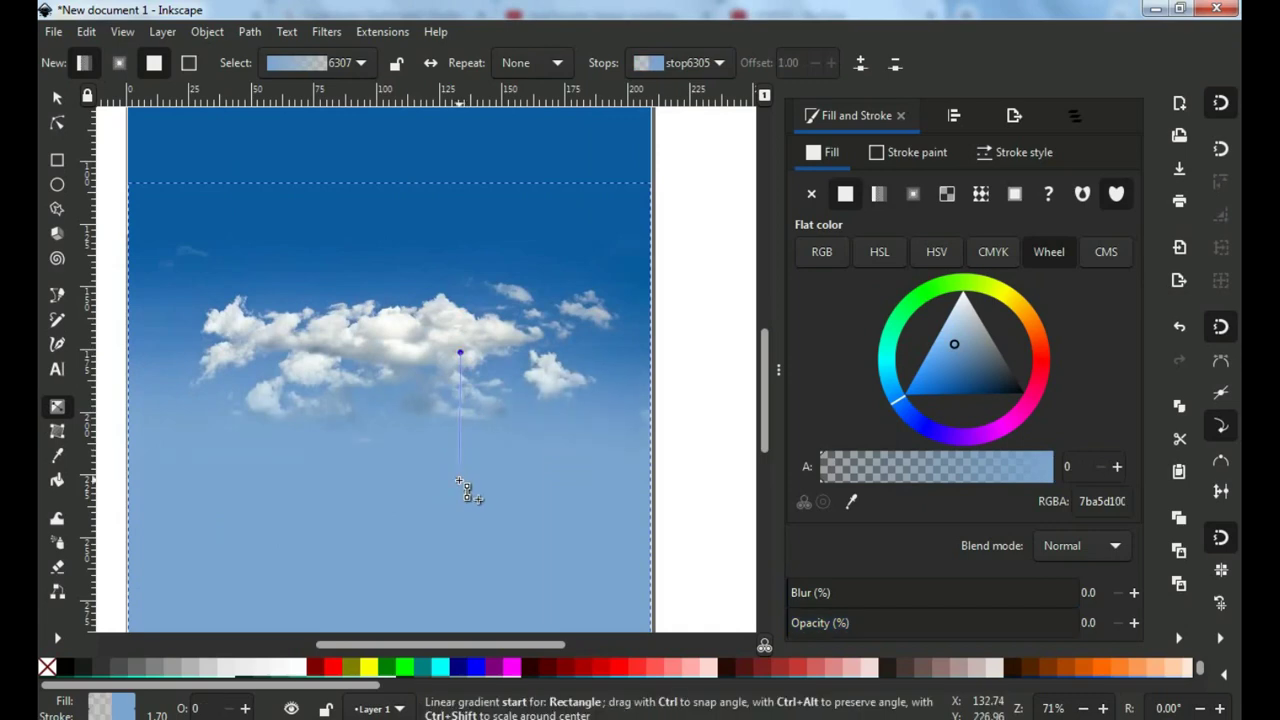
left_click(458, 481)
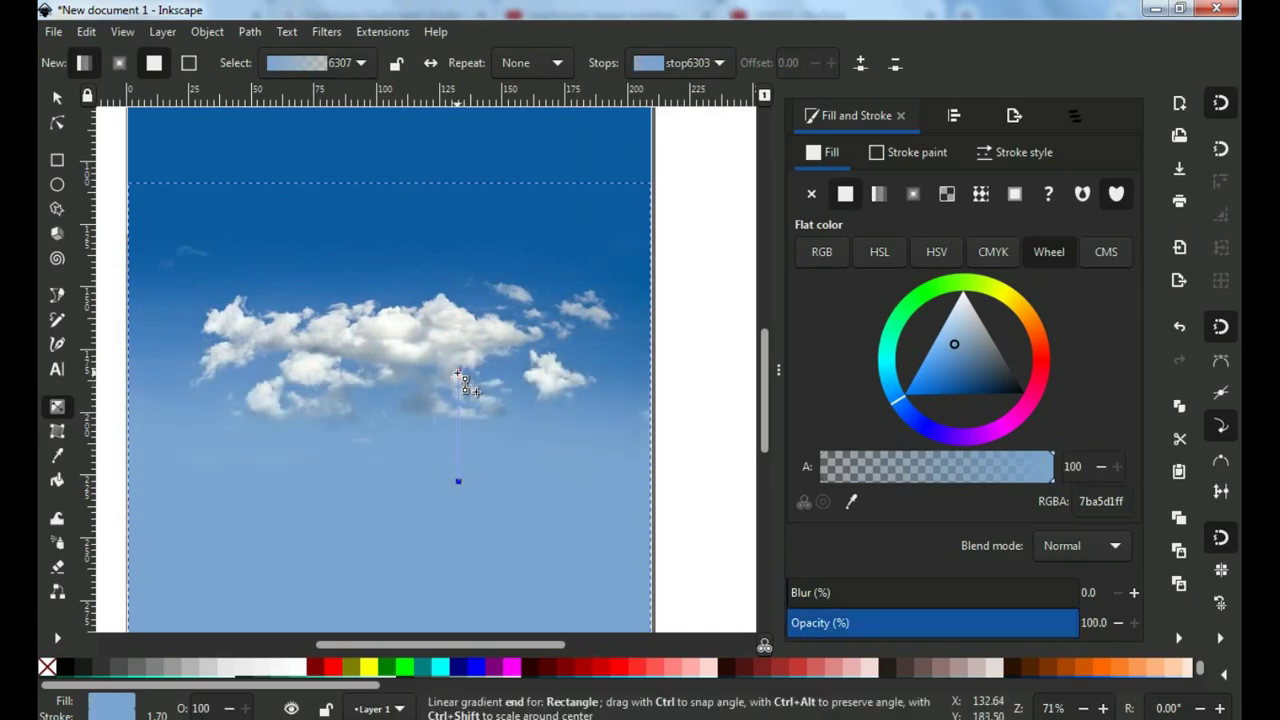
left_click(458, 373)
scroll(458, 373, "down", 2)
key("s")
left_click(579, 303)
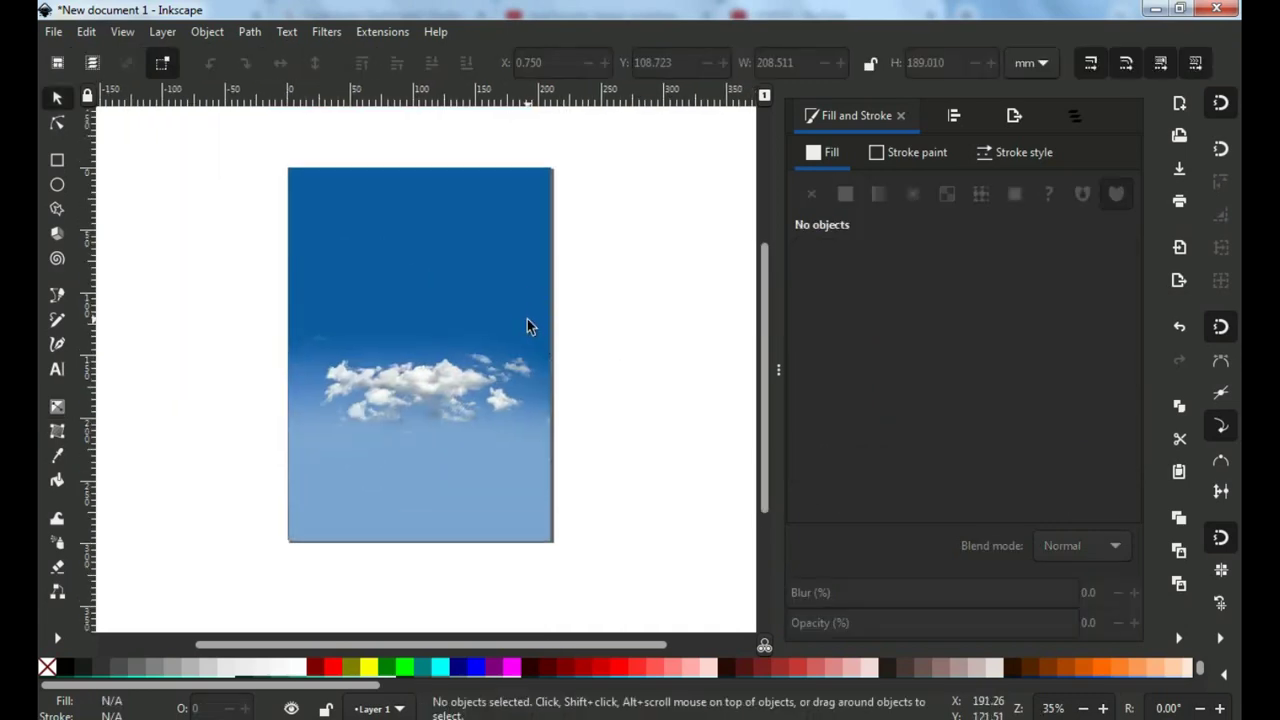
Select all four sky background objects on the page and group them.
left_click_drag(259, 152, 344, 251)
left_click_drag(594, 580, 594, 580)
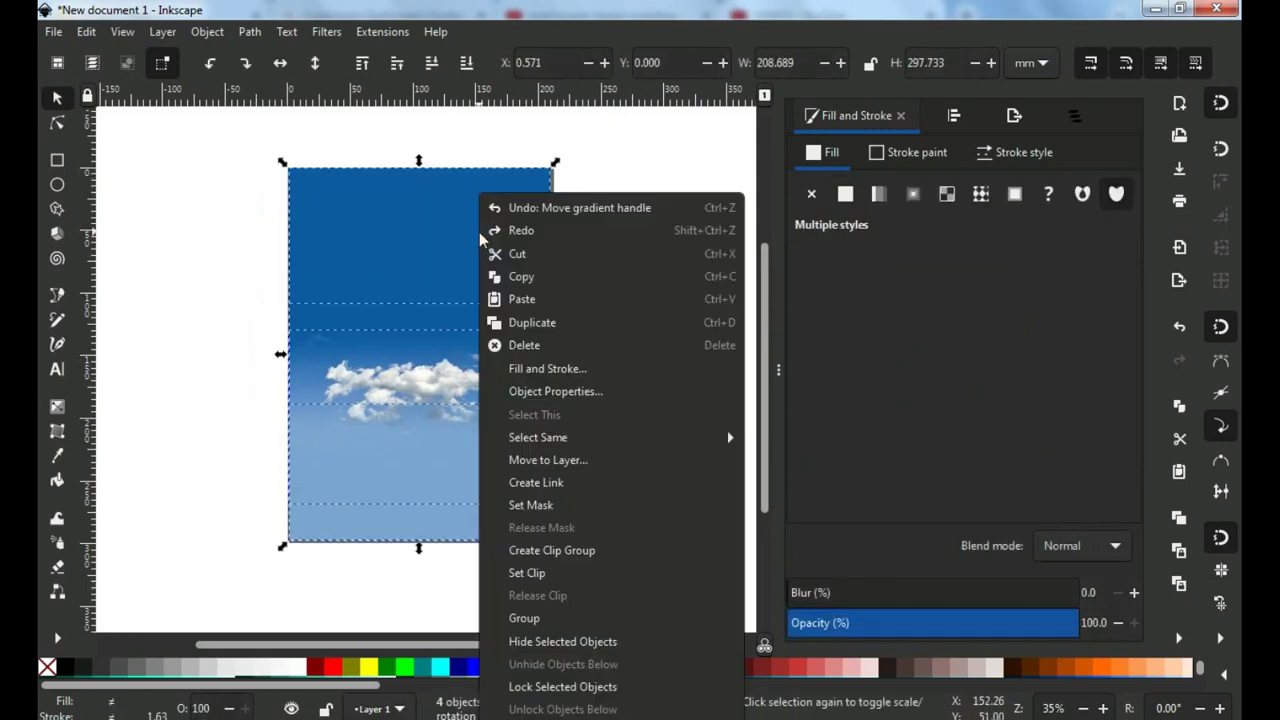
right_click(478, 232)
left_click(520, 618)
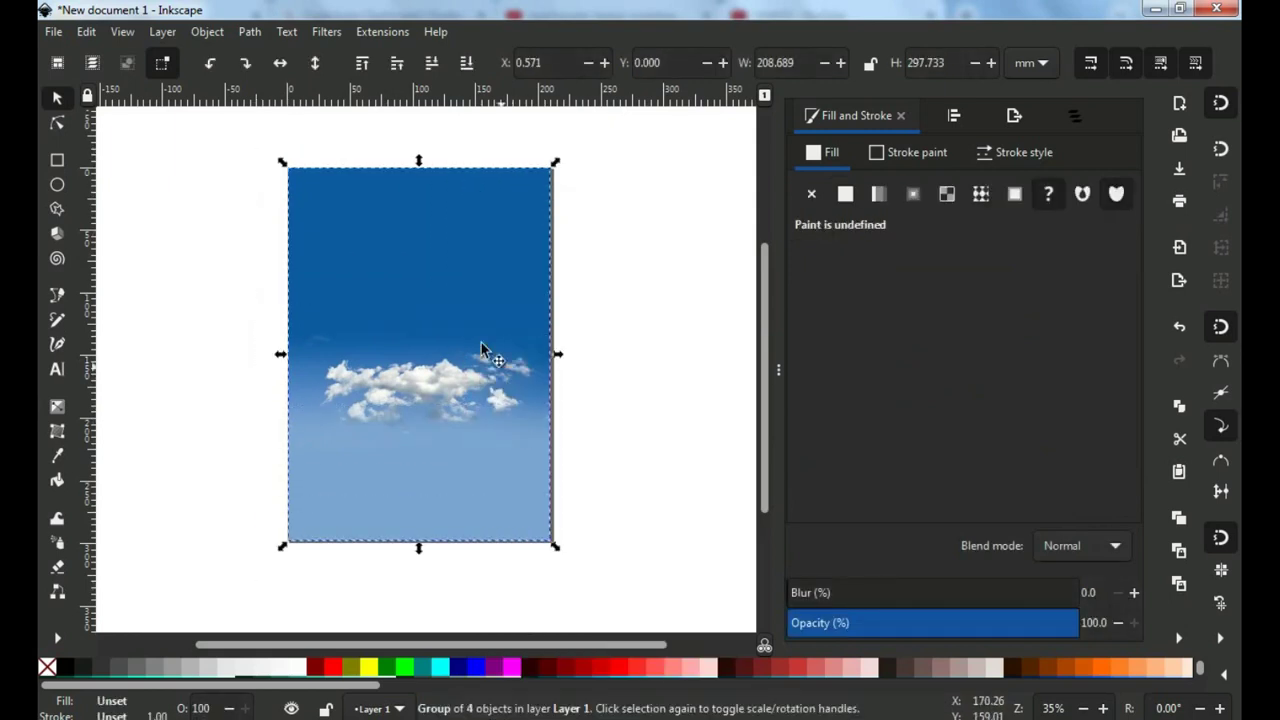
Add the text "running" above the clouds and enlarge it to about 107 pt.
scroll(423, 309, "up", 1, "ctrl")
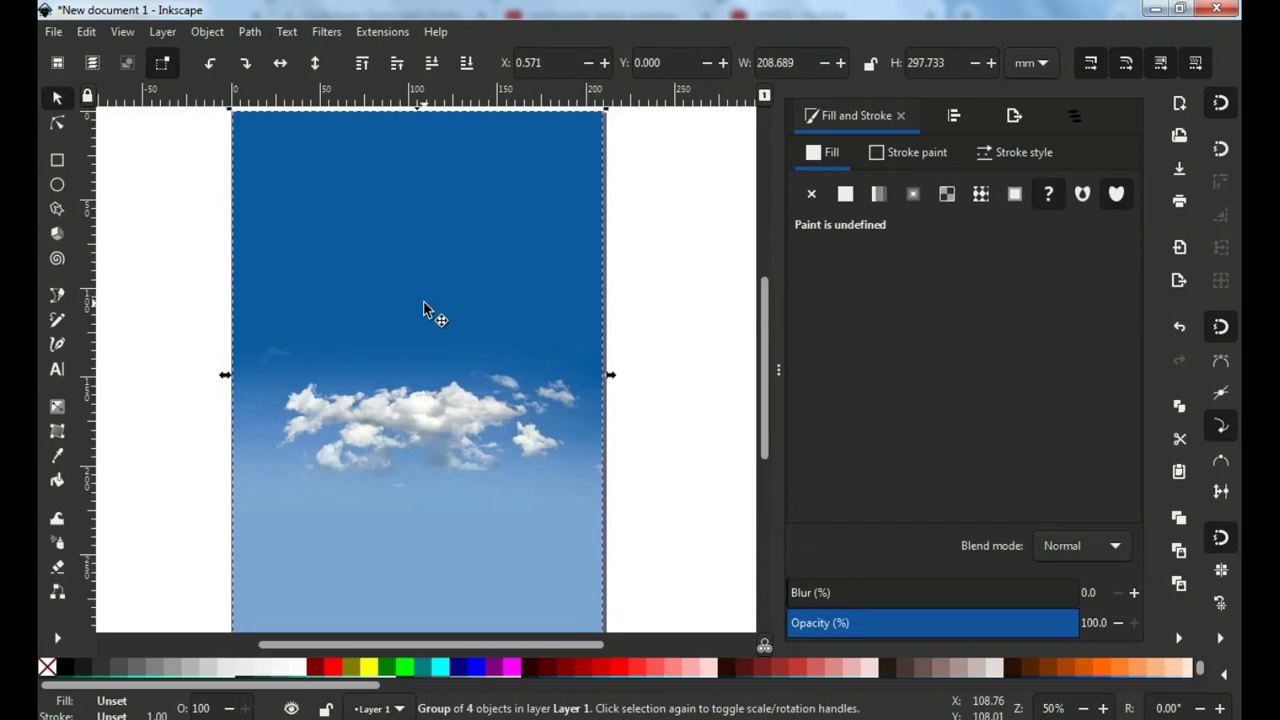
left_click(57, 370)
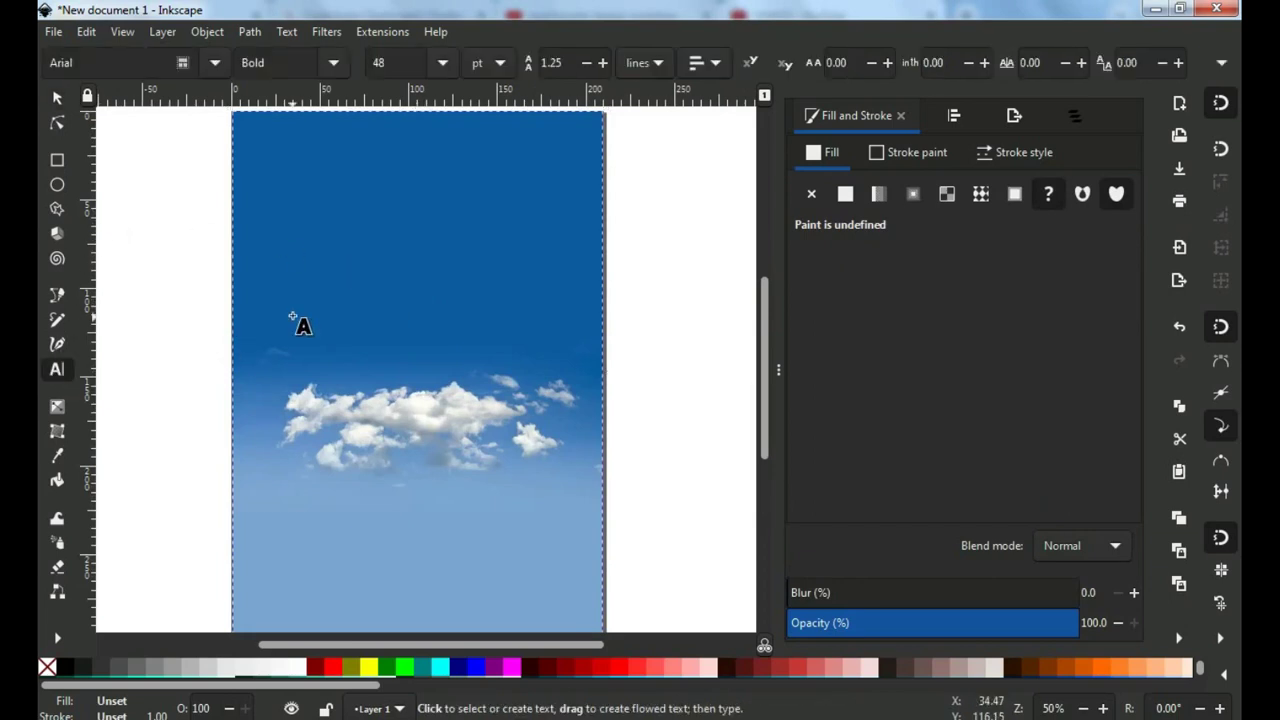
left_click(340, 332)
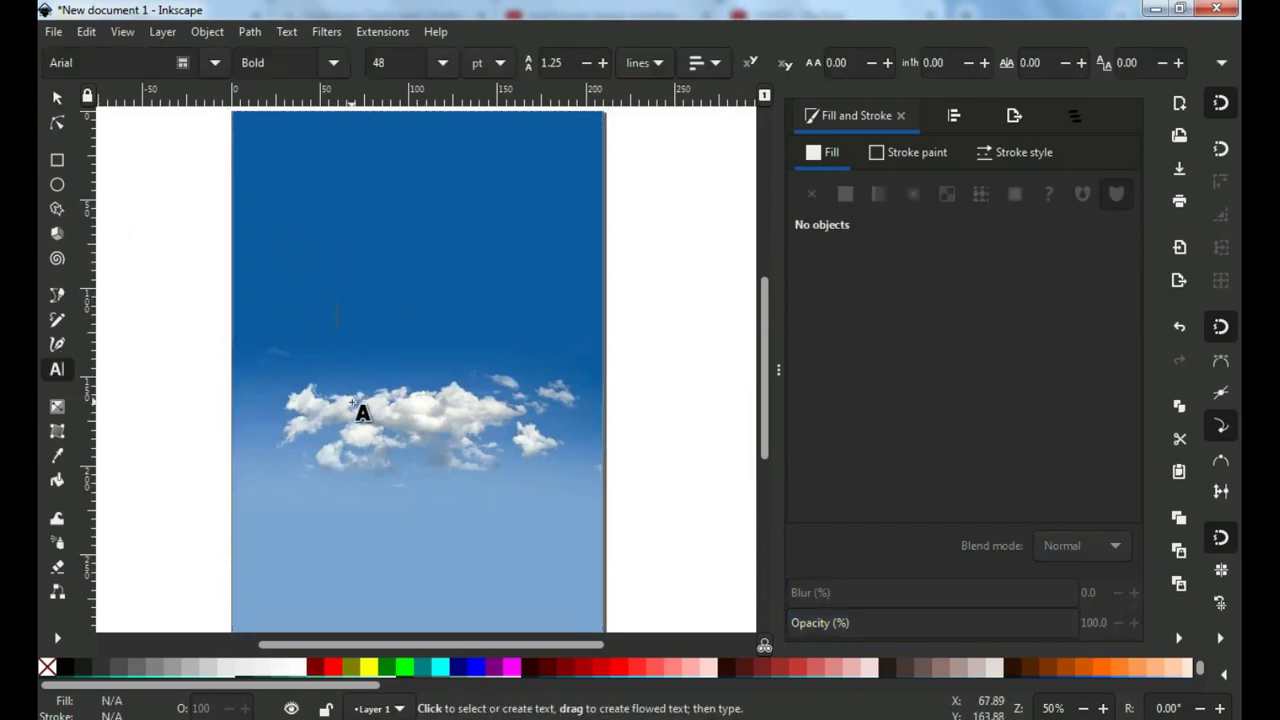
type("running")
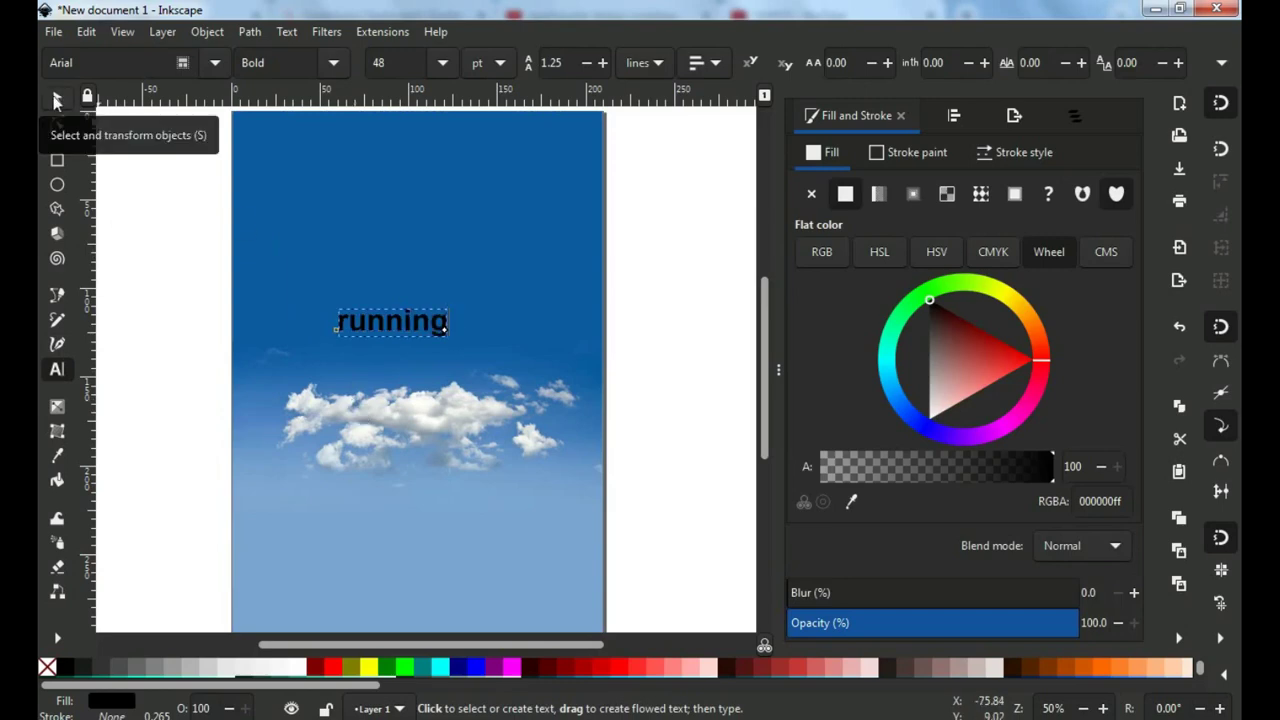
left_click(57, 100)
left_click_drag(456, 343, 519, 385)
left_click_drag(459, 317, 520, 337)
Set the word's font to Anton and enlarge the word to about 169 by 56 mm.
double_click(521, 343)
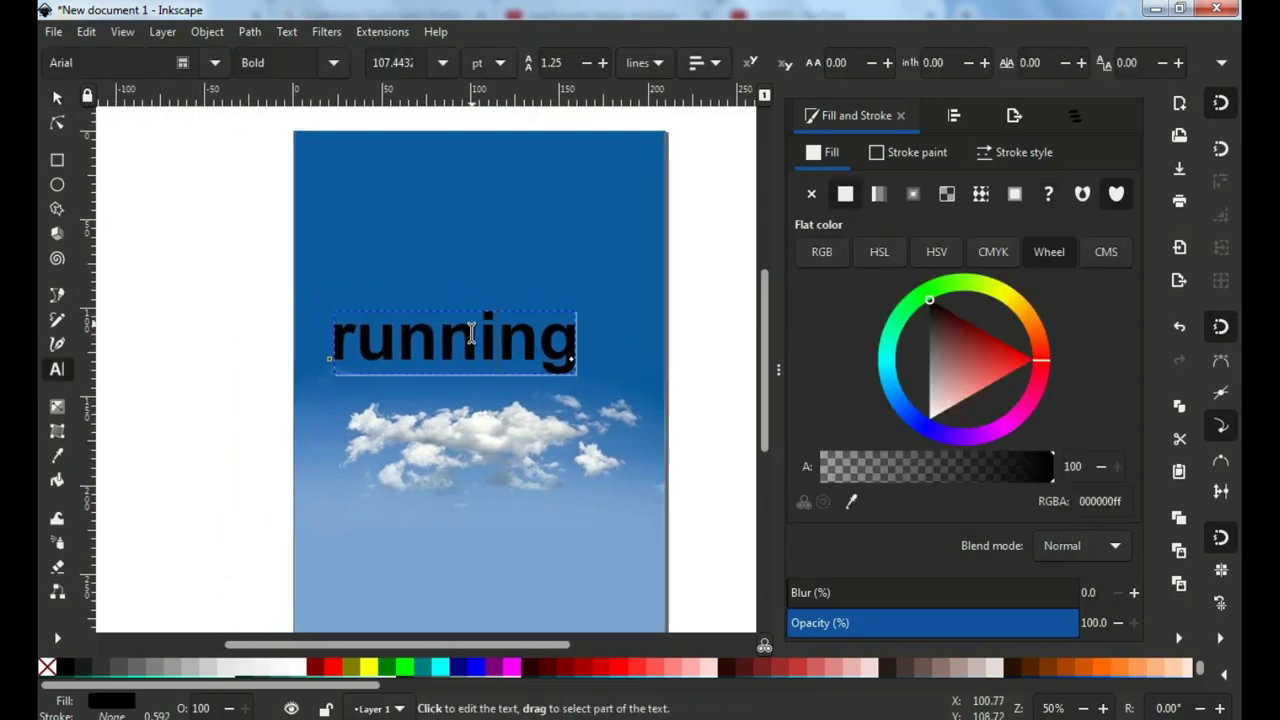
key("ctrl+a")
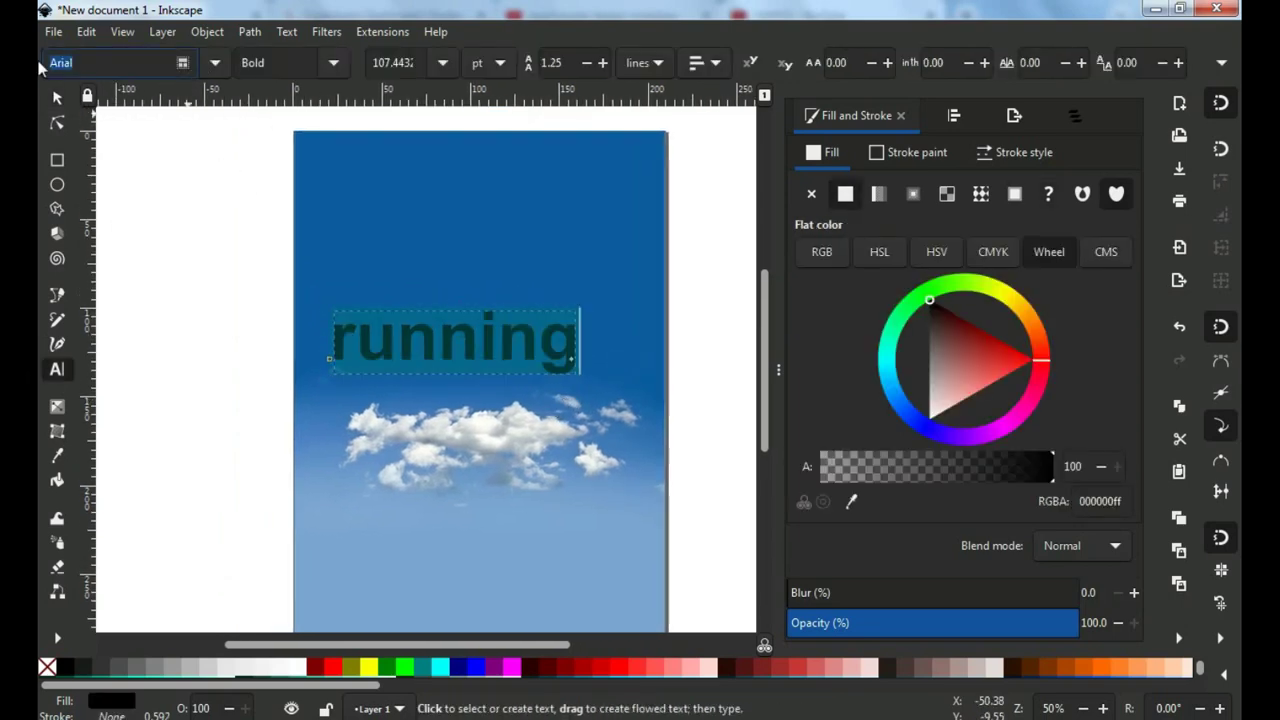
type("An")
left_click(58, 207)
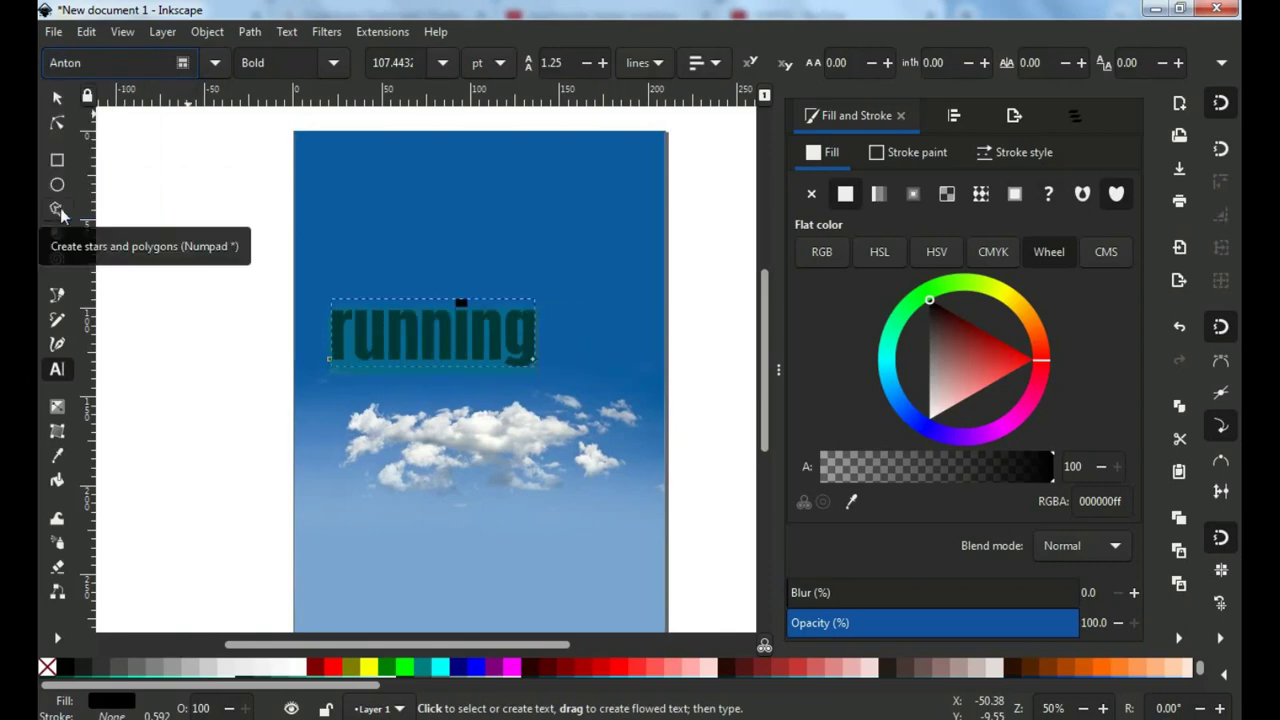
left_click_drag(540, 379, 640, 408)
key("ctrl+z")
left_click(527, 337)
Slant the word forward, move it down to the upper edge of the clouds, and fill it with orange ff6600.
left_click(508, 334)
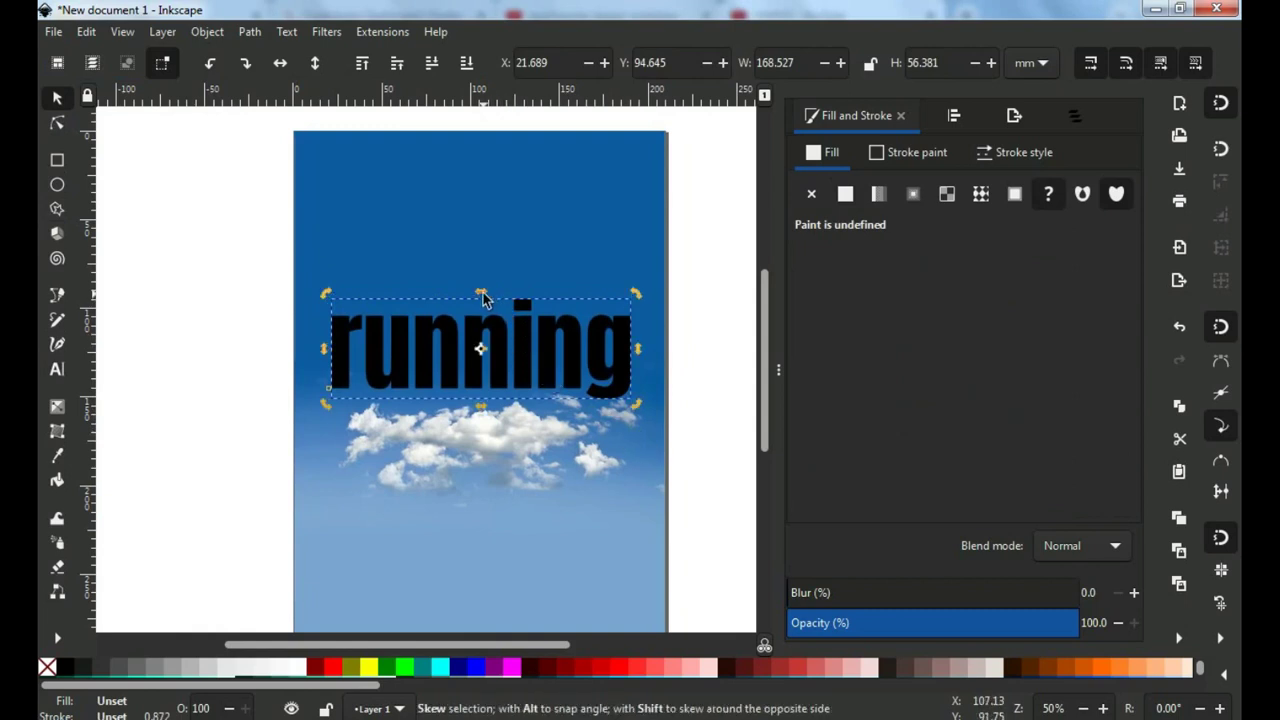
left_click_drag(486, 294, 500, 305)
left_click_drag(524, 357, 531, 381)
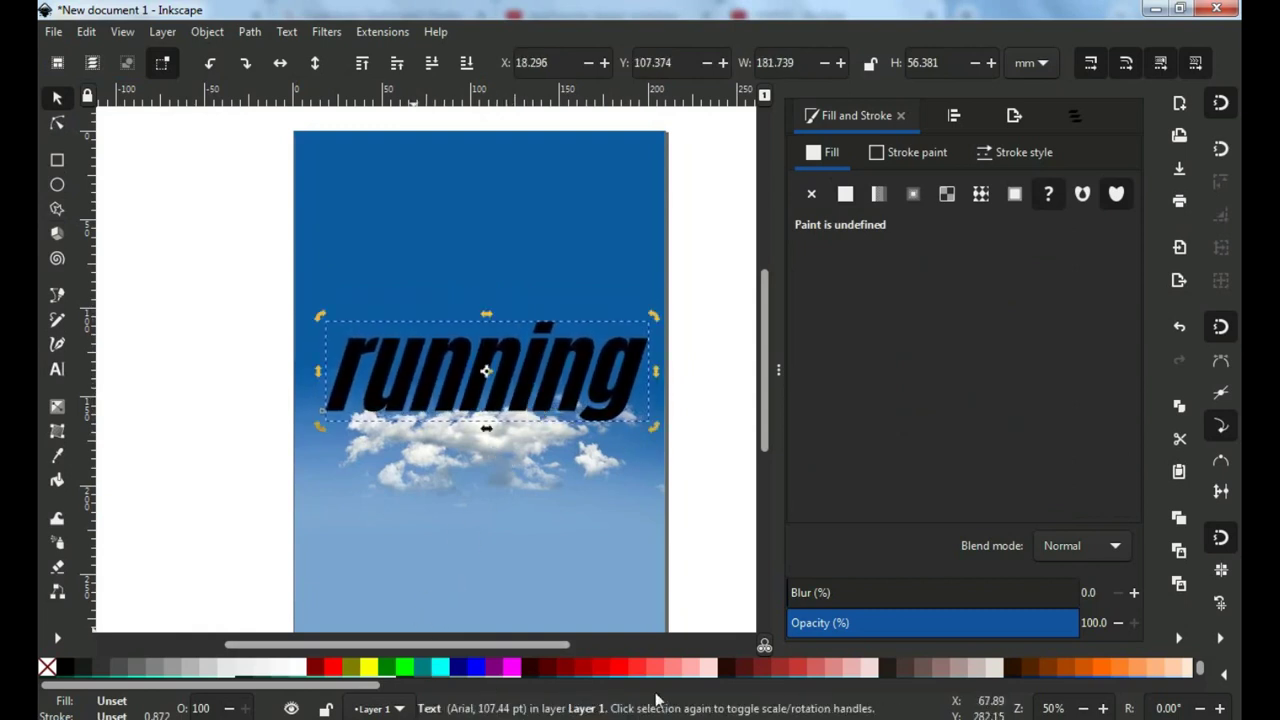
left_click(1104, 667)
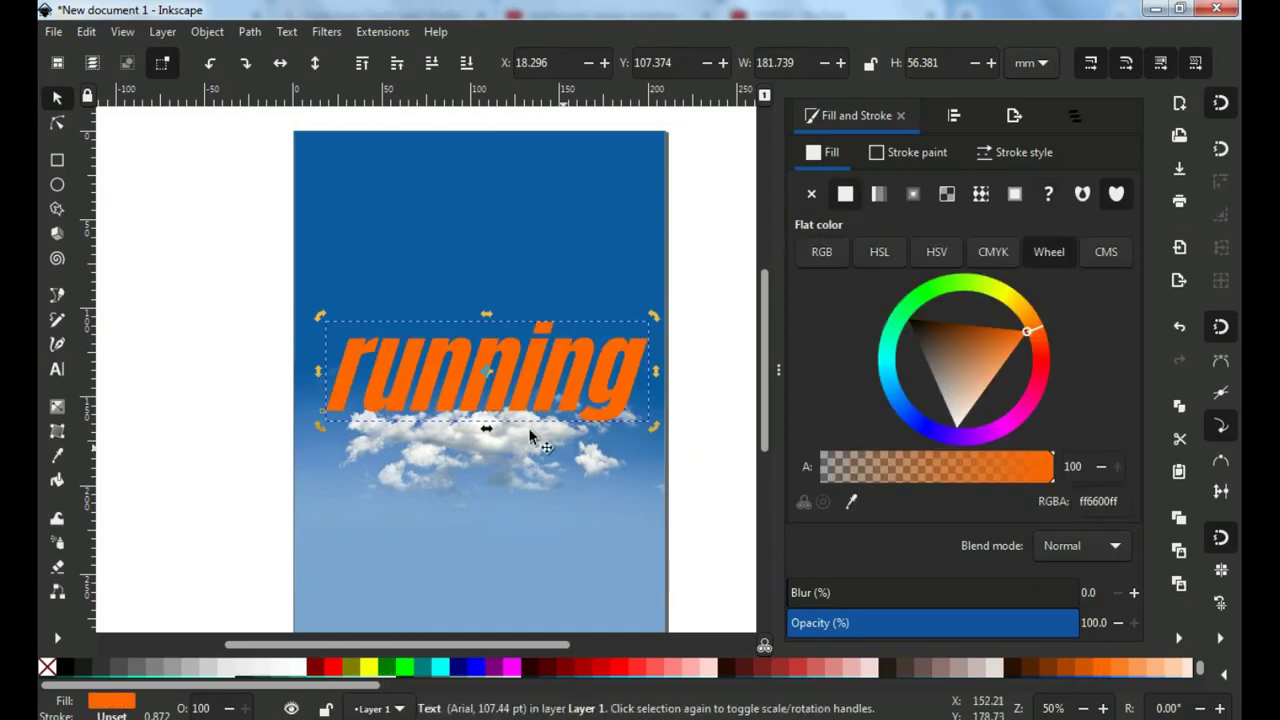
Duplicate the orange word and give the copy a white stroke with no fill, keeping it exactly over the original.
scroll(500, 355, "up", 2)
right_click(497, 155)
left_click(540, 276)
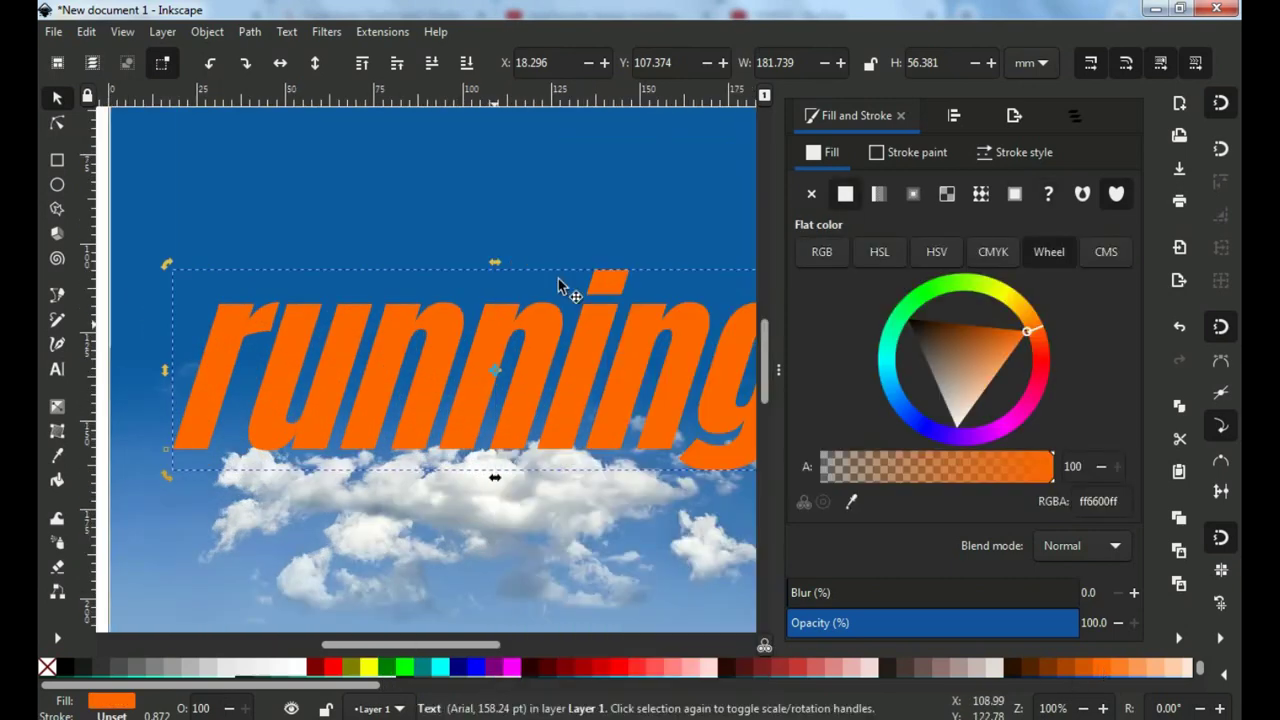
right_click(302, 670)
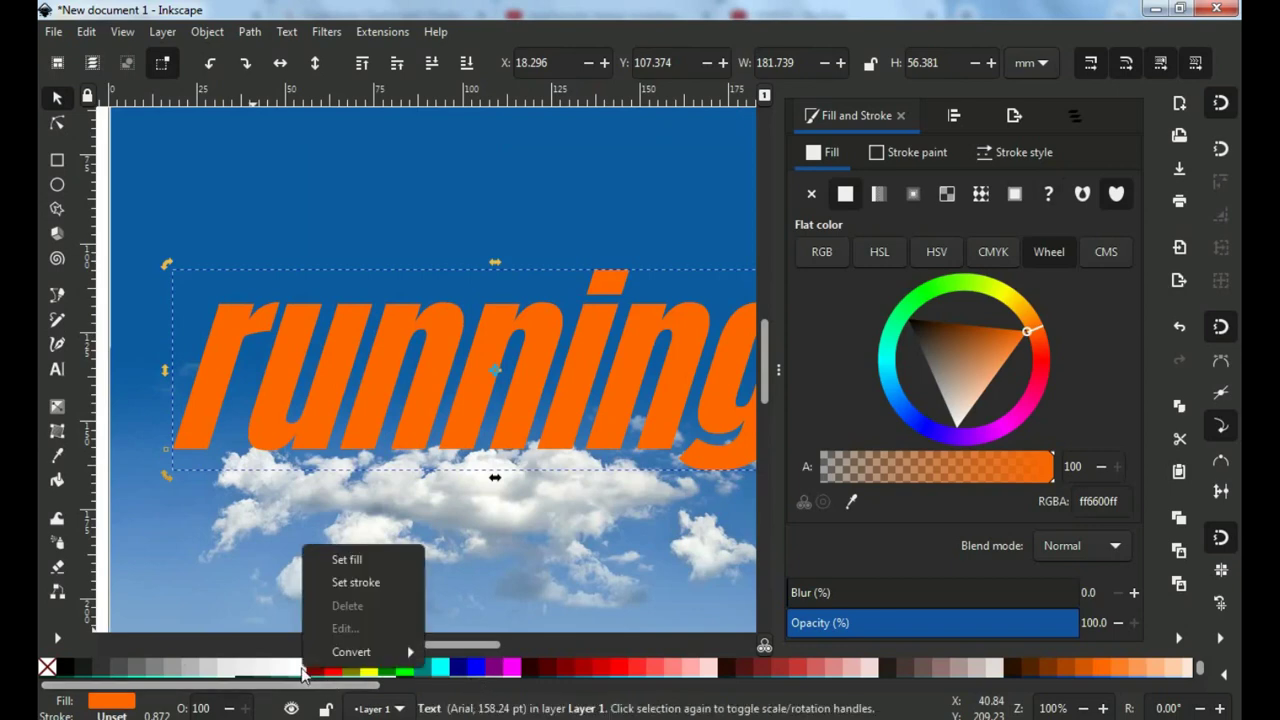
left_click(356, 582)
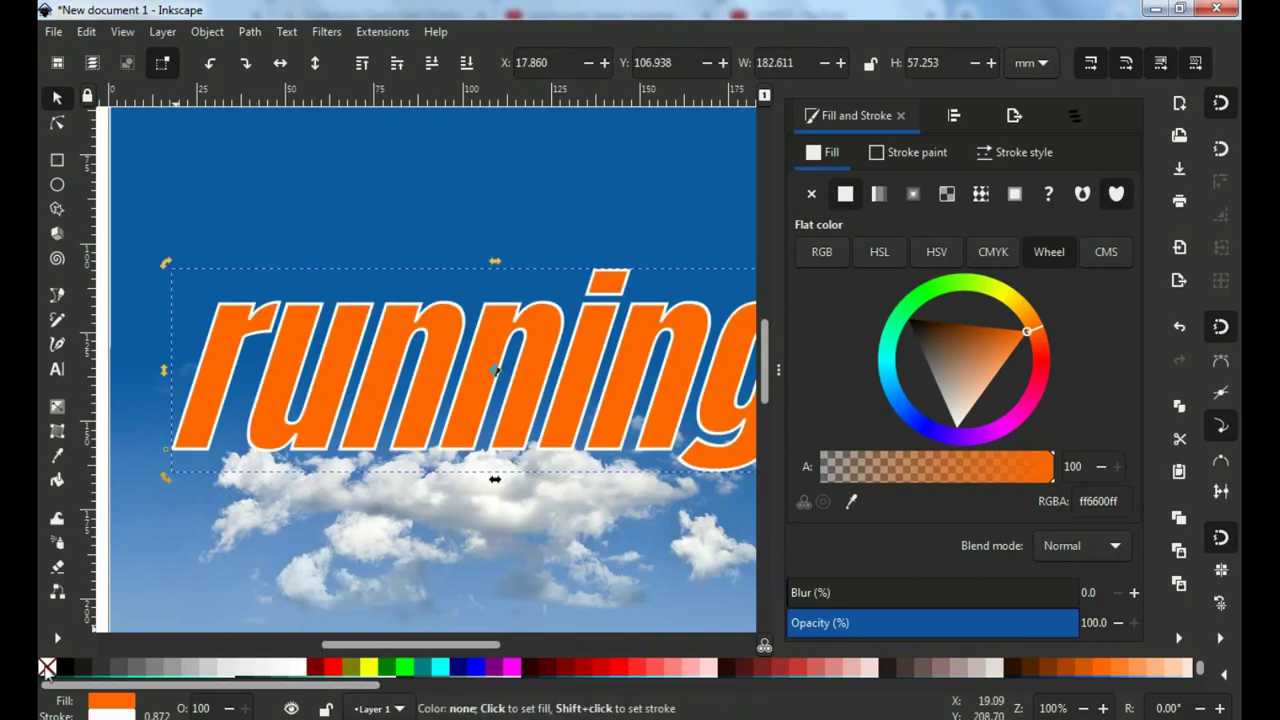
right_click(45, 668)
left_click(115, 553)
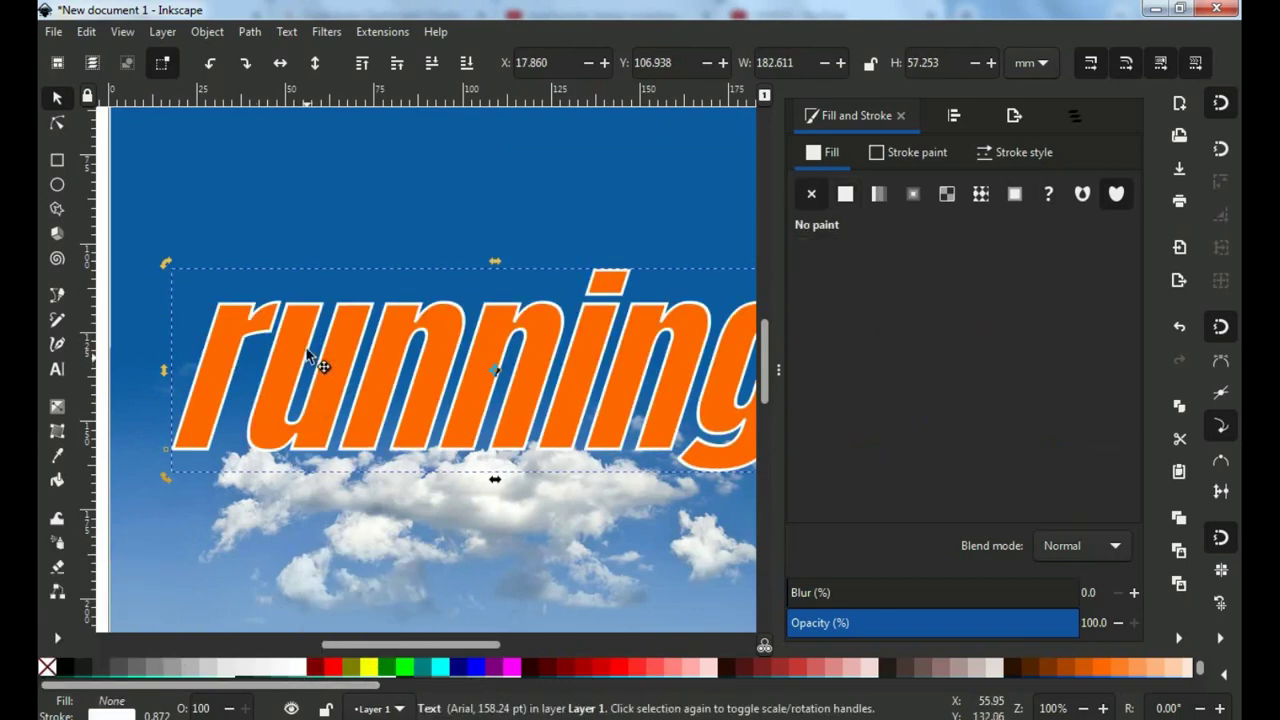
left_click_drag(308, 357, 312, 285)
key("ctrl+z")
Set the white outline's stroke width to 0.972 mm and change its paint order.
scroll(552, 315, "up", 4)
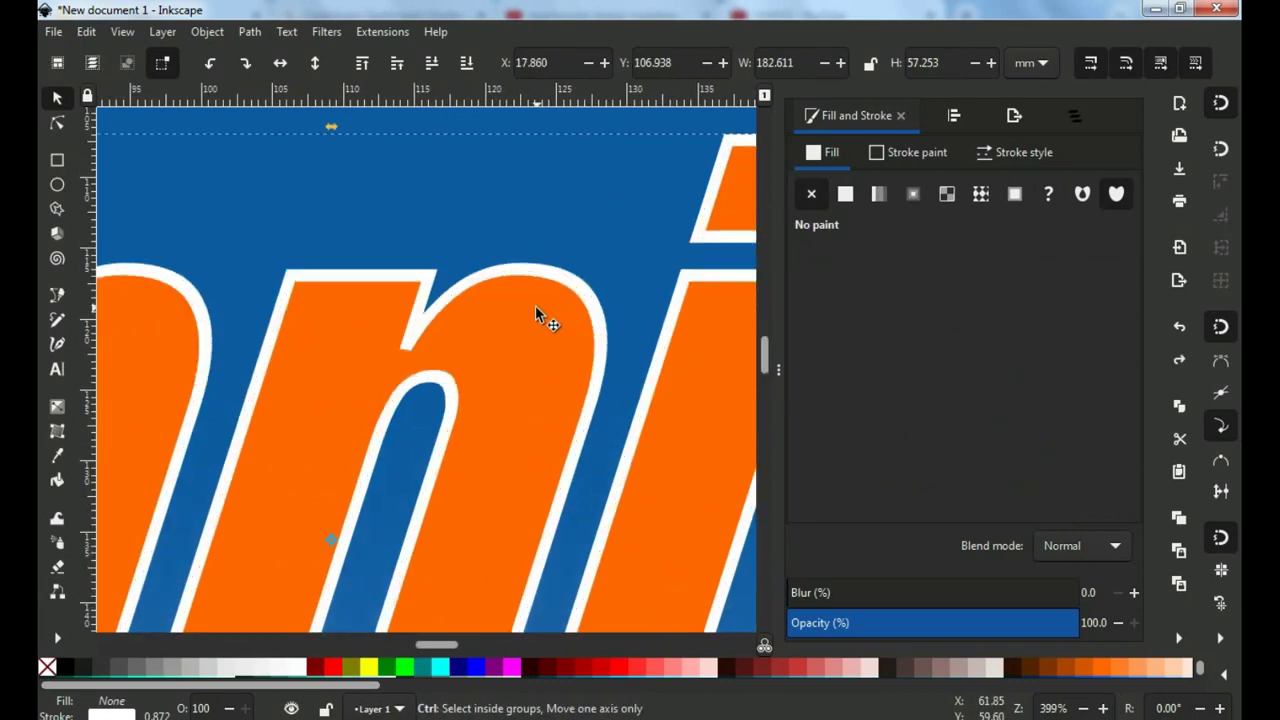
left_click(1013, 152)
left_click(913, 194)
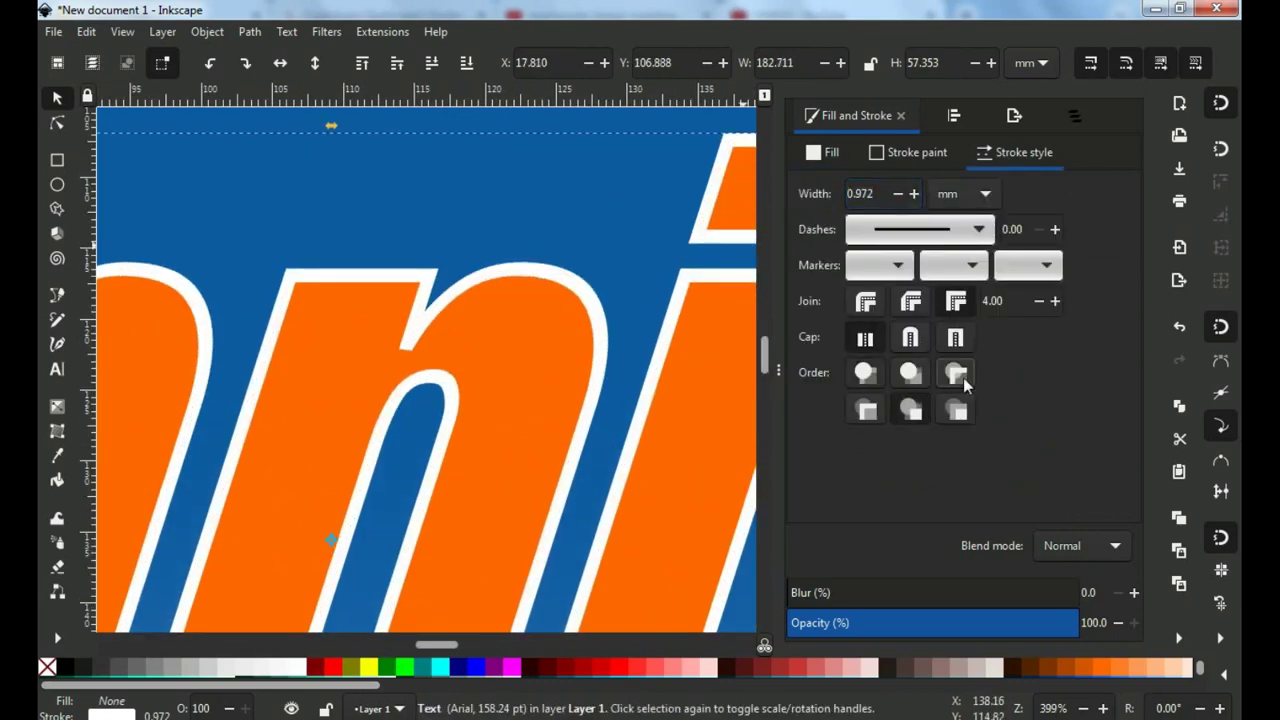
left_click(912, 194)
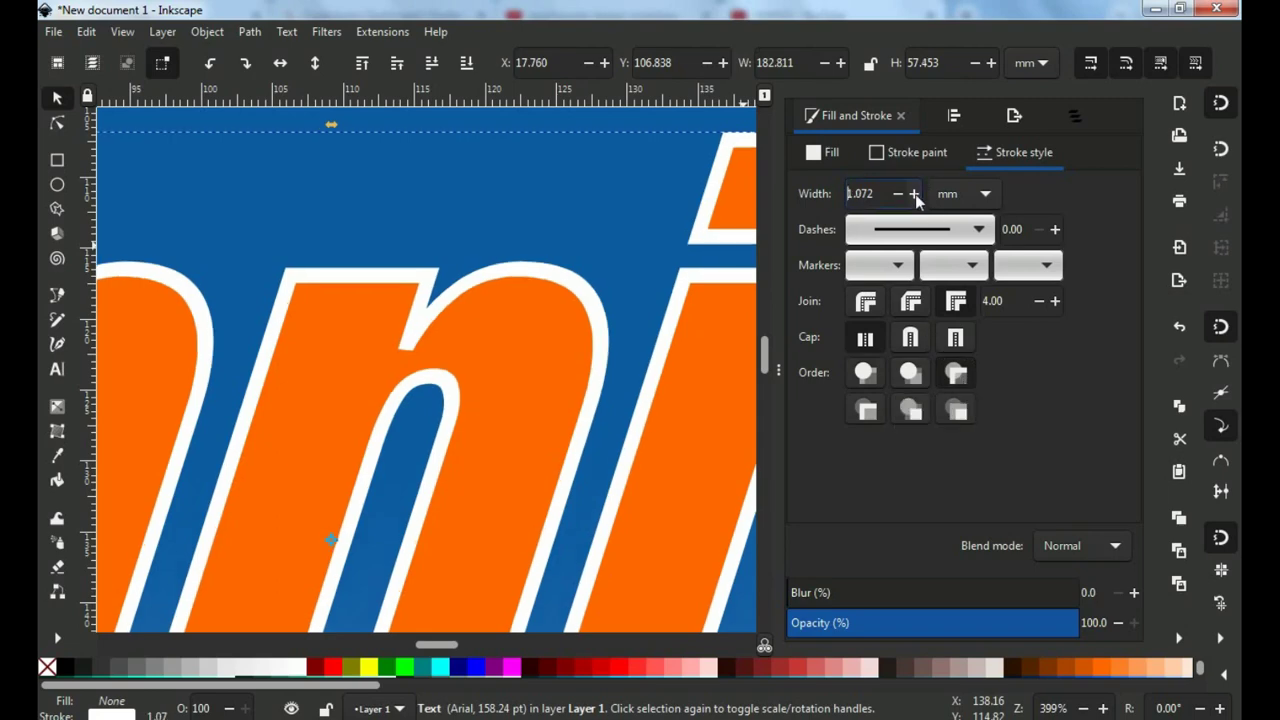
left_click(898, 194)
scroll(569, 364, "down", 4)
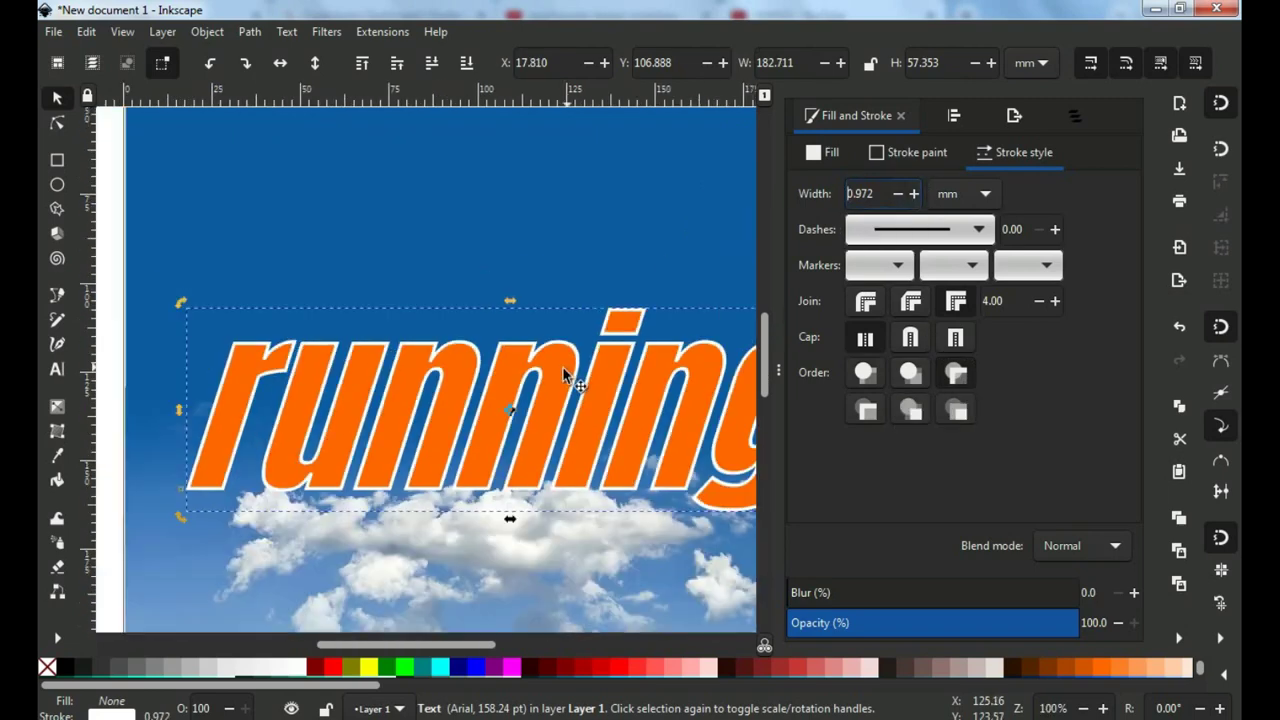
Convert the white outlined text to paths, including its stroke.
scroll(449, 347, "up", 2)
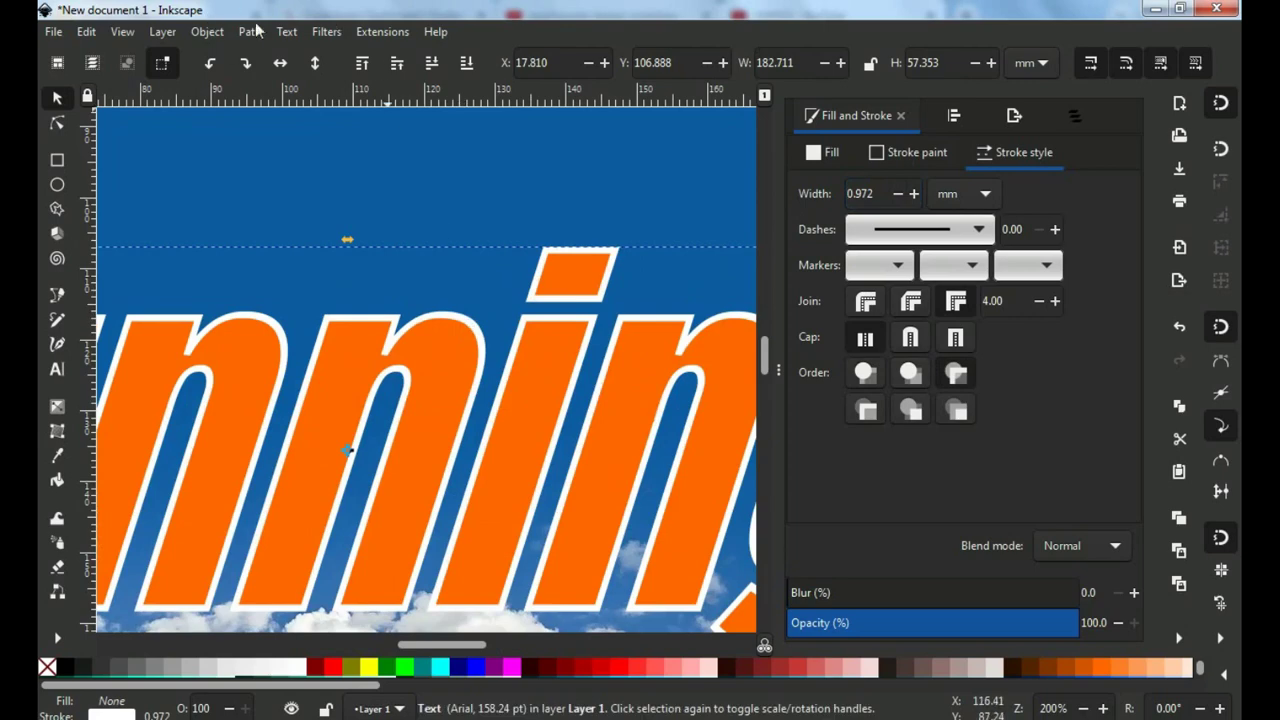
left_click(249, 33)
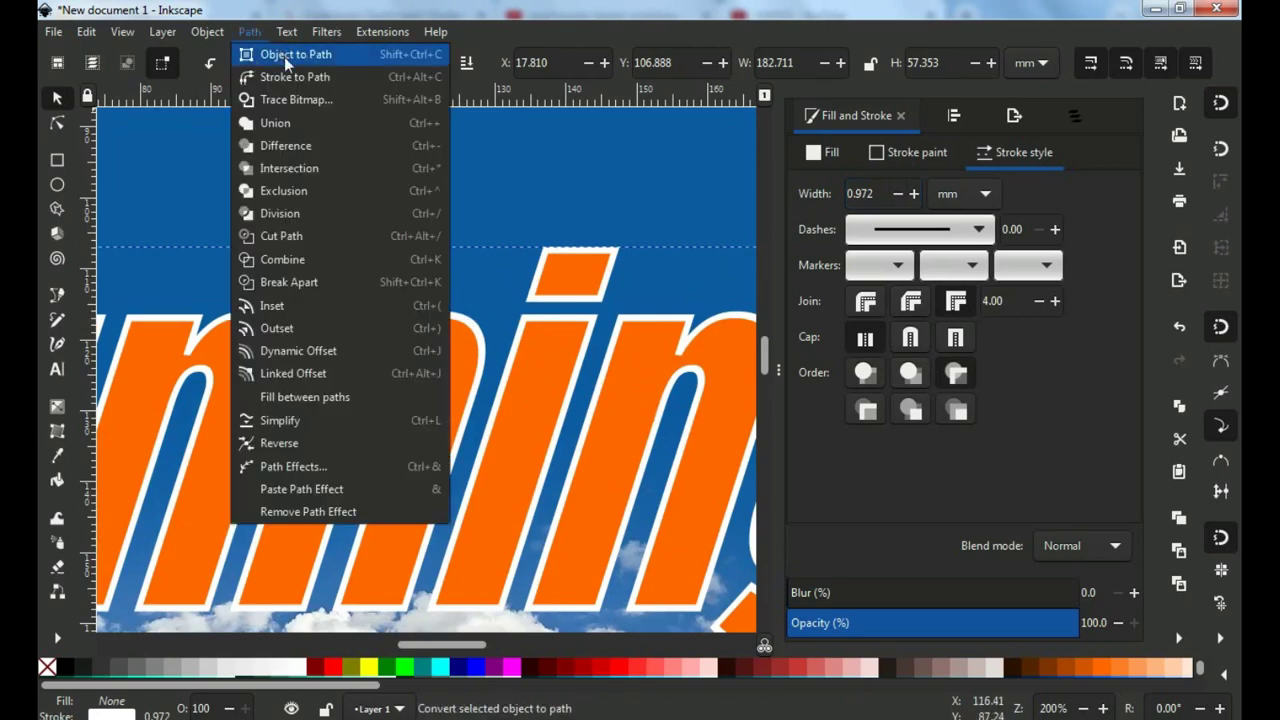
left_click(284, 56)
left_click(260, 34)
left_click(310, 78)
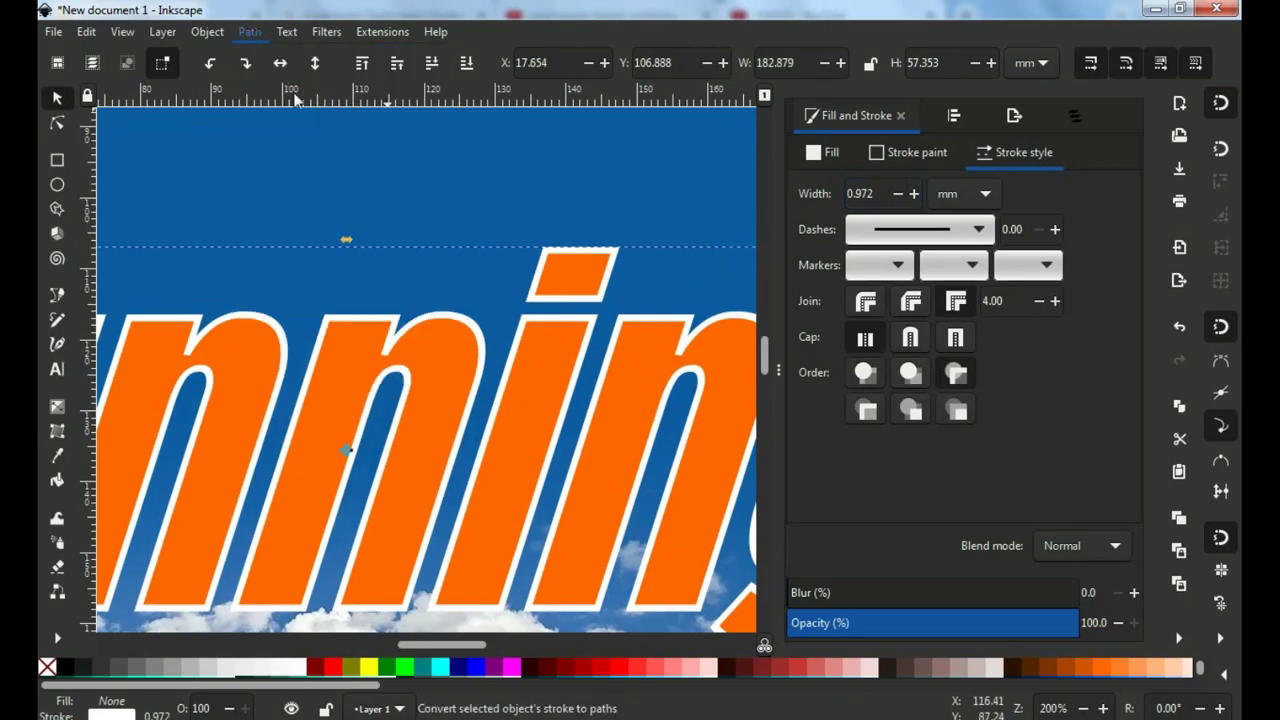
Examine the nodes of the converted white outline around the second "n" of the word.
key("n")
scroll(380, 312, "up", 3, "ctrl")
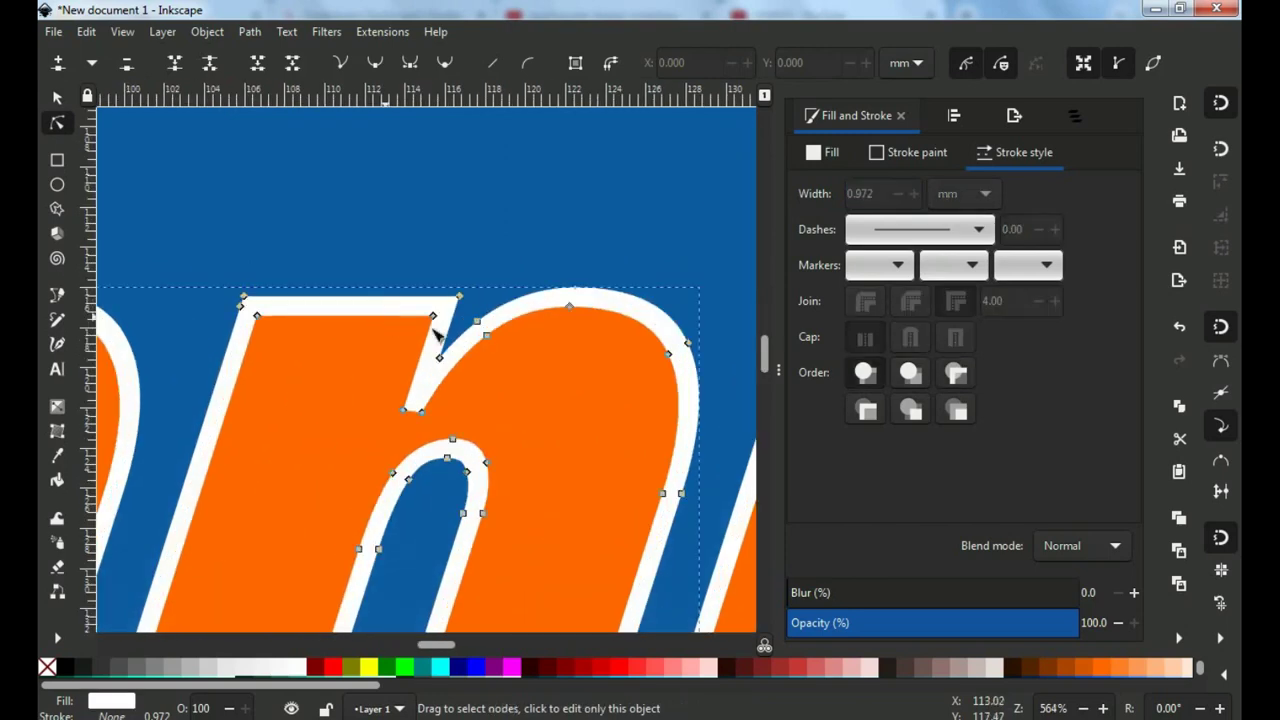
left_click(433, 317)
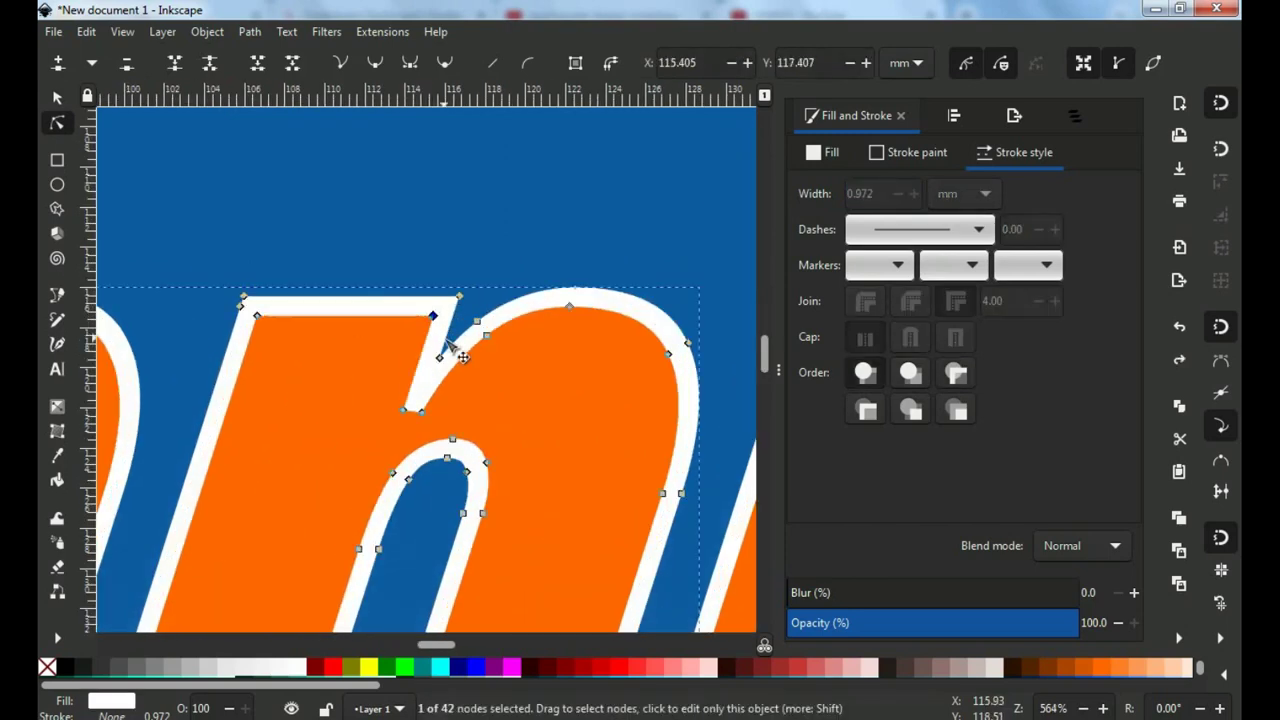
scroll(445, 339, "down", 6, "ctrl")
key("s")
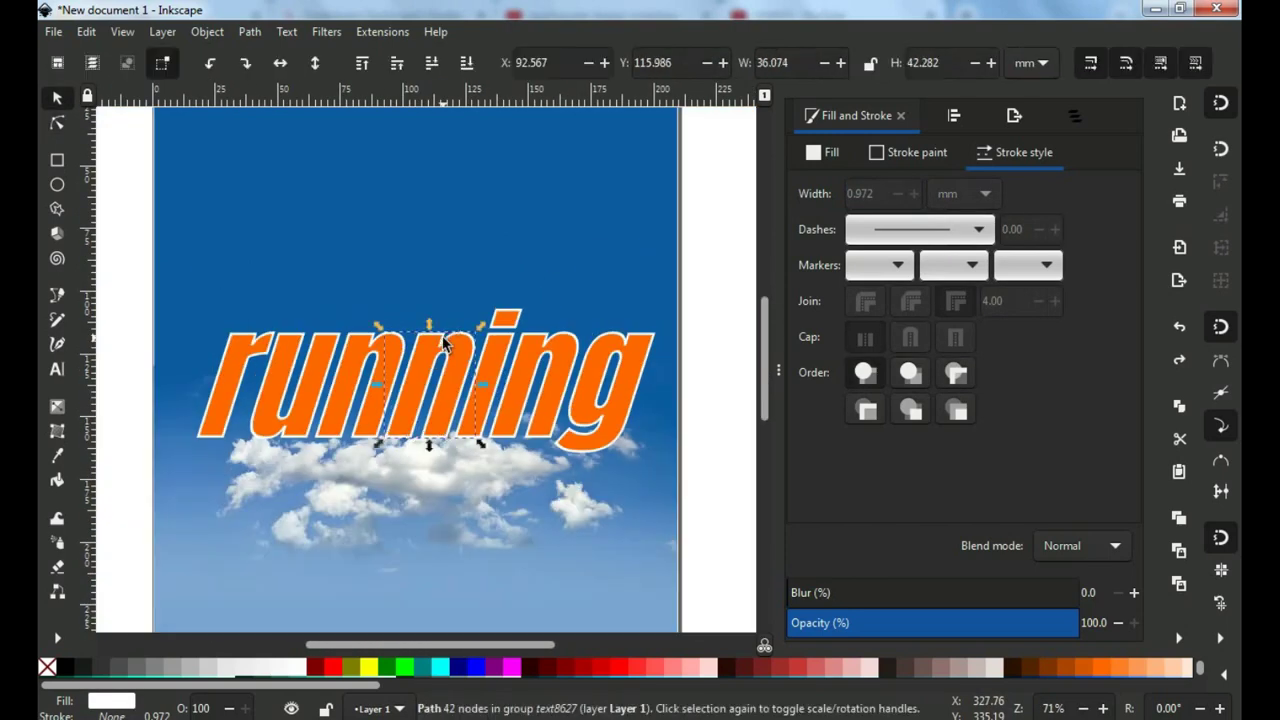
left_click(124, 237)
Import the "laras" image of the child in the yellow and white outfit from the BAHAN TUTOR folder.
left_click(53, 31)
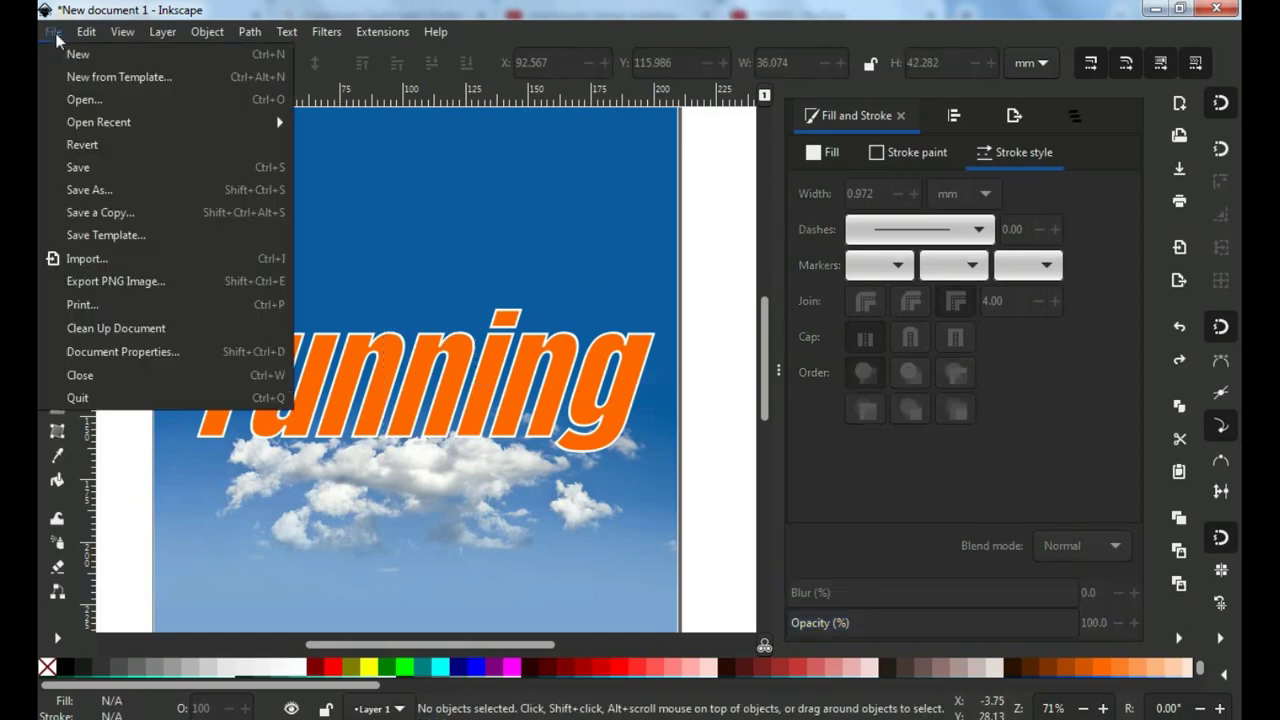
left_click(100, 259)
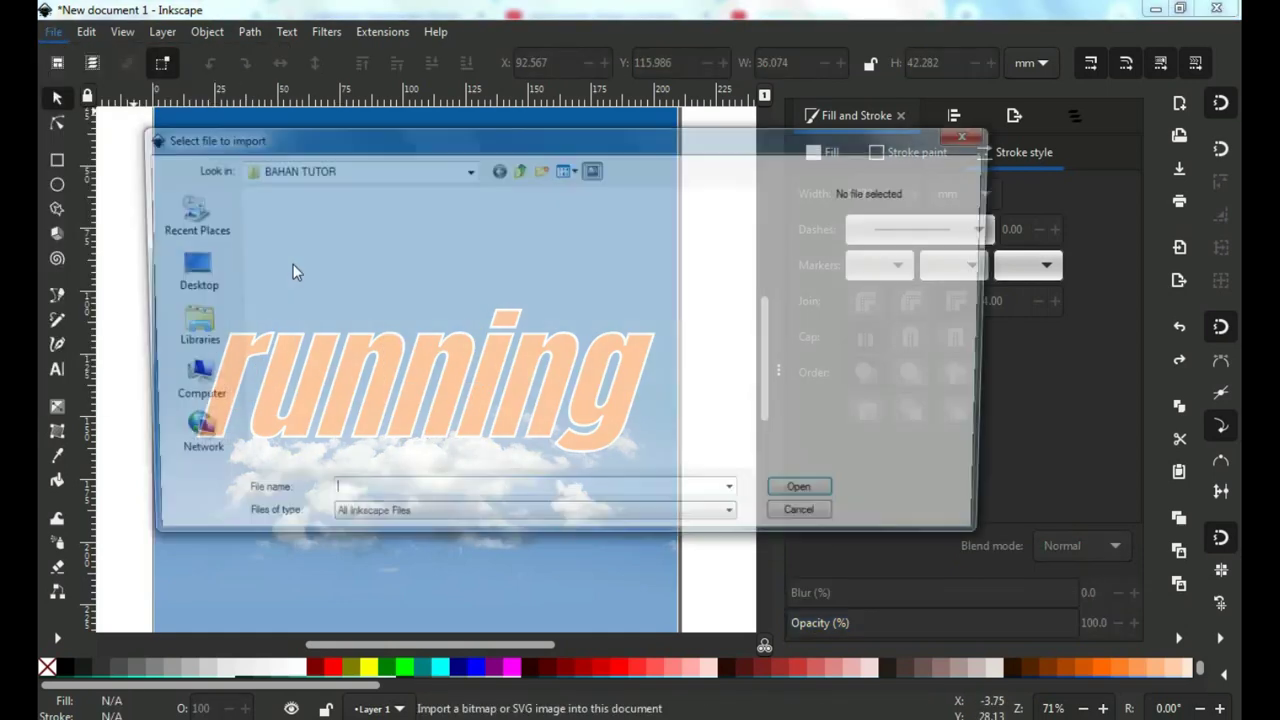
left_click_drag(759, 240, 759, 265)
left_click(579, 300)
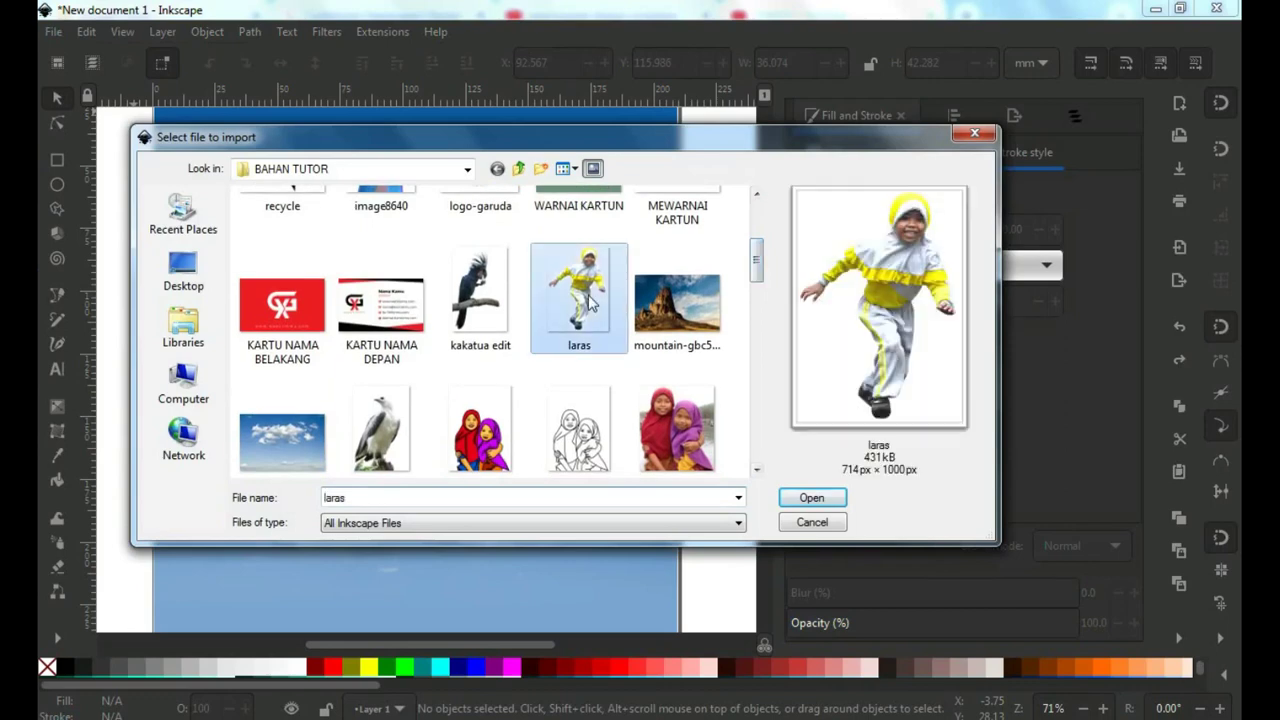
left_click(810, 498)
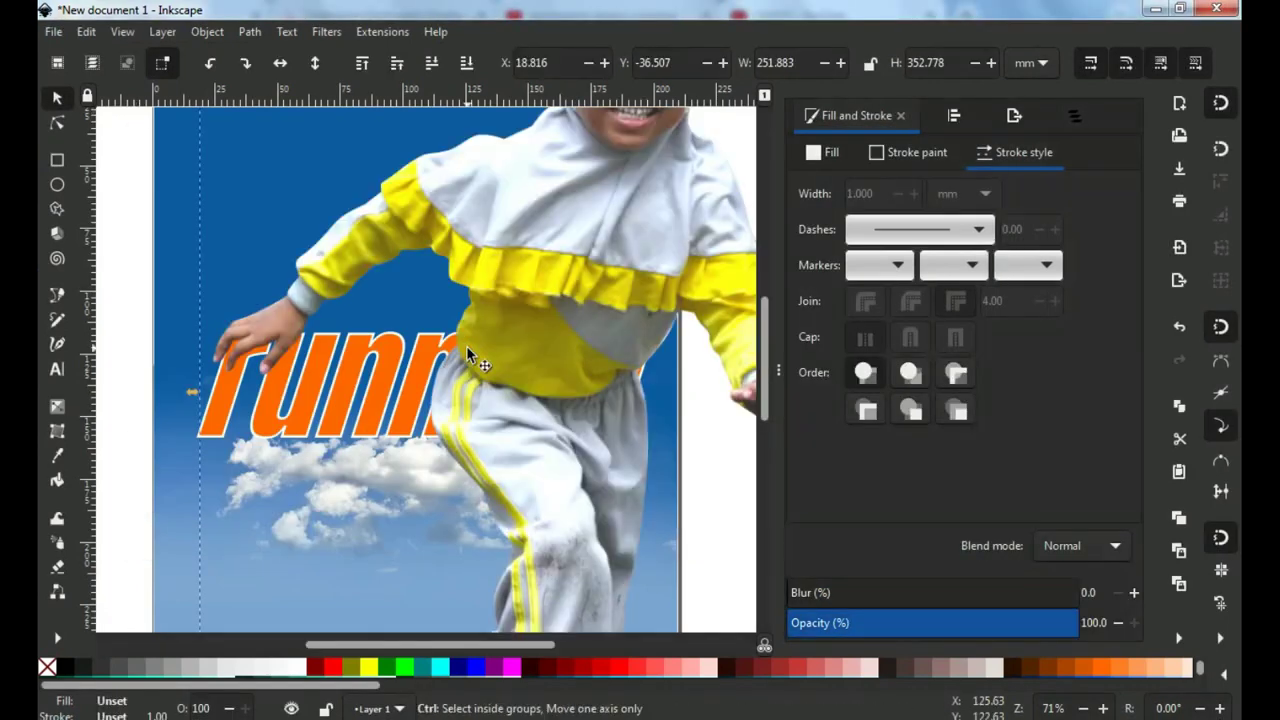
Scale the imported photo down to about 94 × 131 mm over the middle of the word and lower it just beneath the white outline.
scroll(467, 347, "down", 2)
left_click_drag(652, 600, 466, 314)
scroll(414, 233, "up", 1)
left_click_drag(414, 233, 447, 355)
scroll(447, 355, "up", 1)
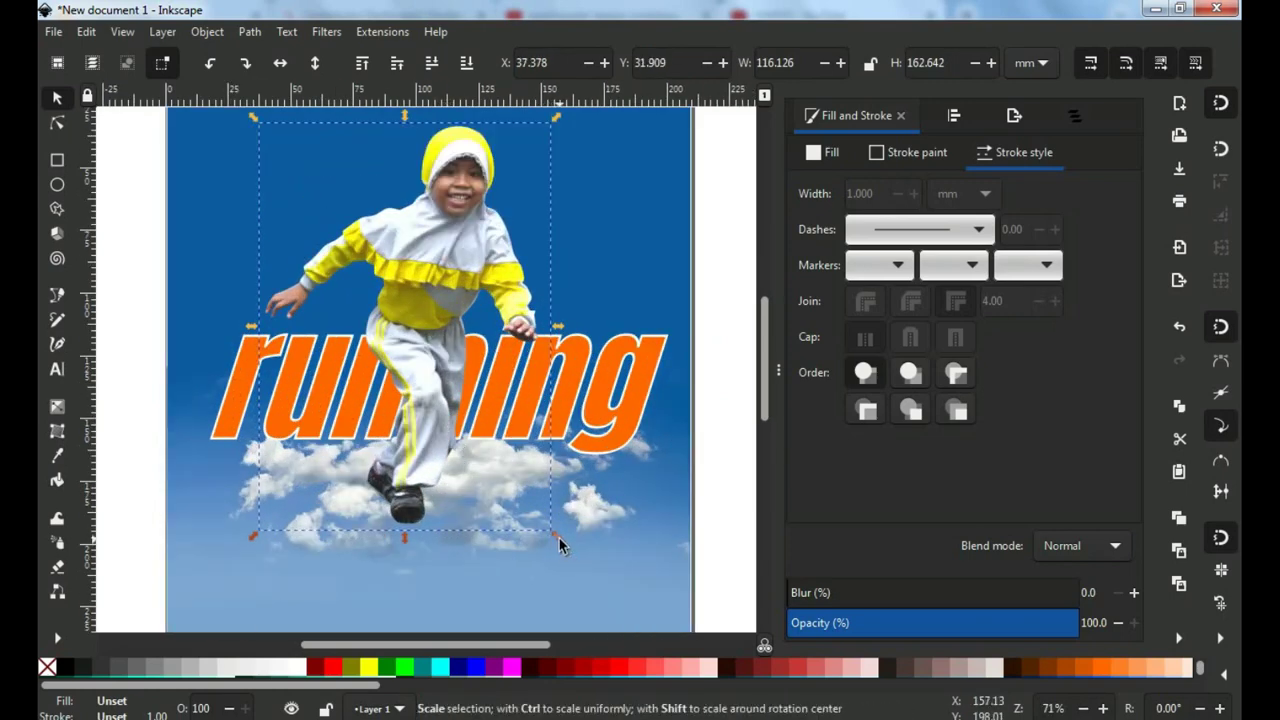
left_click_drag(557, 537, 522, 495)
left_click_drag(421, 277, 427, 314)
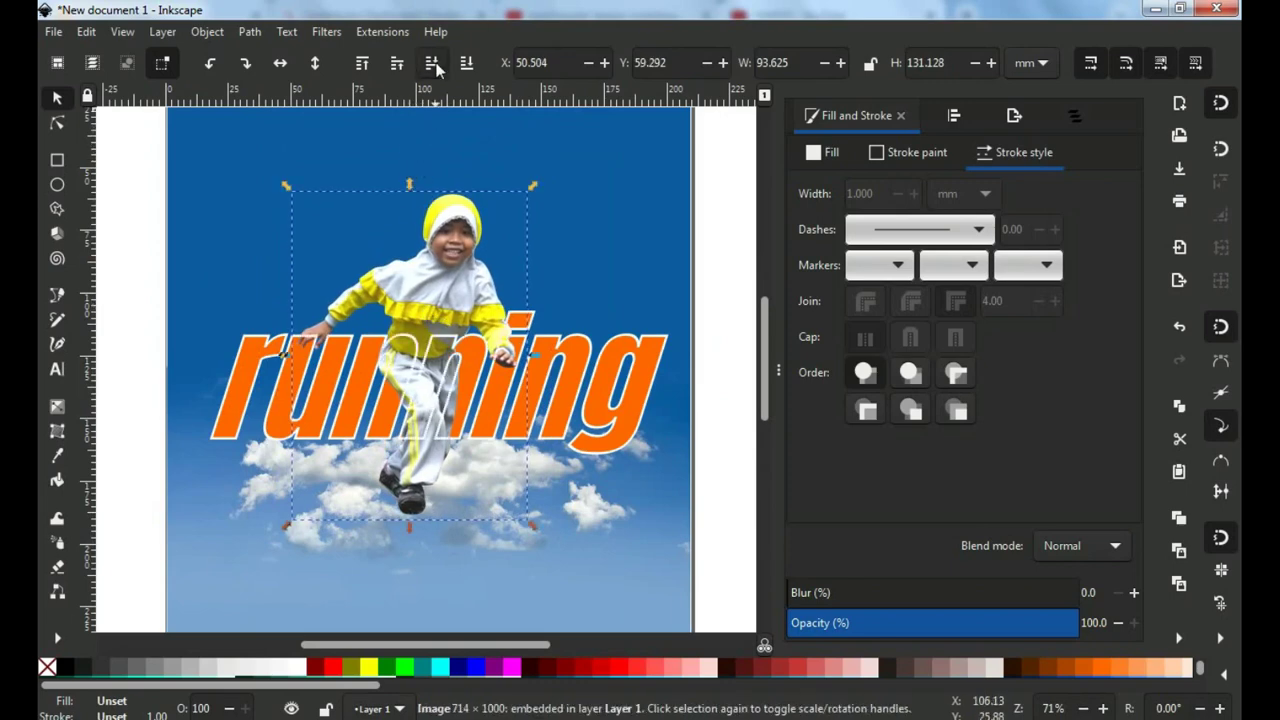
Move the child's photo slightly down over the "running" title, to about Y 61.9 mm.
scroll(437, 385, "up", 2)
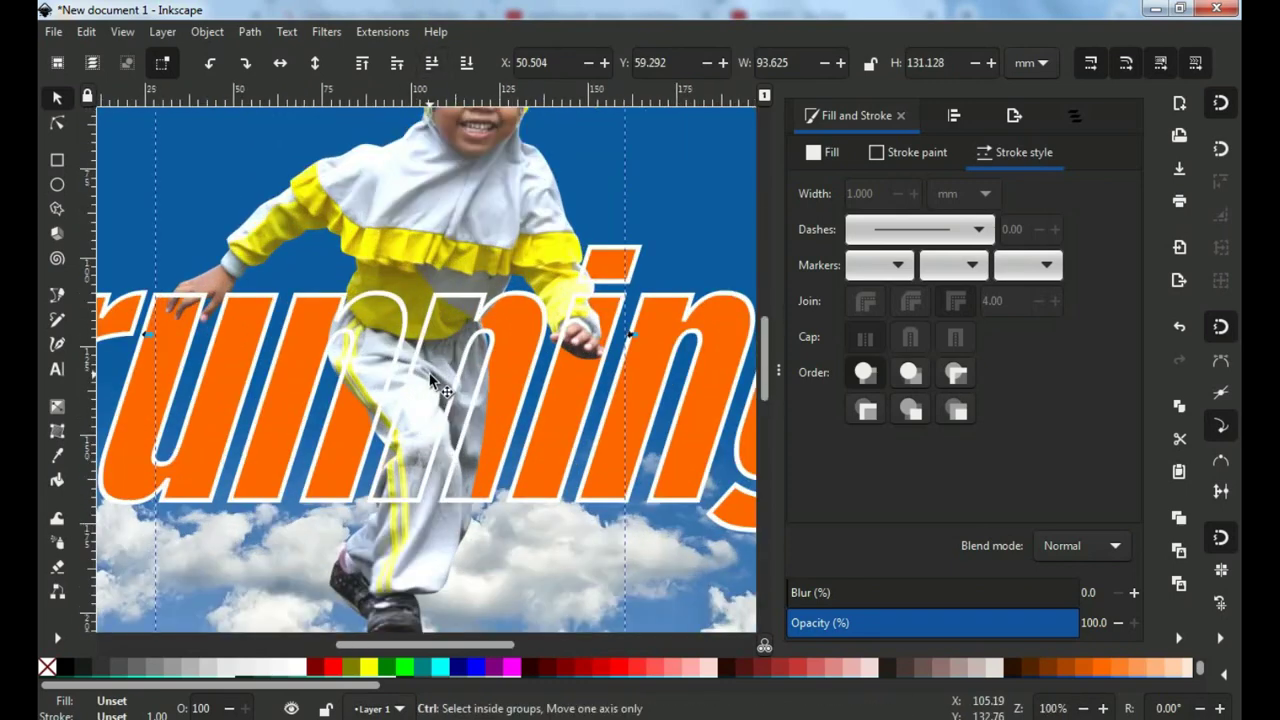
scroll(432, 378, "down", 2)
left_click_drag(442, 285, 443, 292)
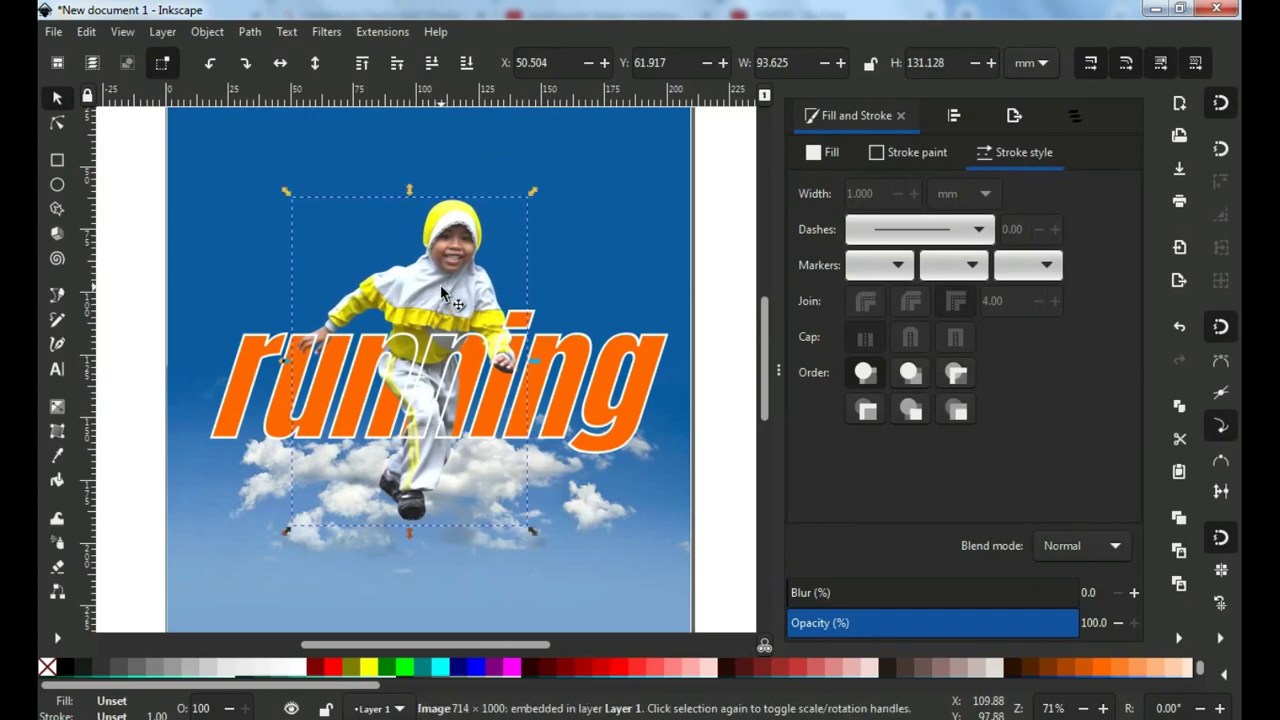
scroll(439, 288, "down", 1)
scroll(430, 306, "down", 1)
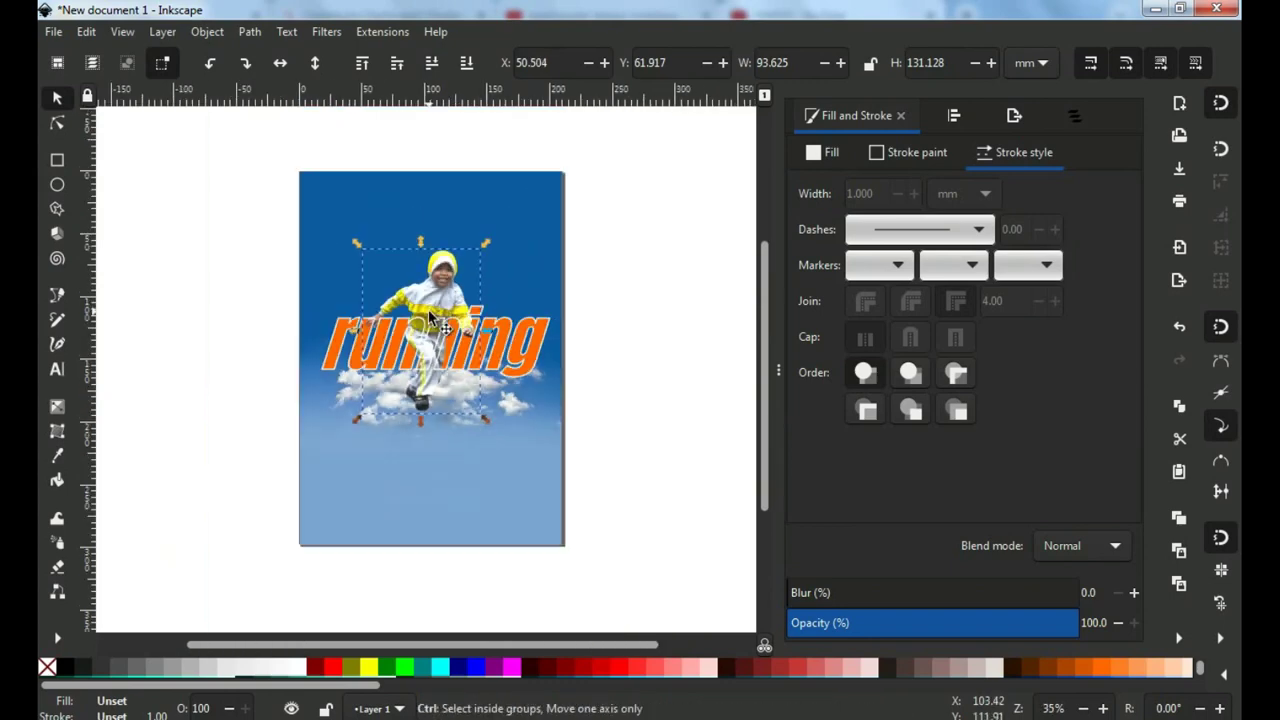
scroll(429, 306, "up", 1)
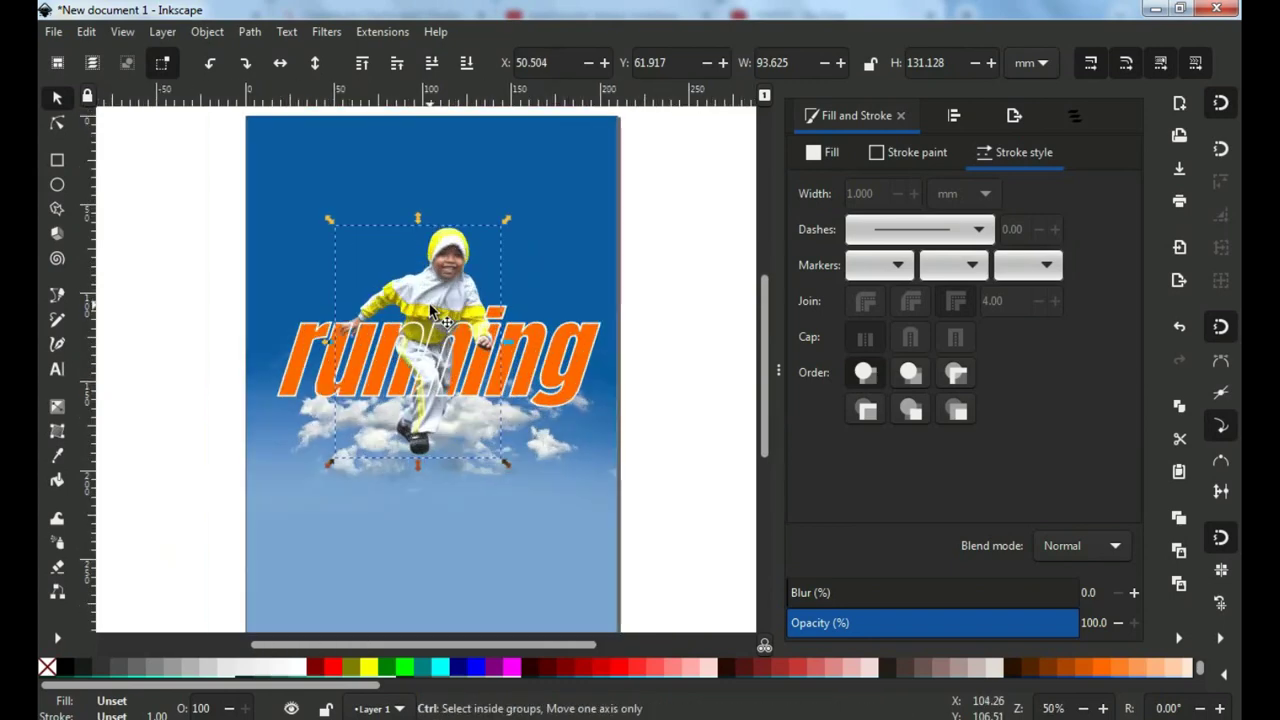
Add the text "with rolliv" below the title beside the child's foot and set its font to Anton.
left_click(62, 369)
left_click(466, 430)
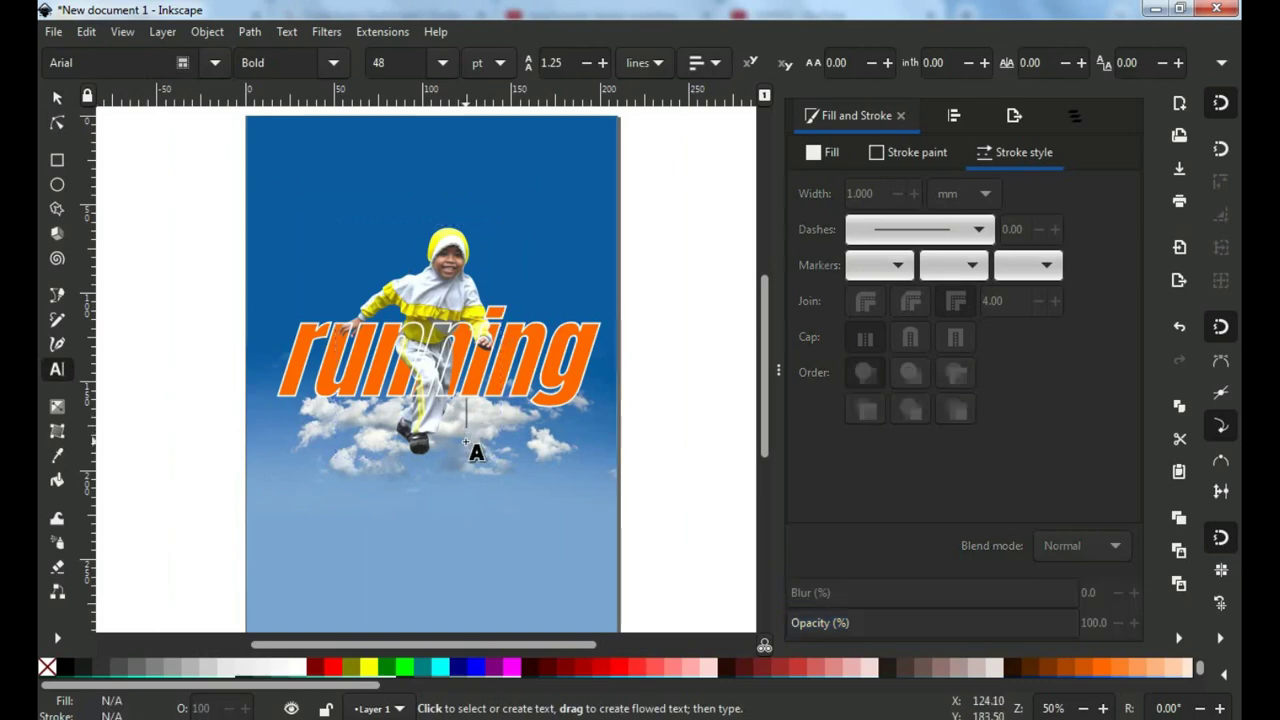
type("with rolliv")
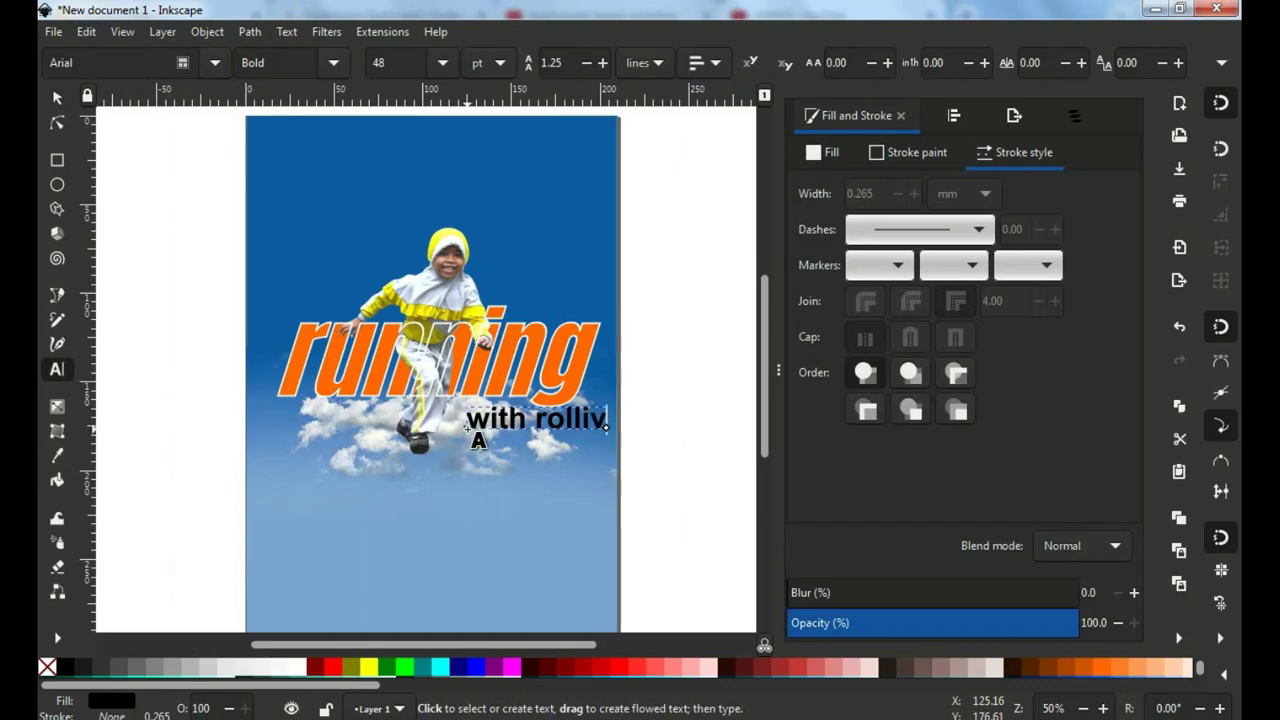
key("ctrl+a")
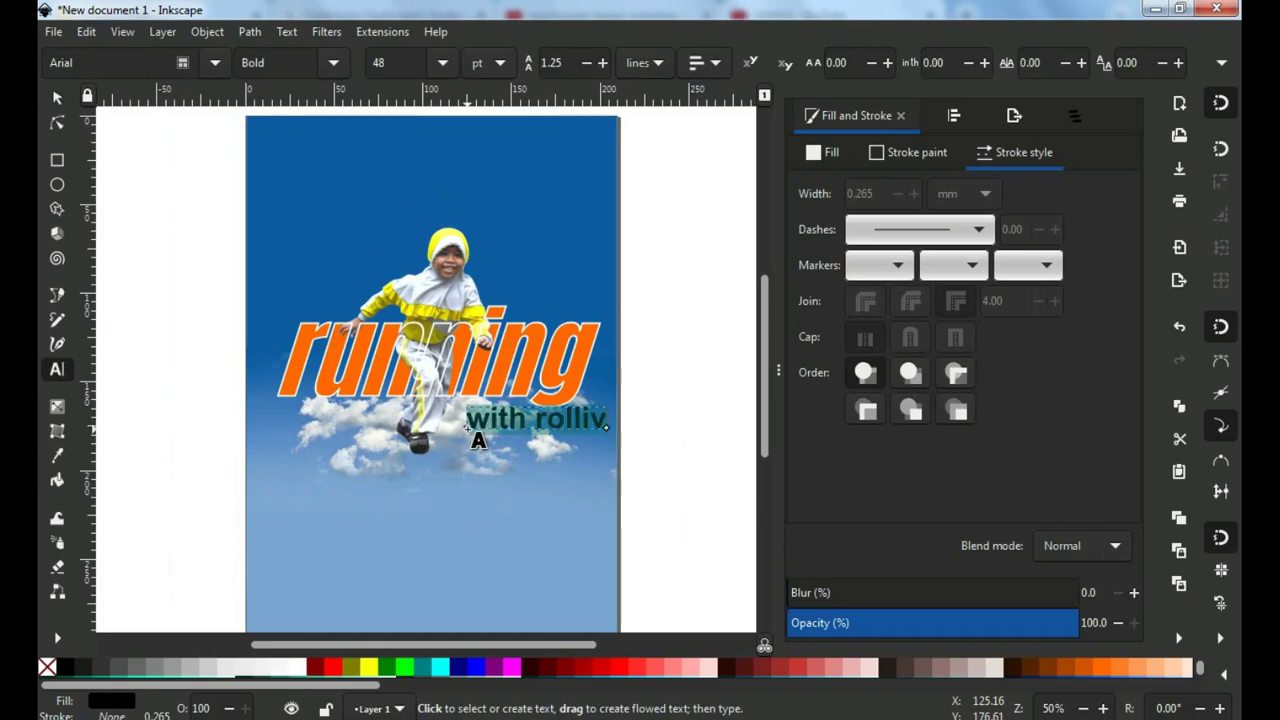
type("An")
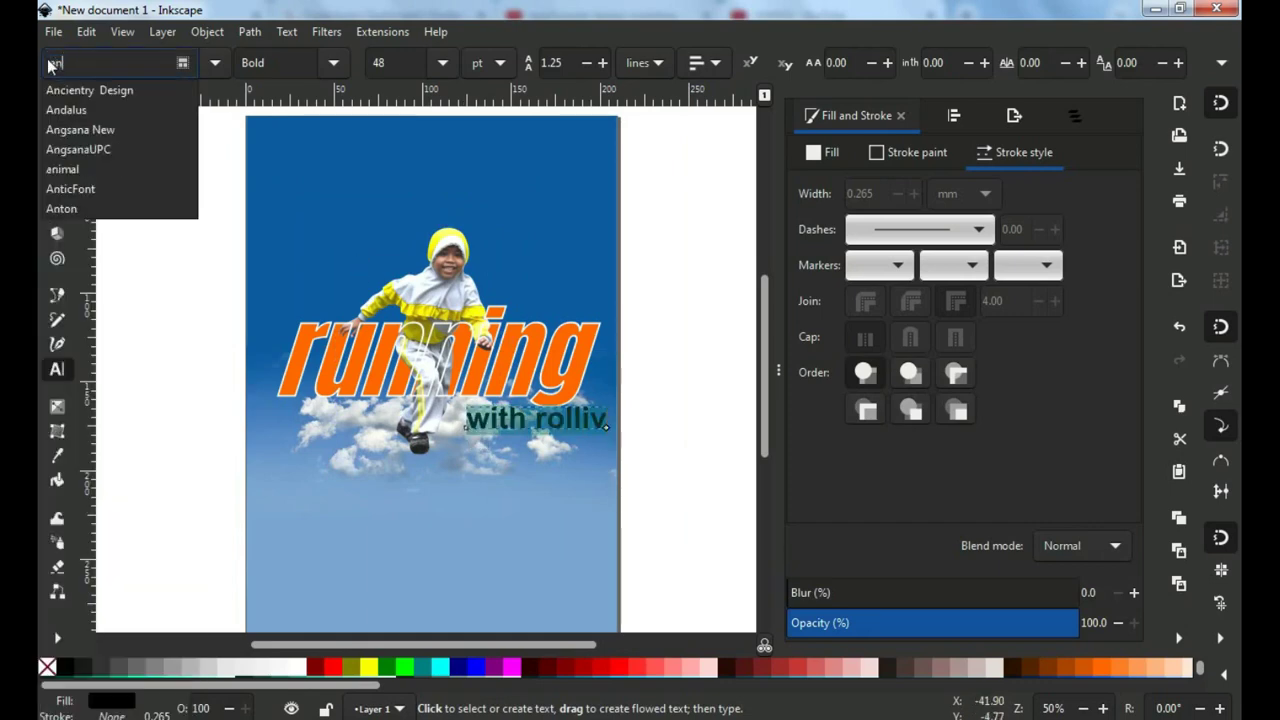
left_click(90, 211)
left_click(56, 99)
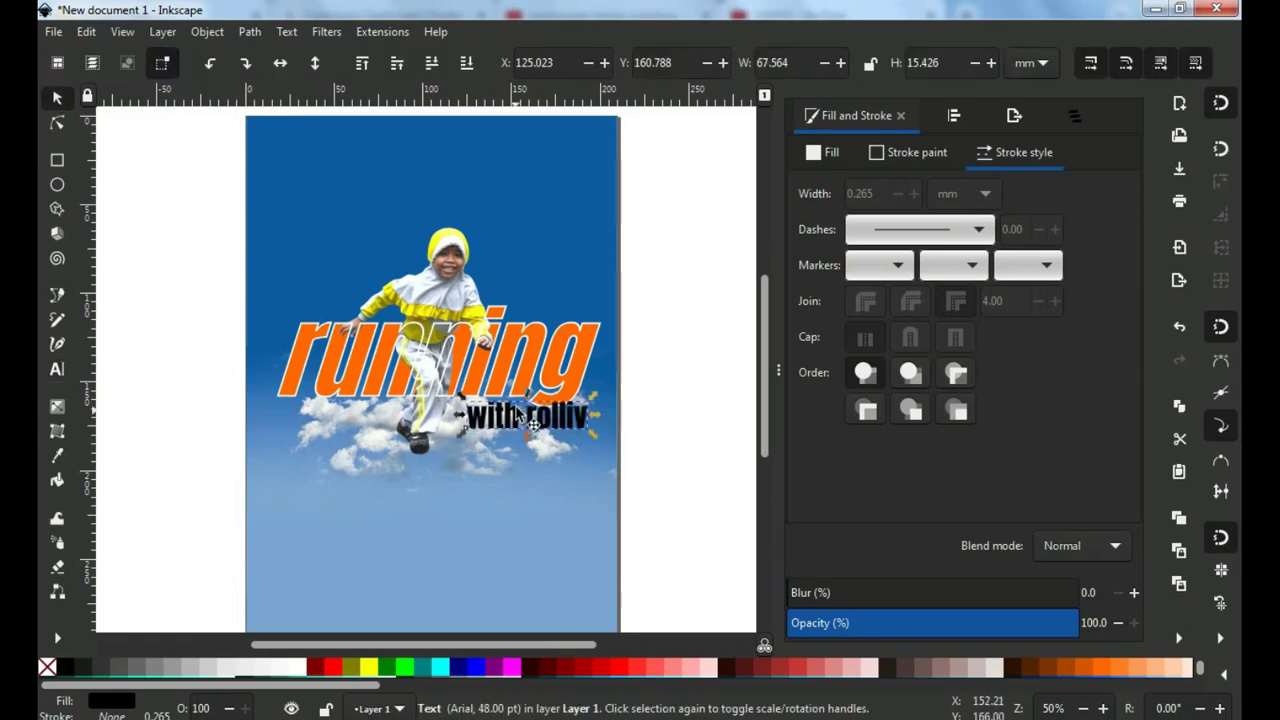
Move the "with rolliv" text just below the end of the title and skew it to match the title's slant.
scroll(519, 414, "up", 2, "ctrl")
left_click_drag(541, 428, 510, 411)
left_click(501, 444)
Try white, light blue #2AD4FF, dark teal and orange #FF6600 fills on the "with rolliv" text.
left_click(301, 667)
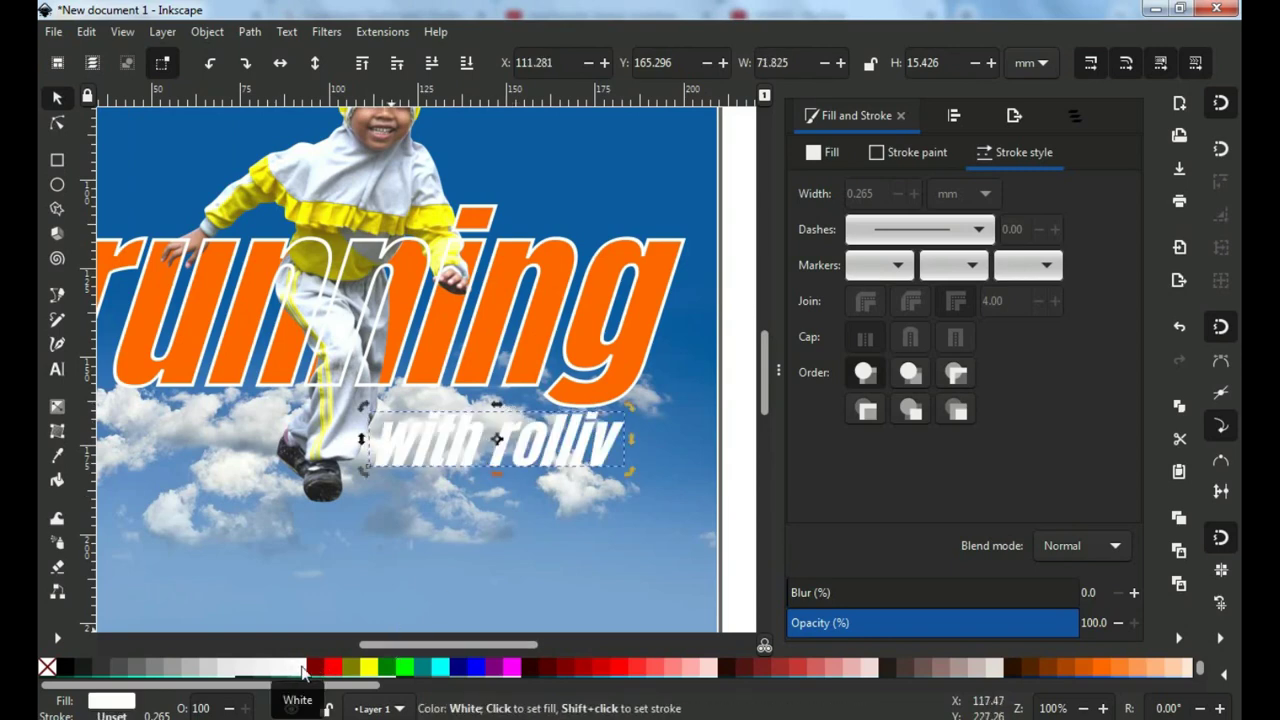
scroll(897, 672, "down", 3)
left_click(637, 669)
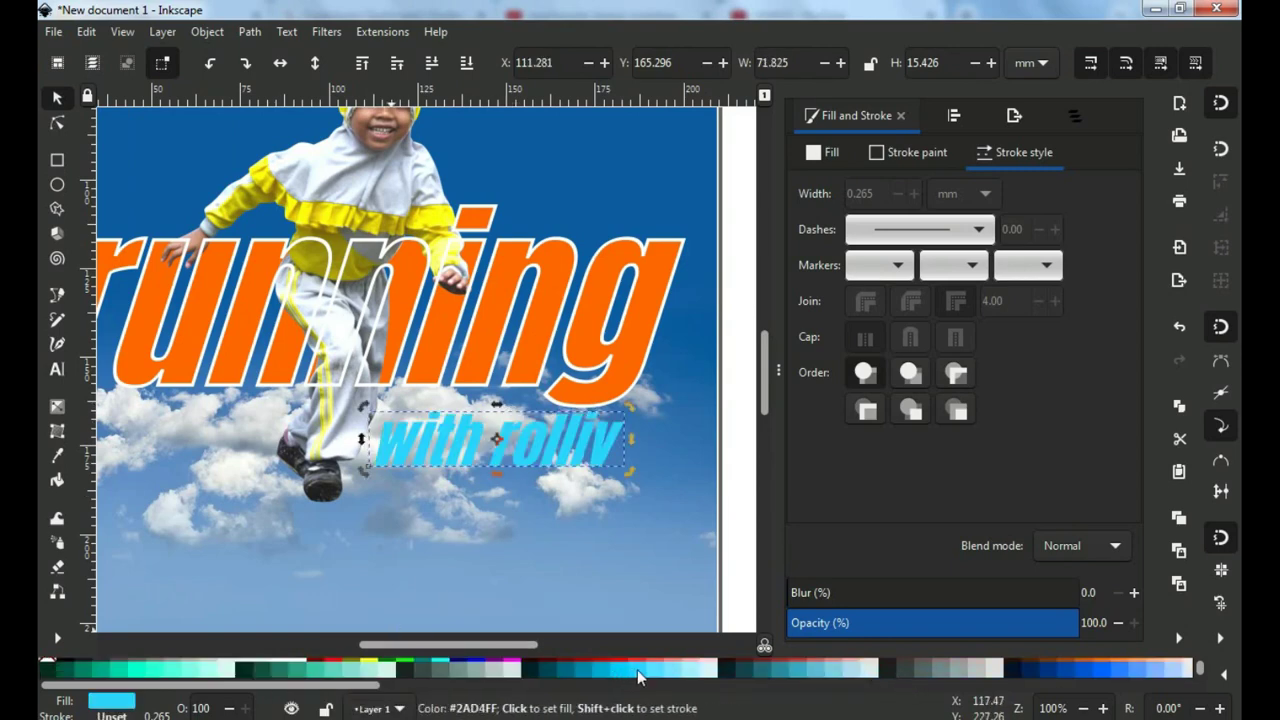
left_click(578, 669)
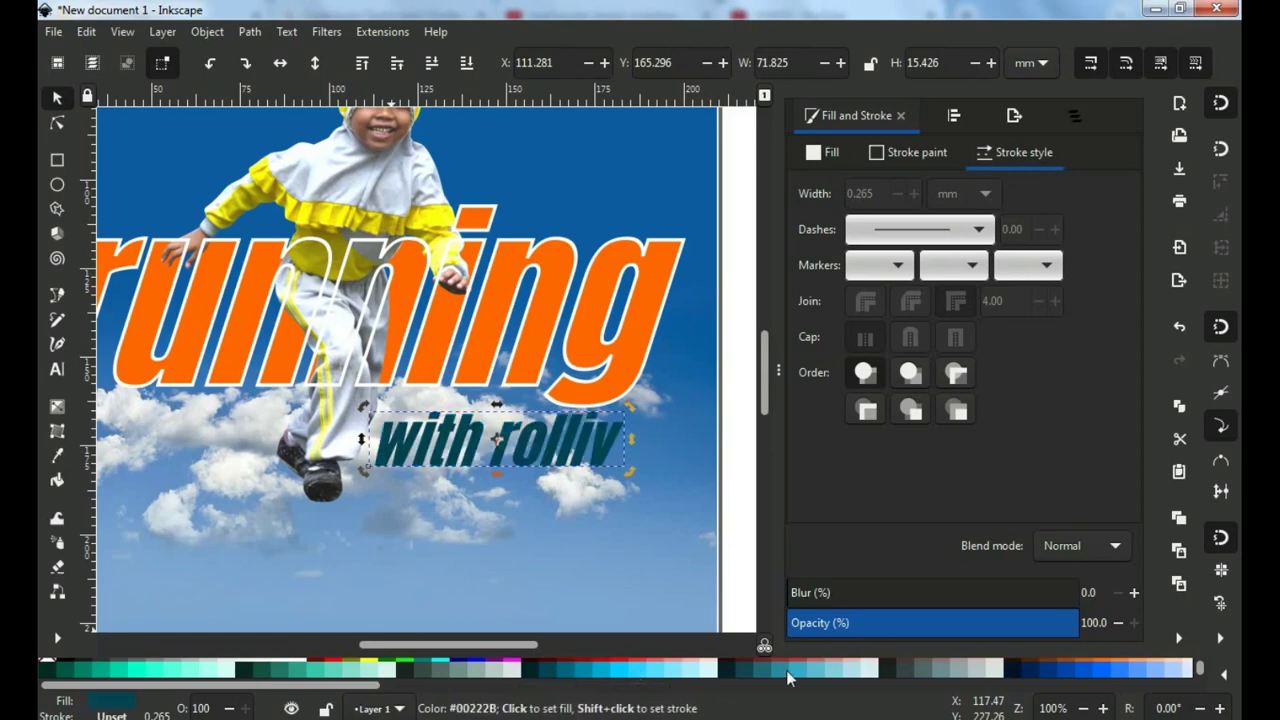
scroll(787, 677, "up", 3)
left_click(1104, 669)
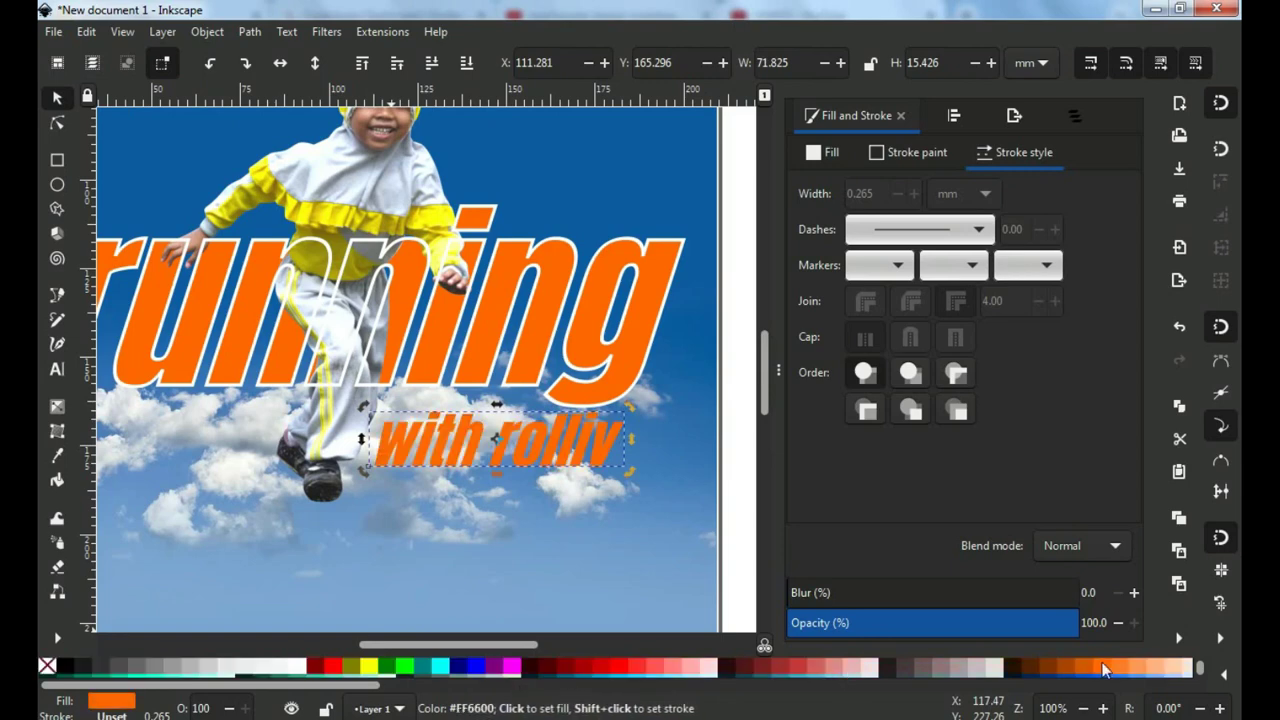
key("Escape")
scroll(484, 398, "down", 2)
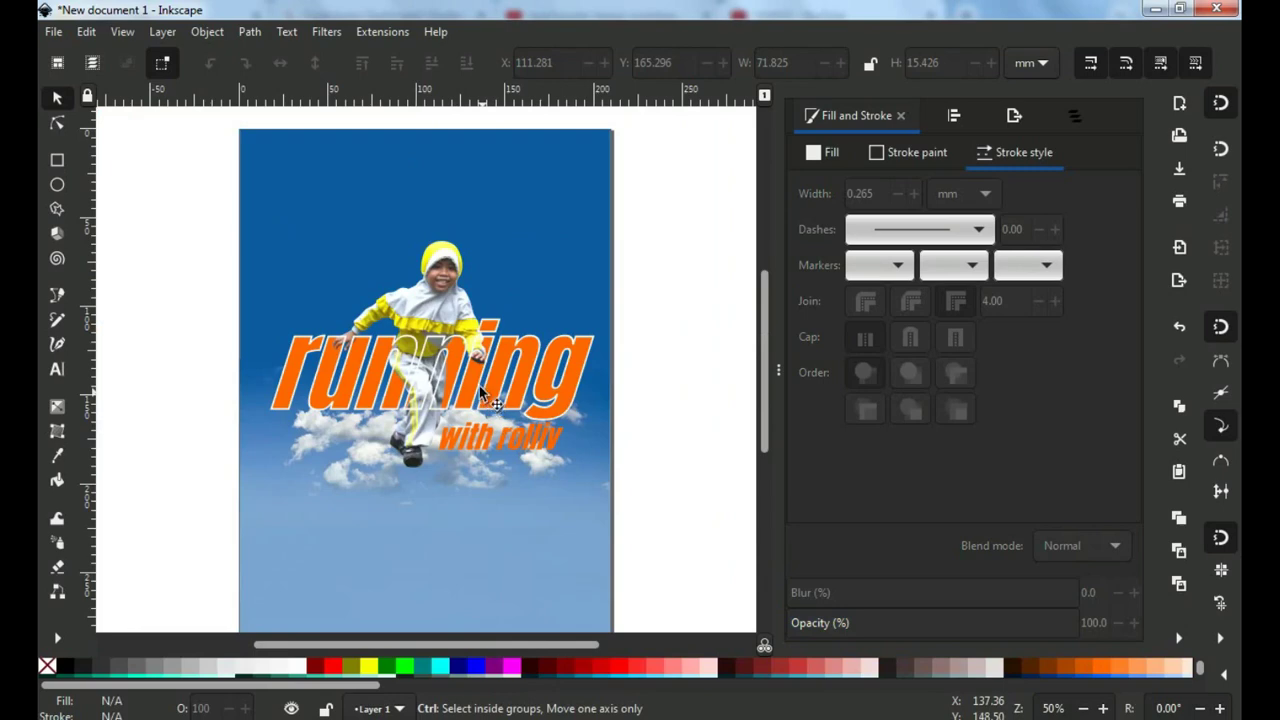
Import the "ROLLIV LOGO NEW" file into the page.
left_click(53, 31)
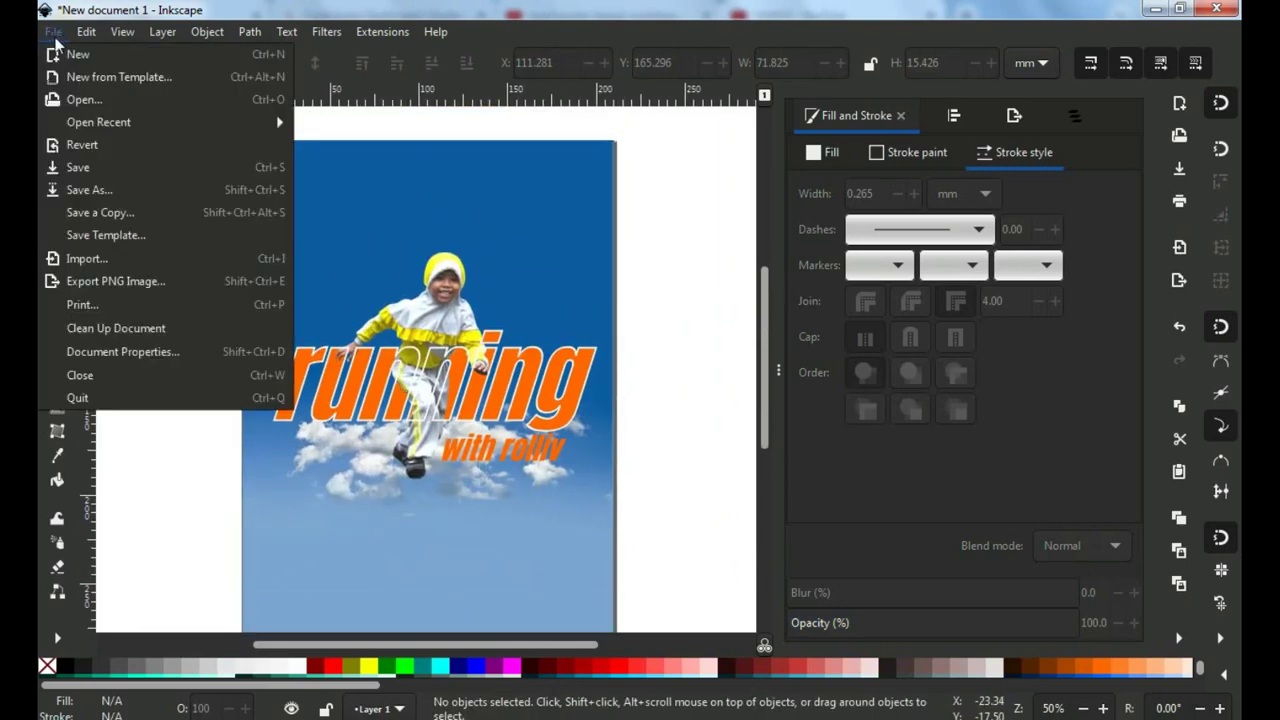
left_click(87, 258)
left_click(615, 250)
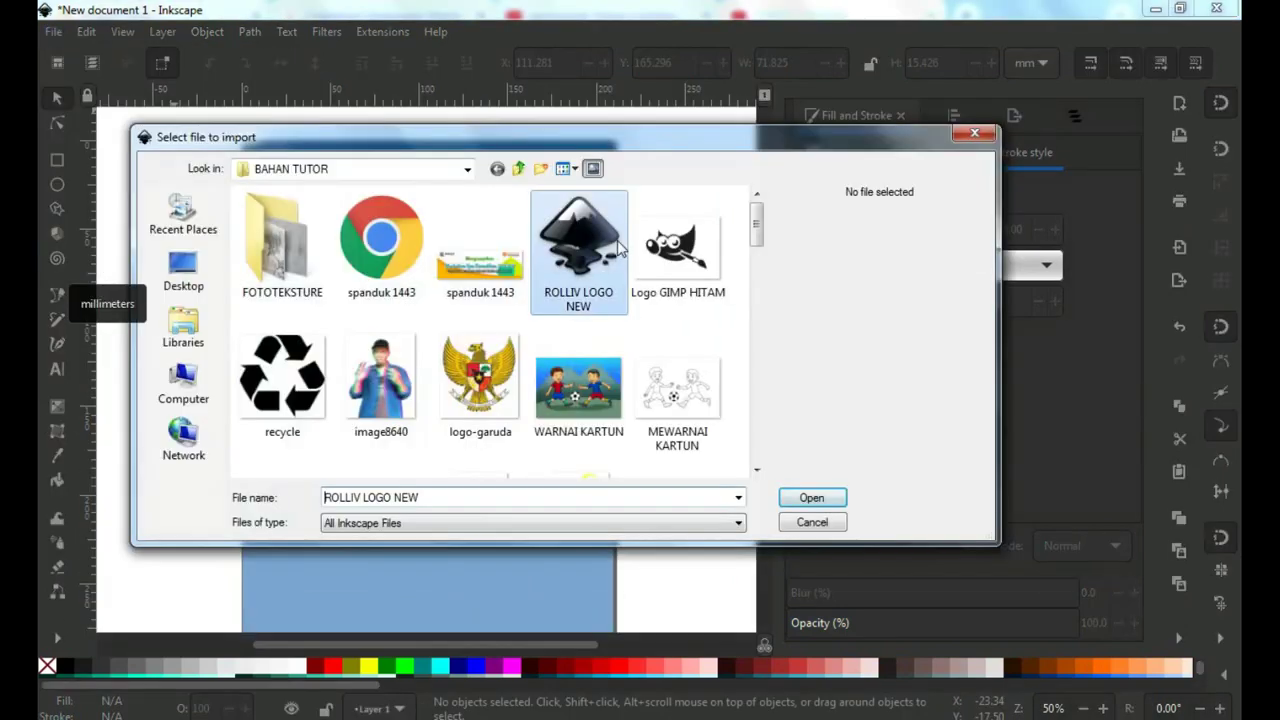
double_click(617, 250)
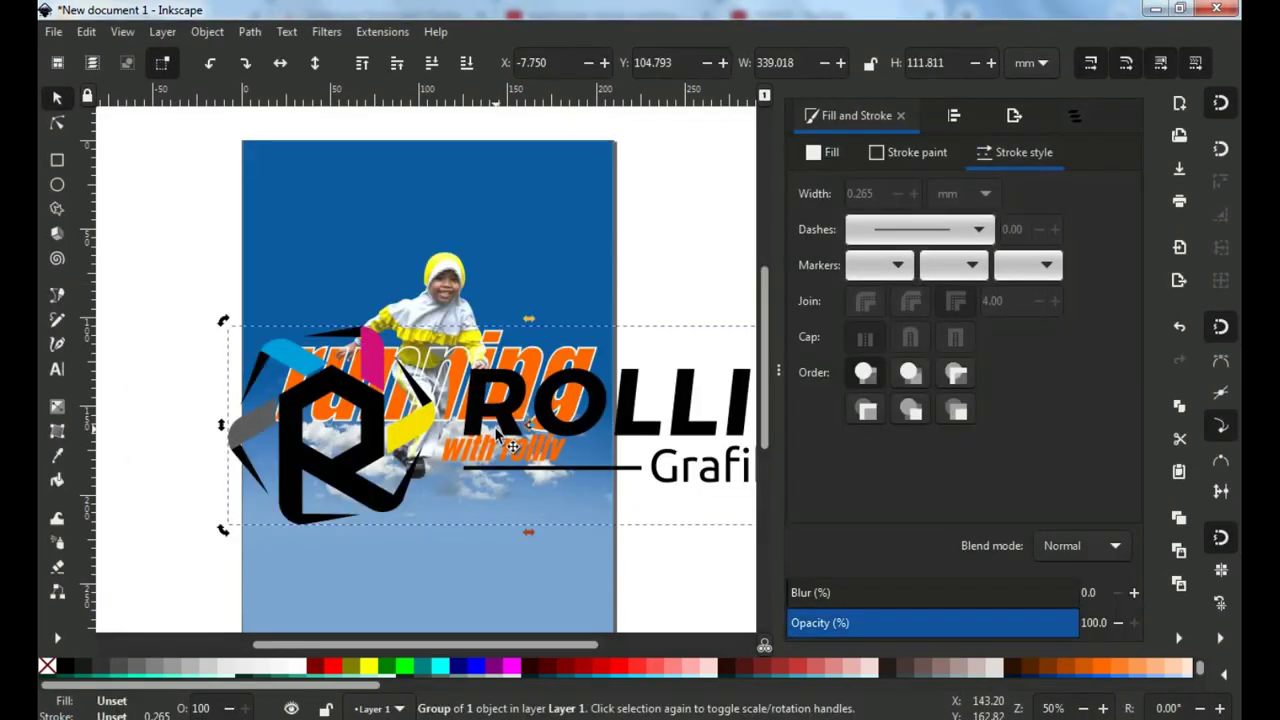
Scale the imported Rolliv Grafika logo down and place it centred near the bottom edge of the page.
scroll(497, 430, "down", 2)
left_click_drag(625, 345, 576, 387)
left_click(577, 386)
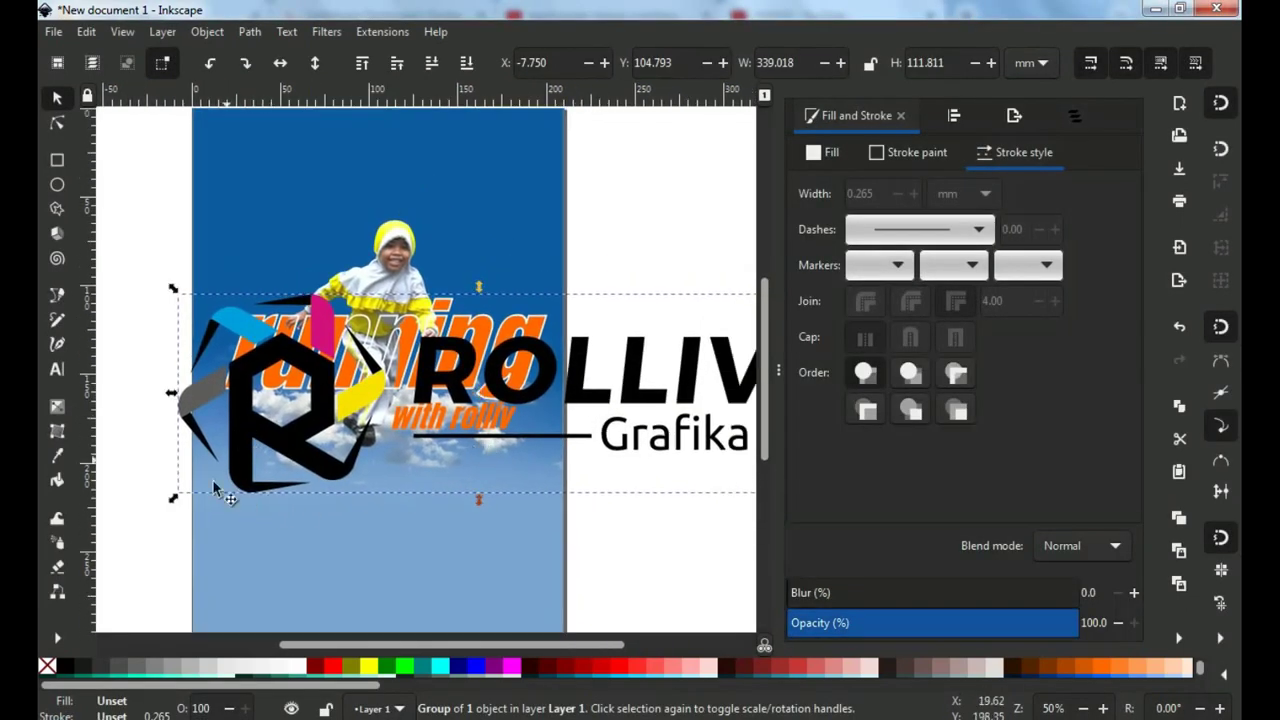
left_click_drag(173, 497, 326, 428)
left_click_drag(502, 391, 437, 511)
left_click_drag(495, 541, 441, 535)
left_click(597, 427)
Duplicate the "with rolliv" text, offset the copy slightly up and left, and make the rear text a black drop shadow.
scroll(465, 339, "up", 5)
left_click(481, 339)
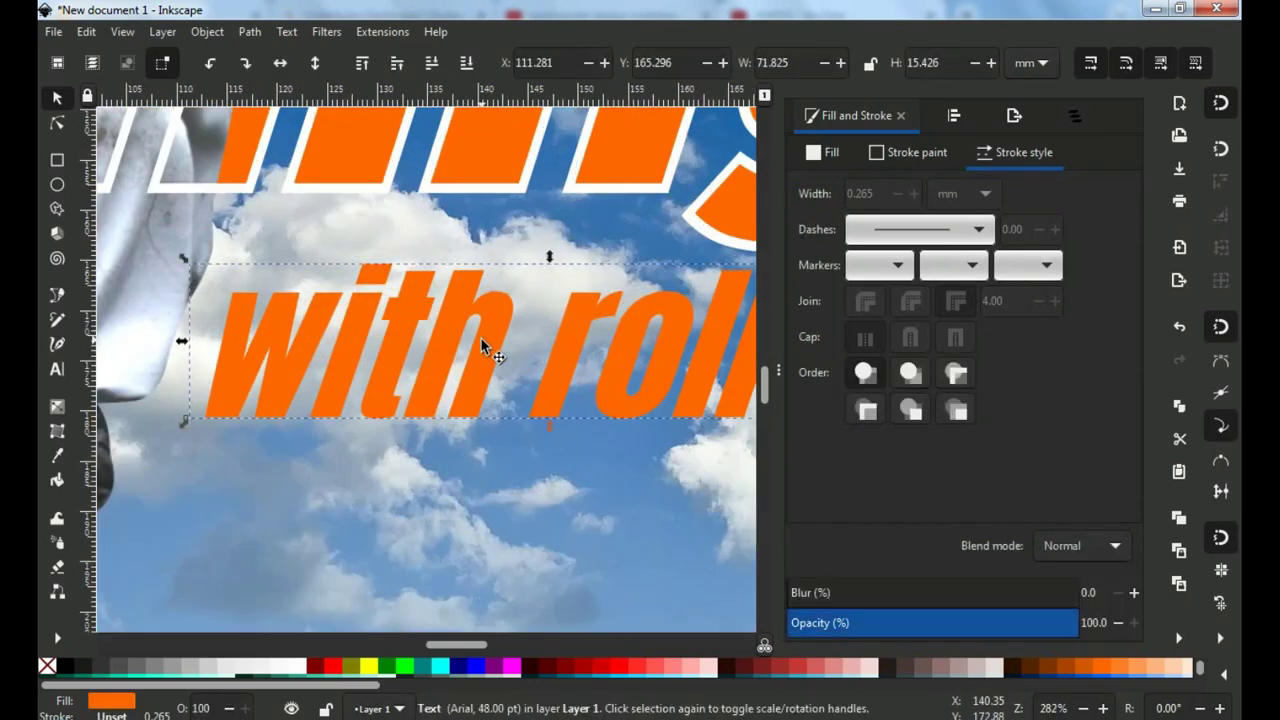
right_click(481, 340)
left_click(566, 279)
left_click_drag(485, 356, 479, 345)
left_click(64, 666)
key("Page_Down")
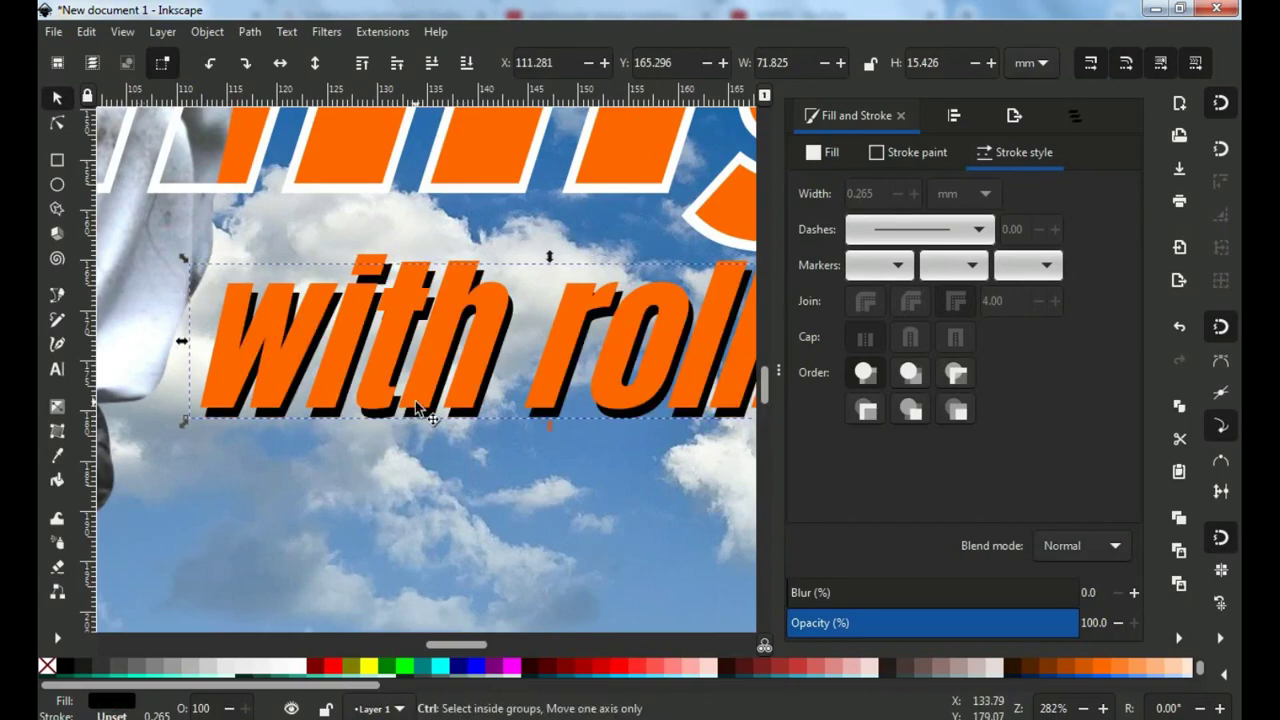
Fill the front copy of the "with rolliv" text with white.
scroll(425, 405, "down", 3)
scroll(421, 403, "up", 2)
left_click(432, 395)
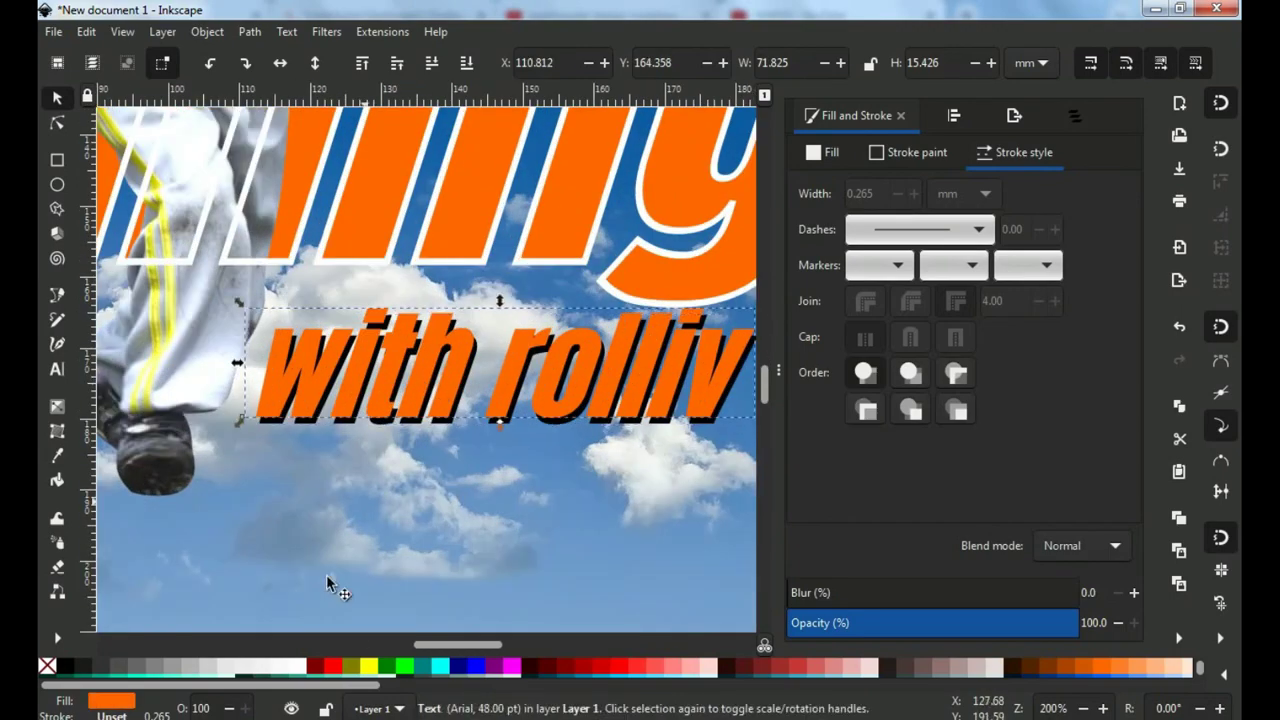
left_click(298, 666)
scroll(408, 425, "down", 3)
key("Escape")
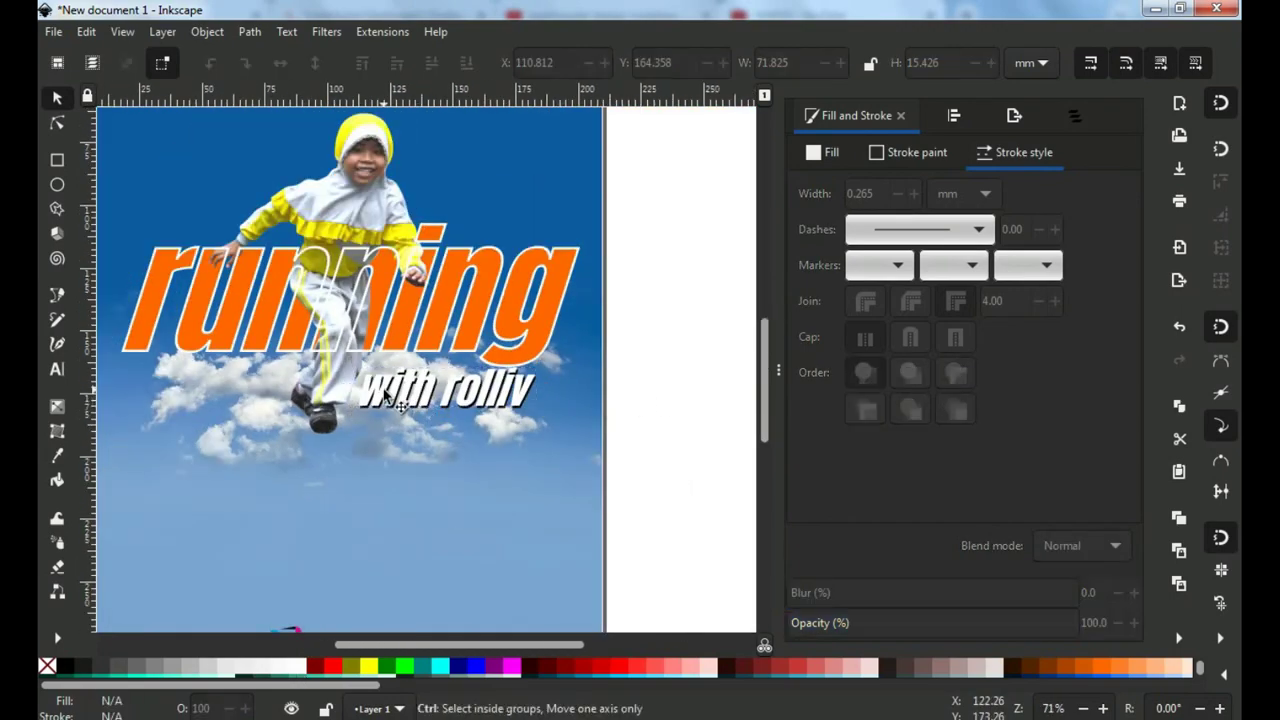
Draw a square about 124 mm wide over the child and the middle of the title.
scroll(366, 372, "down", 1)
scroll(366, 372, "up", 1)
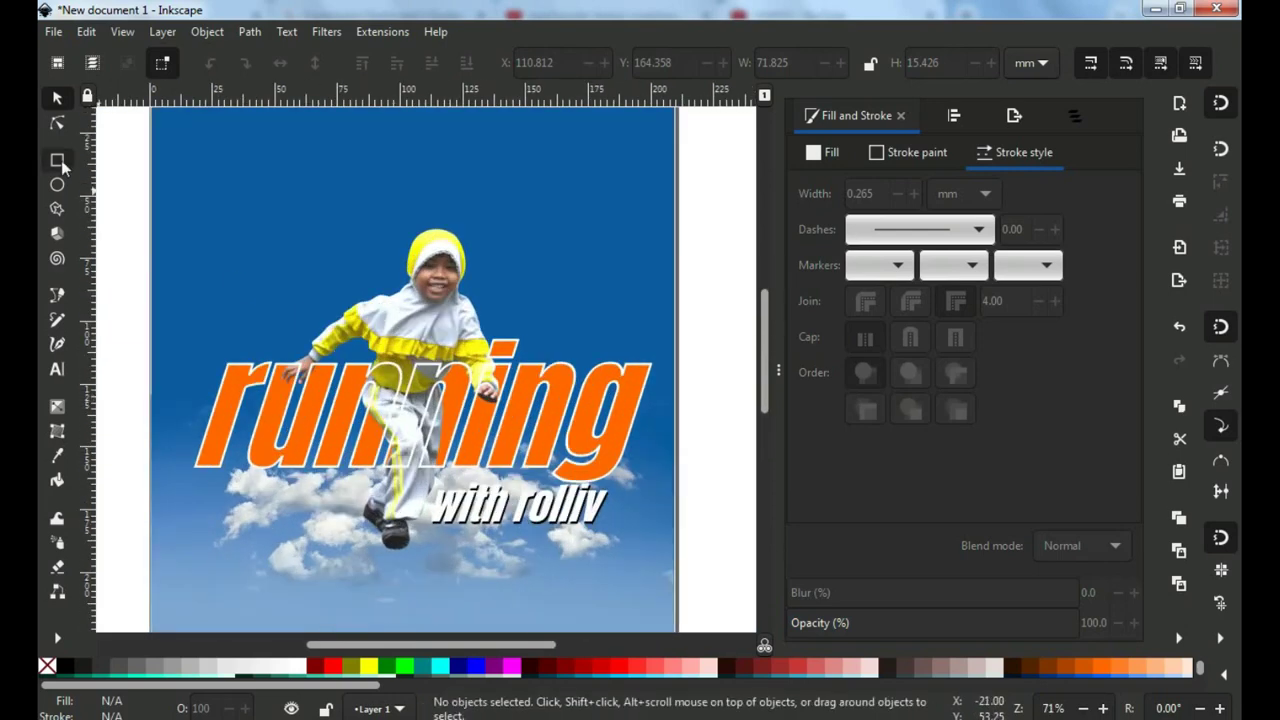
left_click(57, 160)
mouse_move(279, 194)
left_mouse_down()
mouse_move(572, 510)
mouse_move(593, 566)
left_mouse_up()
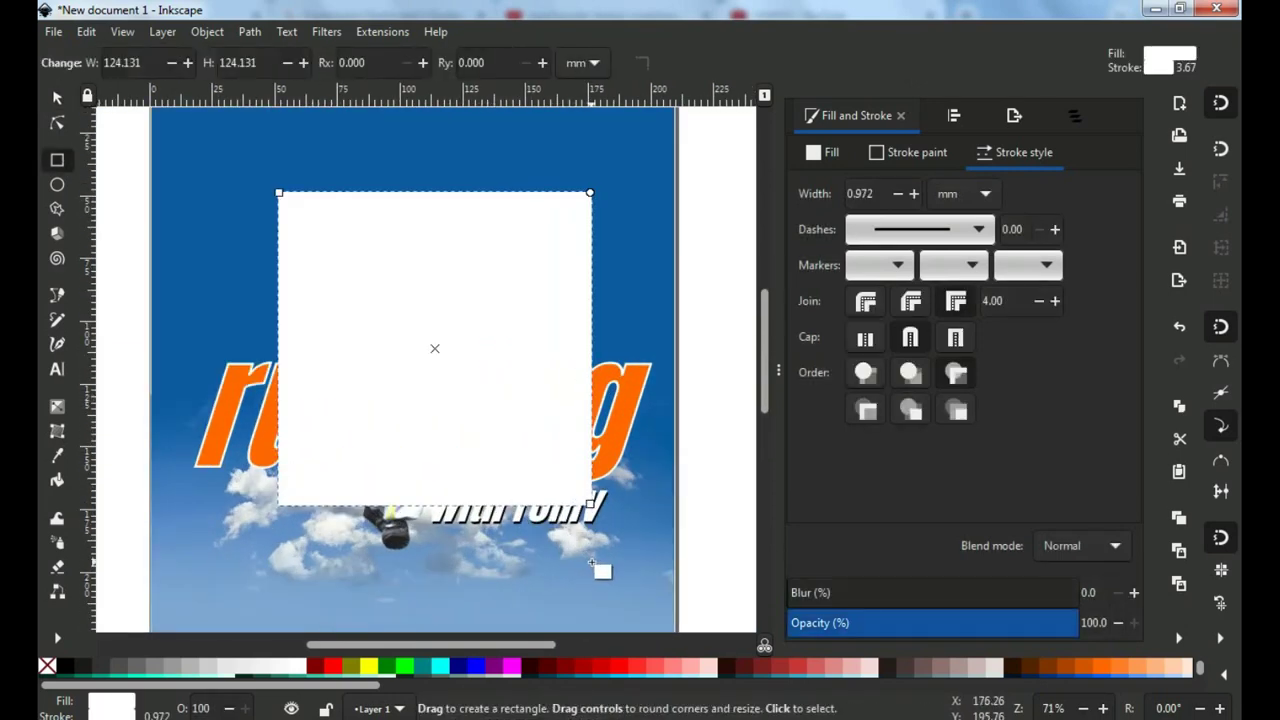
Give the square a white stroke with no fill and rotate it clockwise until its bounding box is about 155 mm wide.
right_click(298, 665)
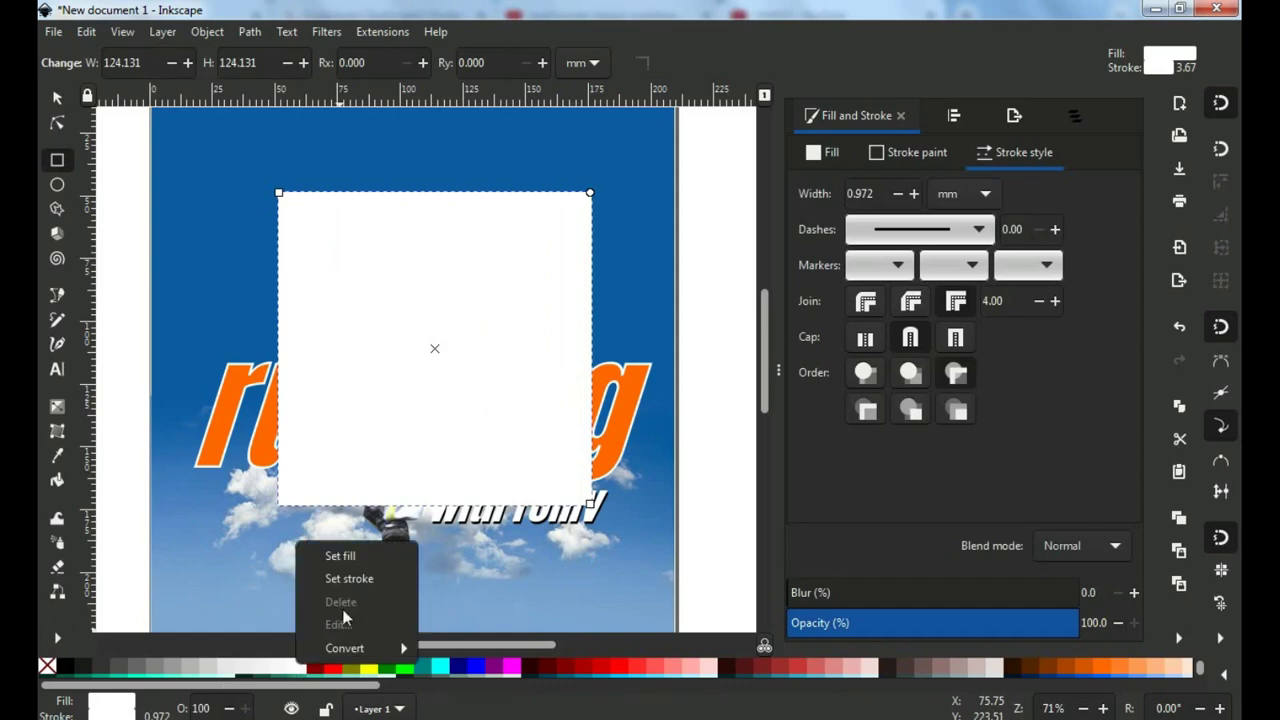
left_click(349, 579)
right_click(46, 665)
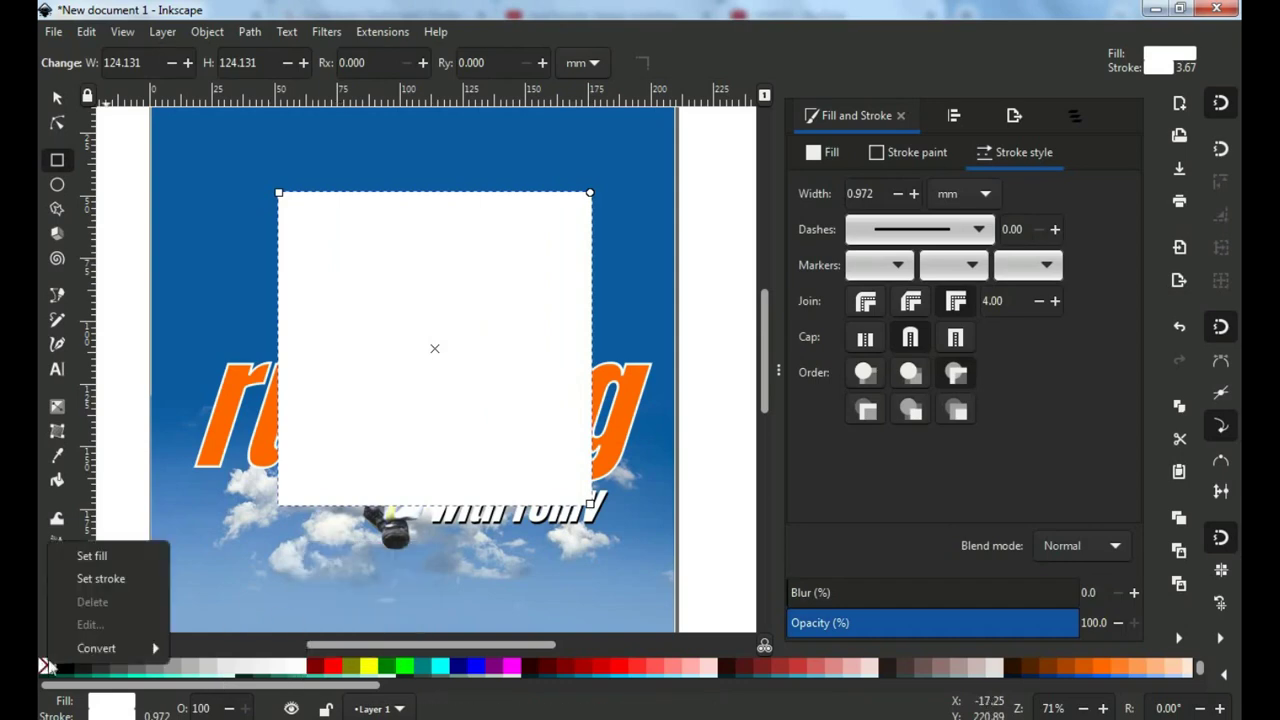
left_click(115, 561)
key("s")
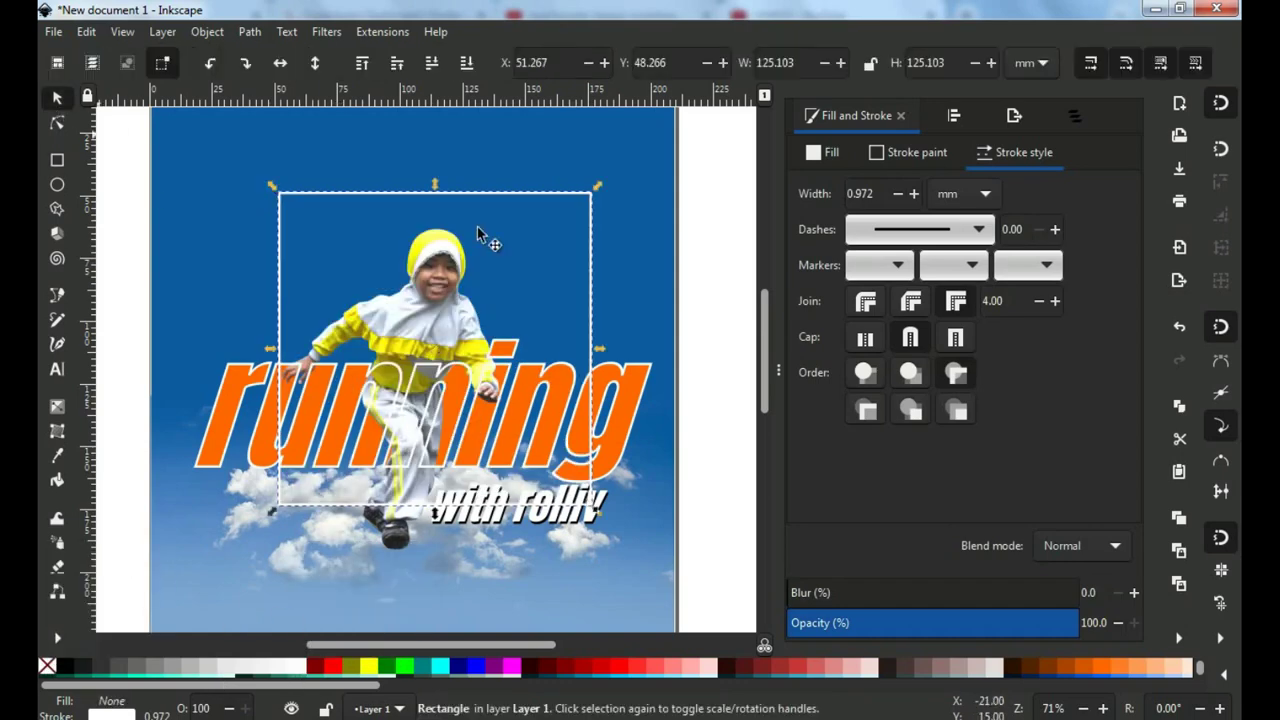
left_click(588, 222)
left_click_drag(600, 236, 636, 267)
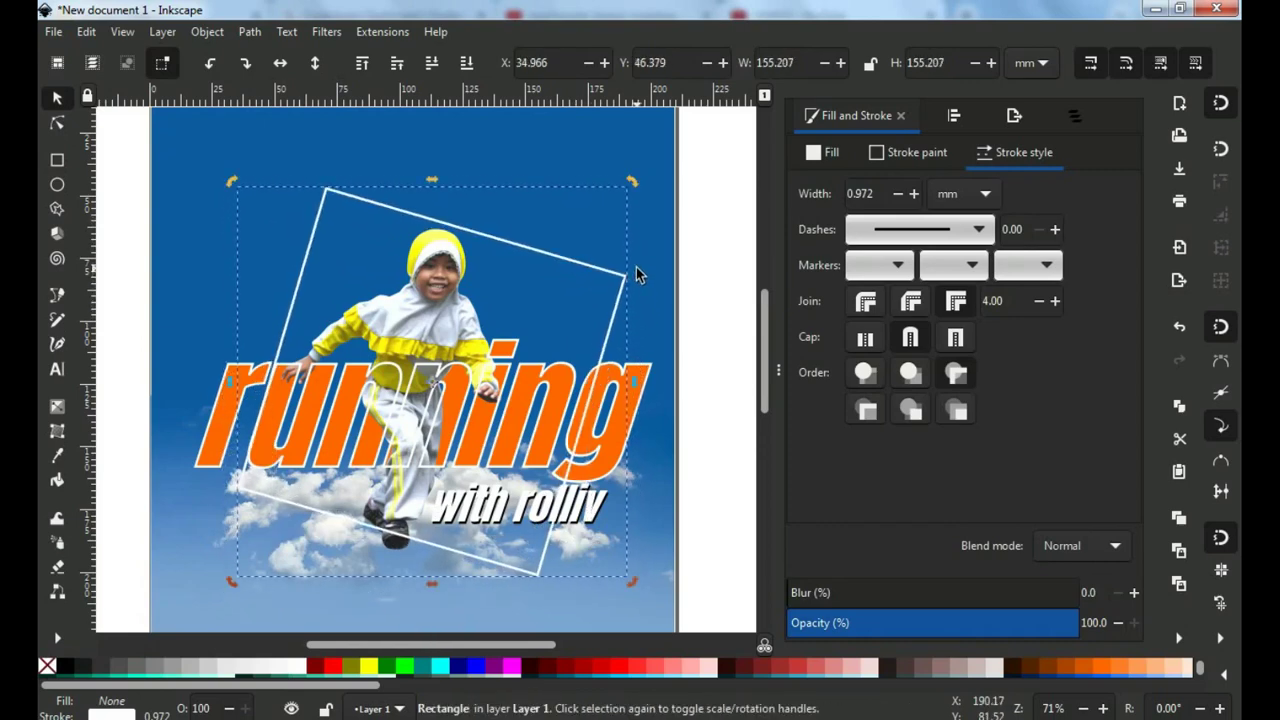
Duplicate the tilted square, flip the copy horizontally to form a crossed frame, and lower it in the stacking order.
right_click(619, 281)
left_click(680, 324)
left_click(289, 68)
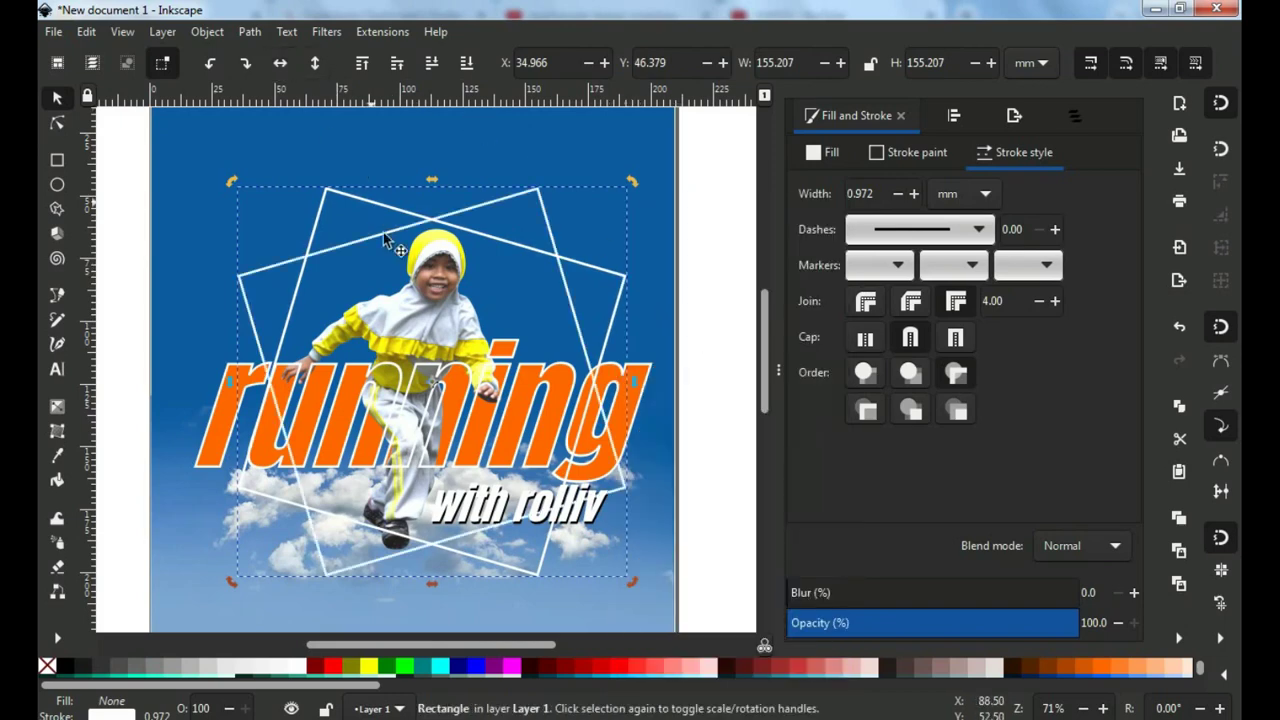
left_click(434, 68)
left_click(700, 411)
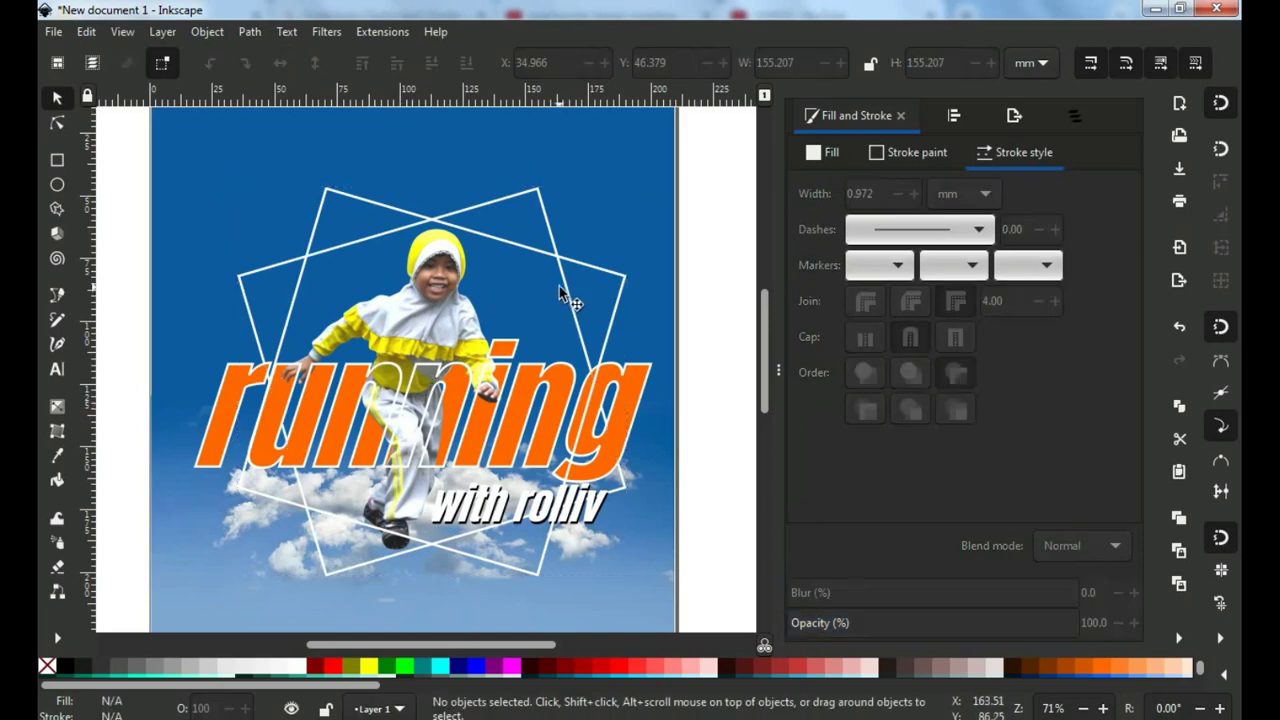
scroll(559, 283, "down", 1)
left_click_drag(510, 357, 504, 318)
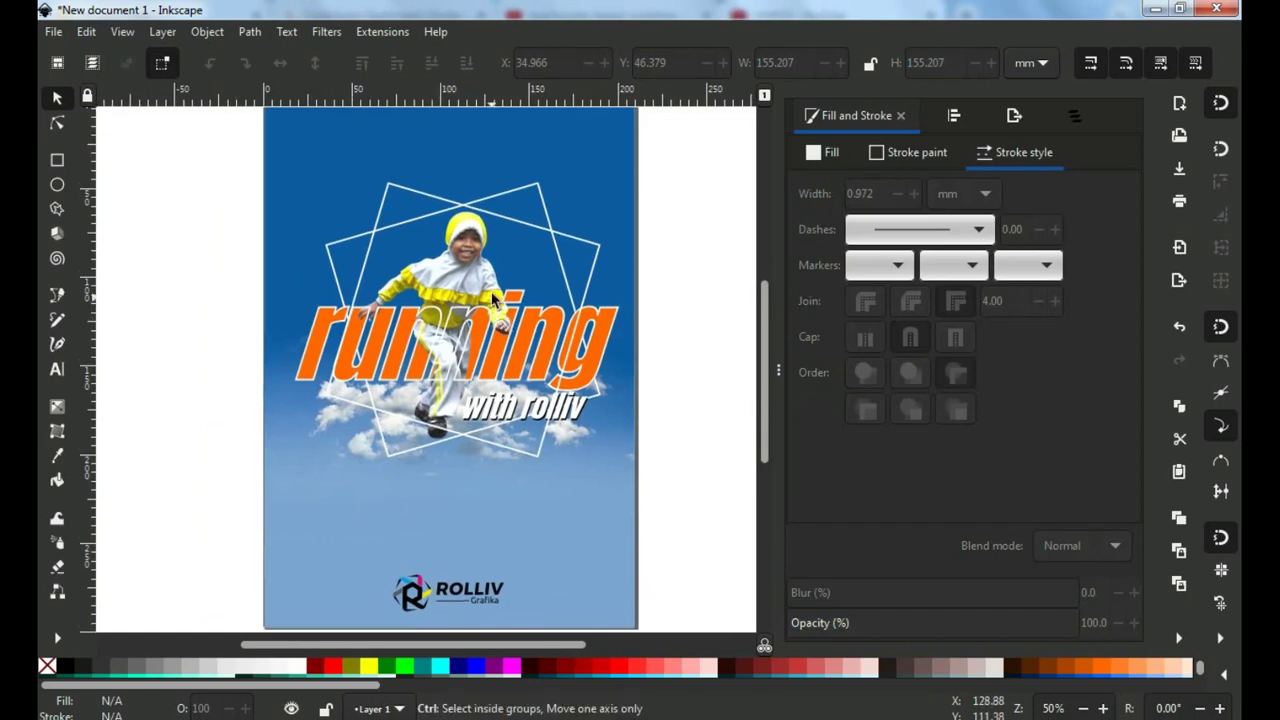
scroll(493, 285, "up", 1)
left_click_drag(491, 276, 485, 299)
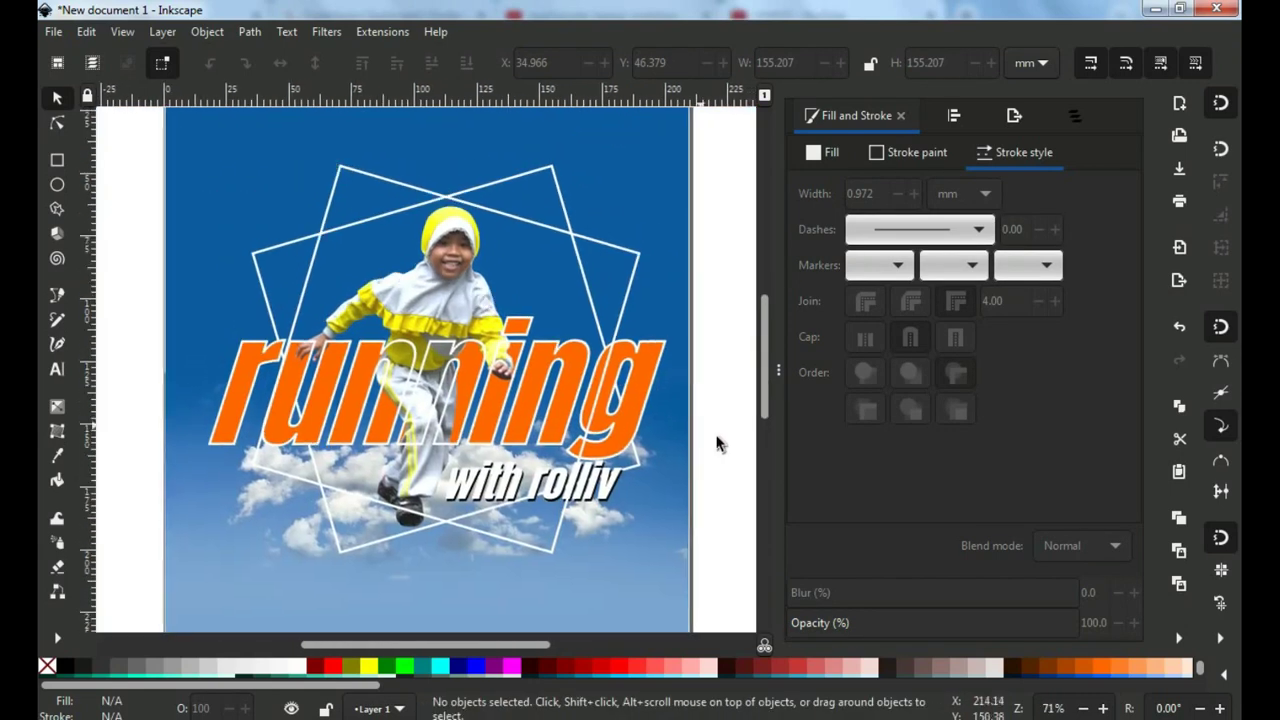
left_click_drag(728, 461, 728, 466)
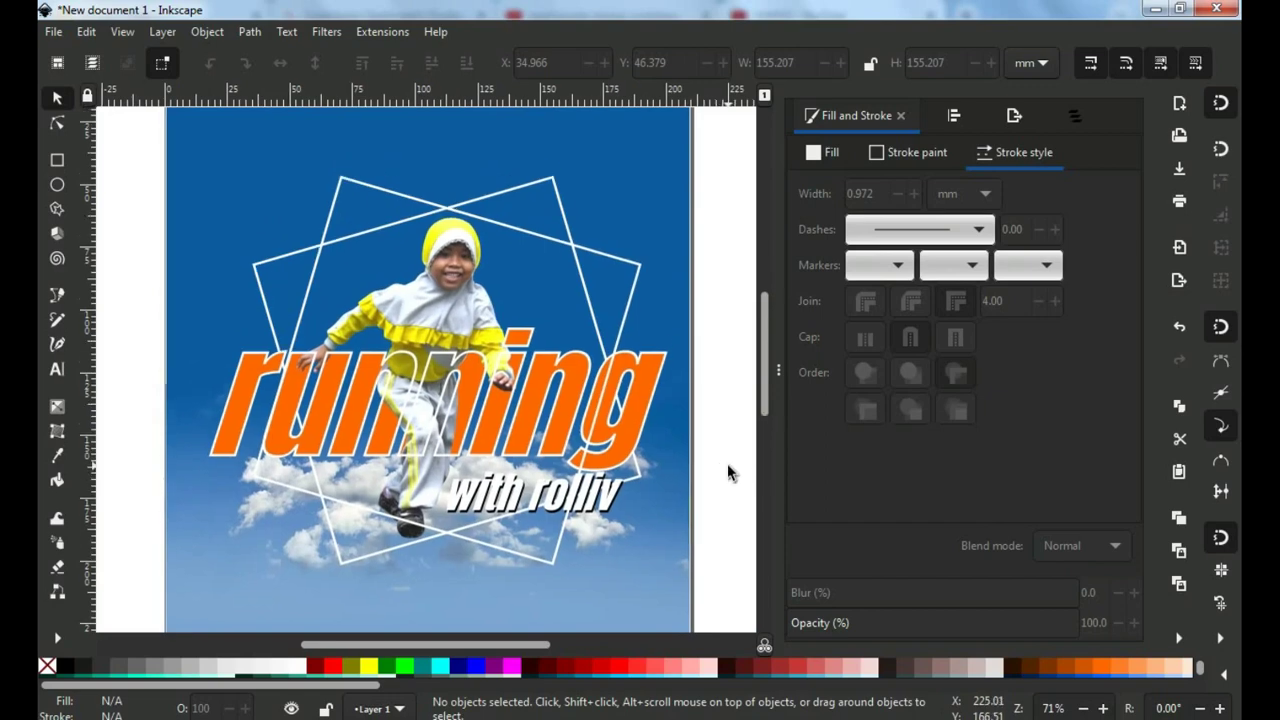